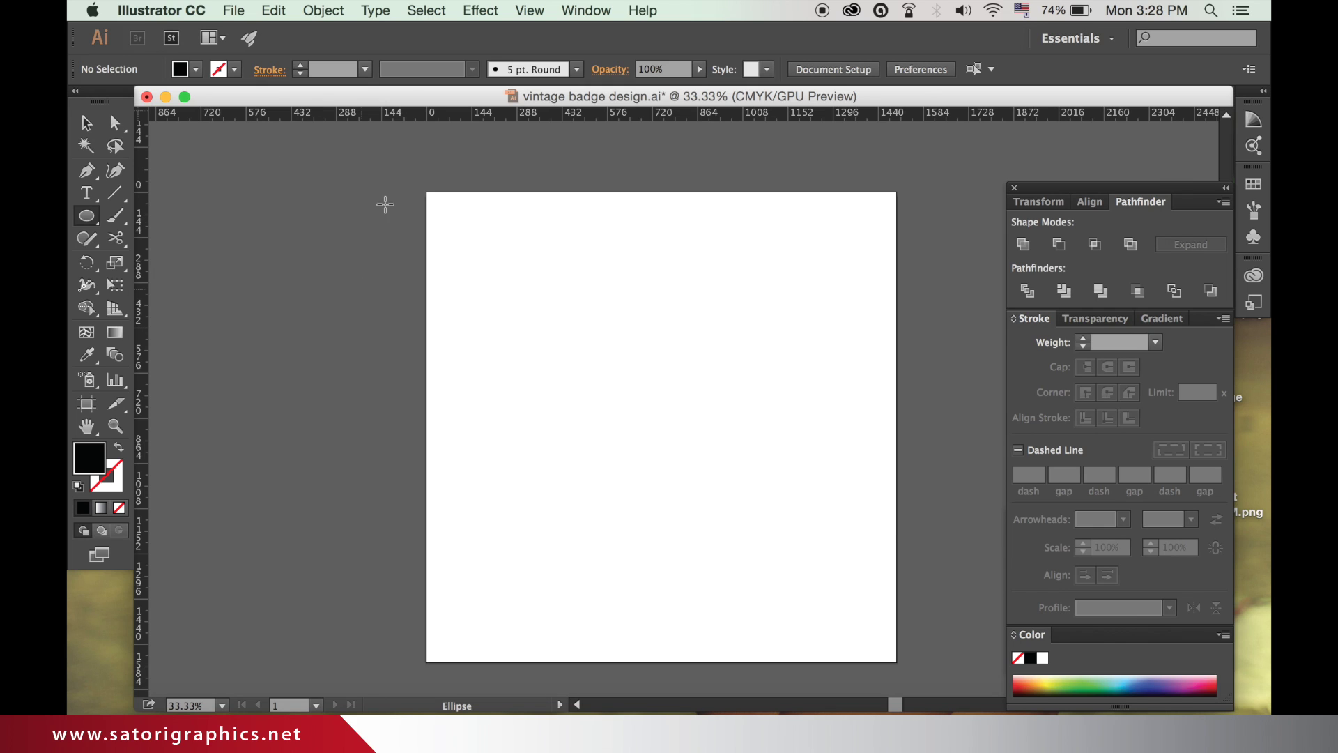
- Open the shape tools flyout from the Rectangle/Ellipse tool slot in the toolbar
left_click_drag(86, 215, 151, 306)
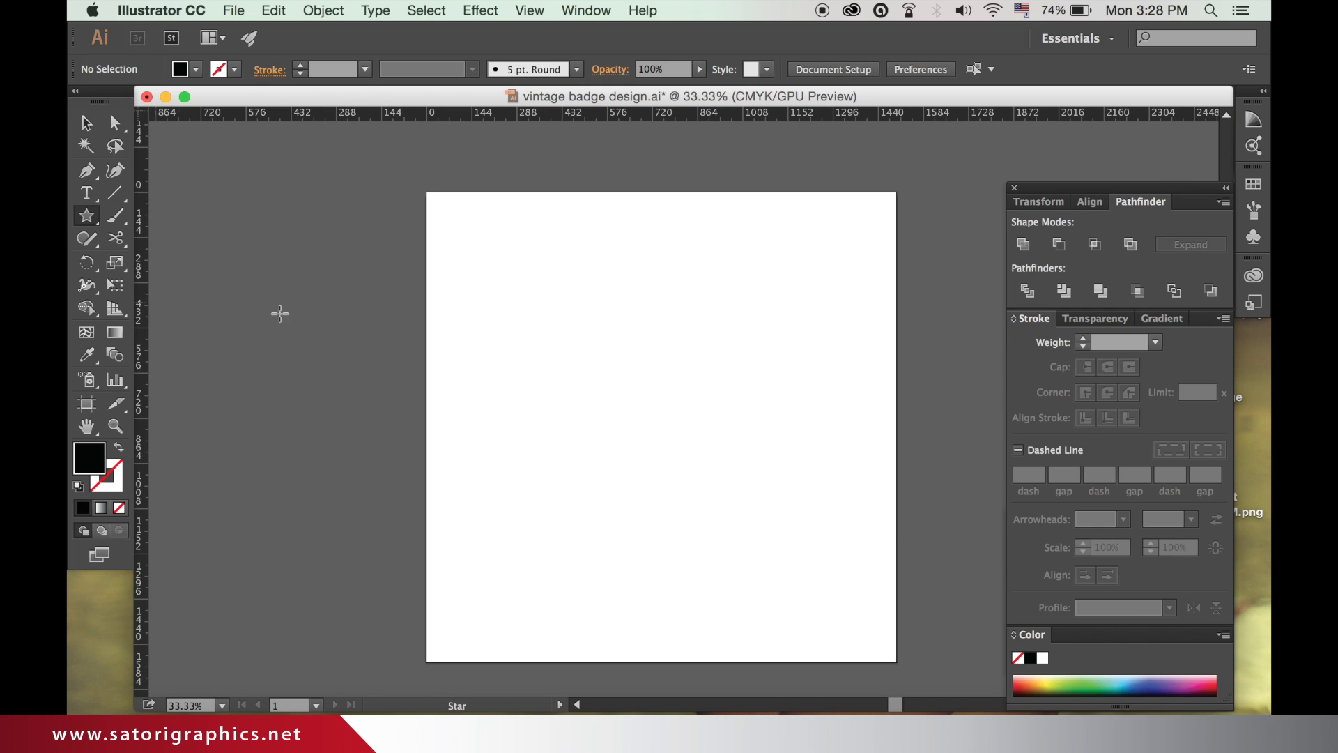
- Create an 18-point black star with radii 475 and 500 px, centred on the artboard
left_click(637, 419)
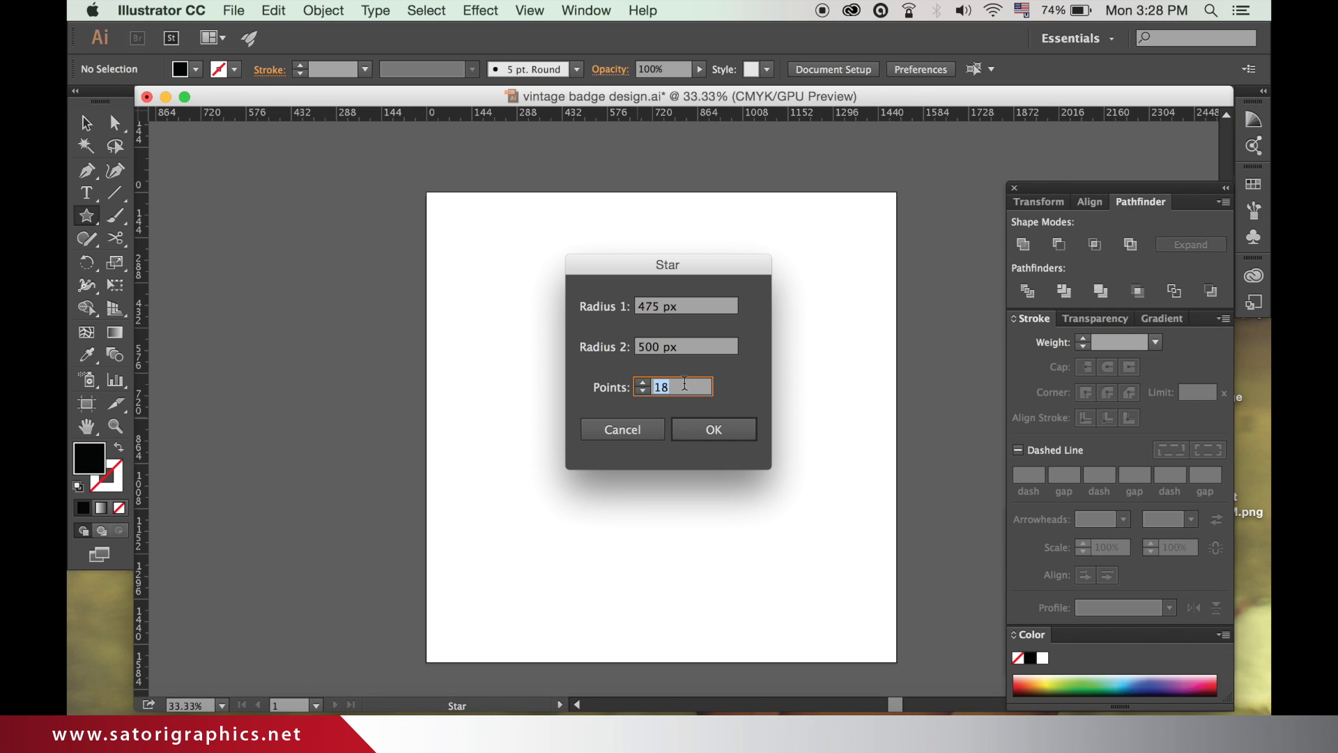
left_click(675, 309)
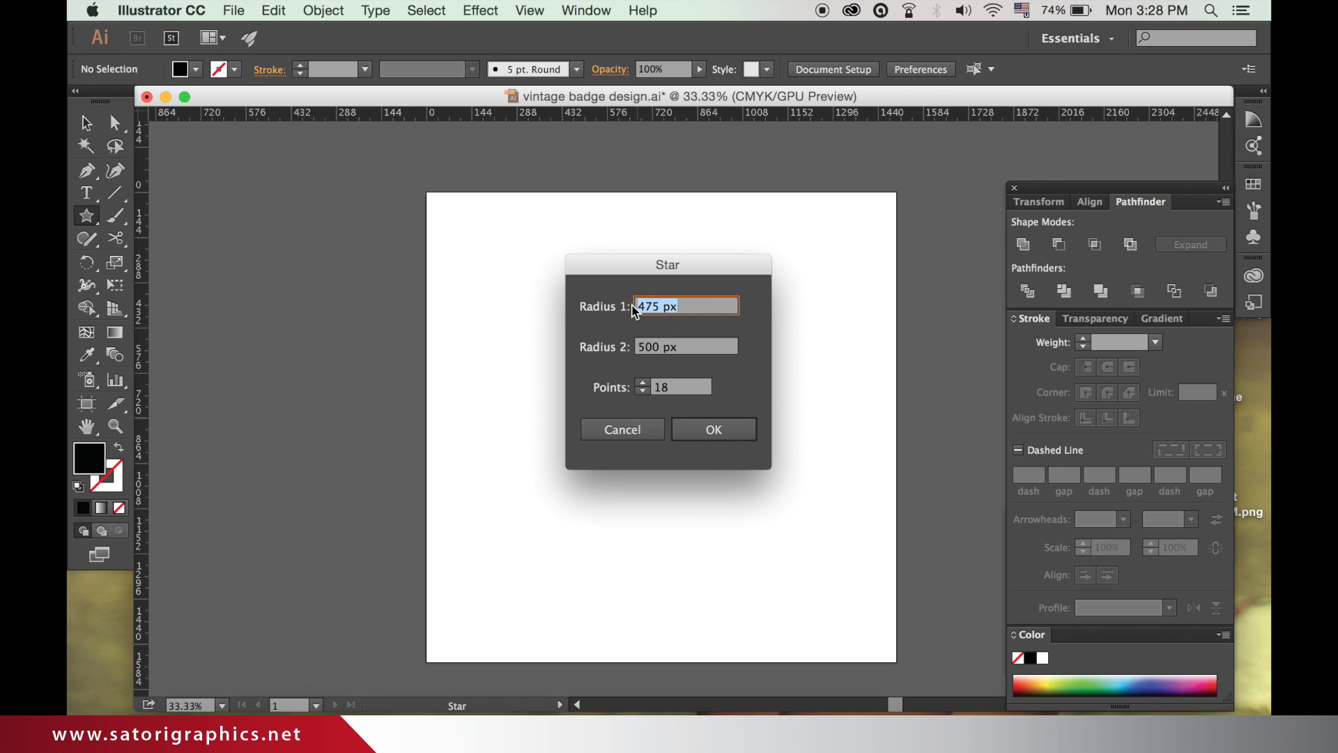
type("450")
key("Return")
key("v")
left_click(400, 235)
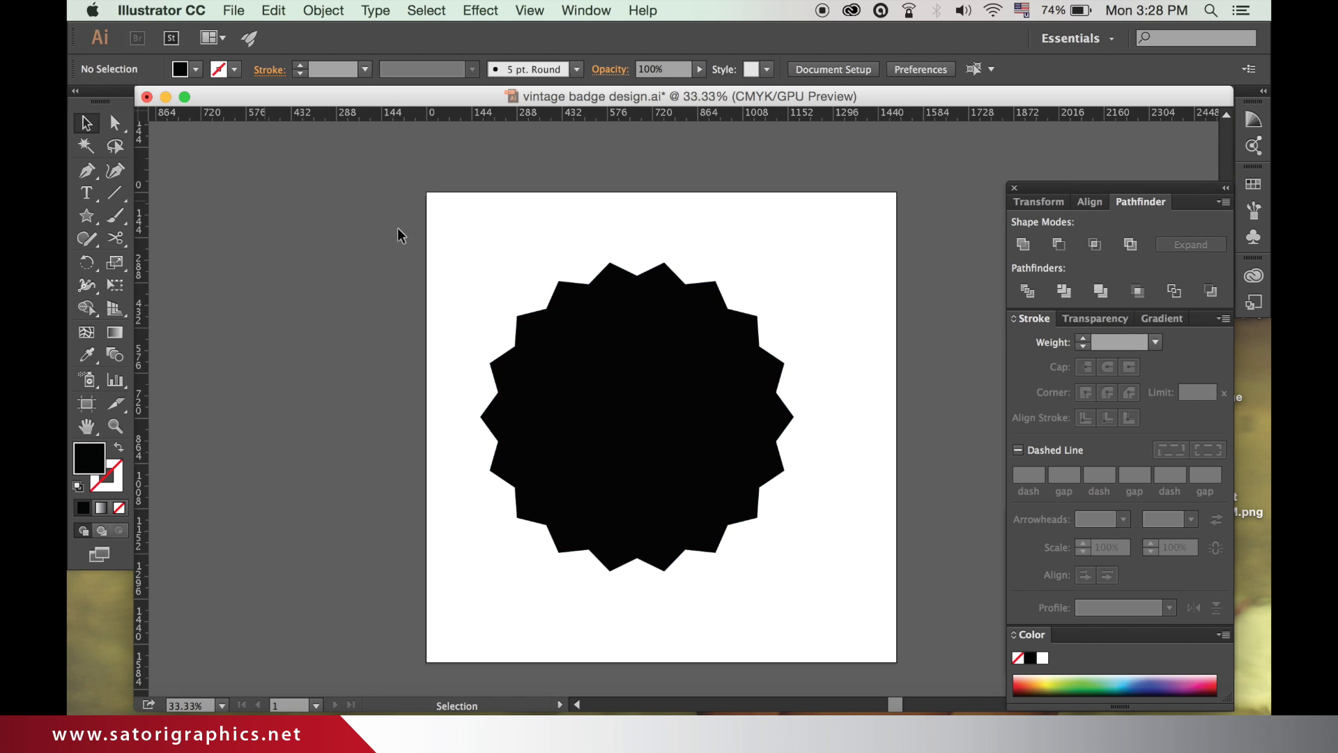
left_click_drag(683, 450, 702, 457)
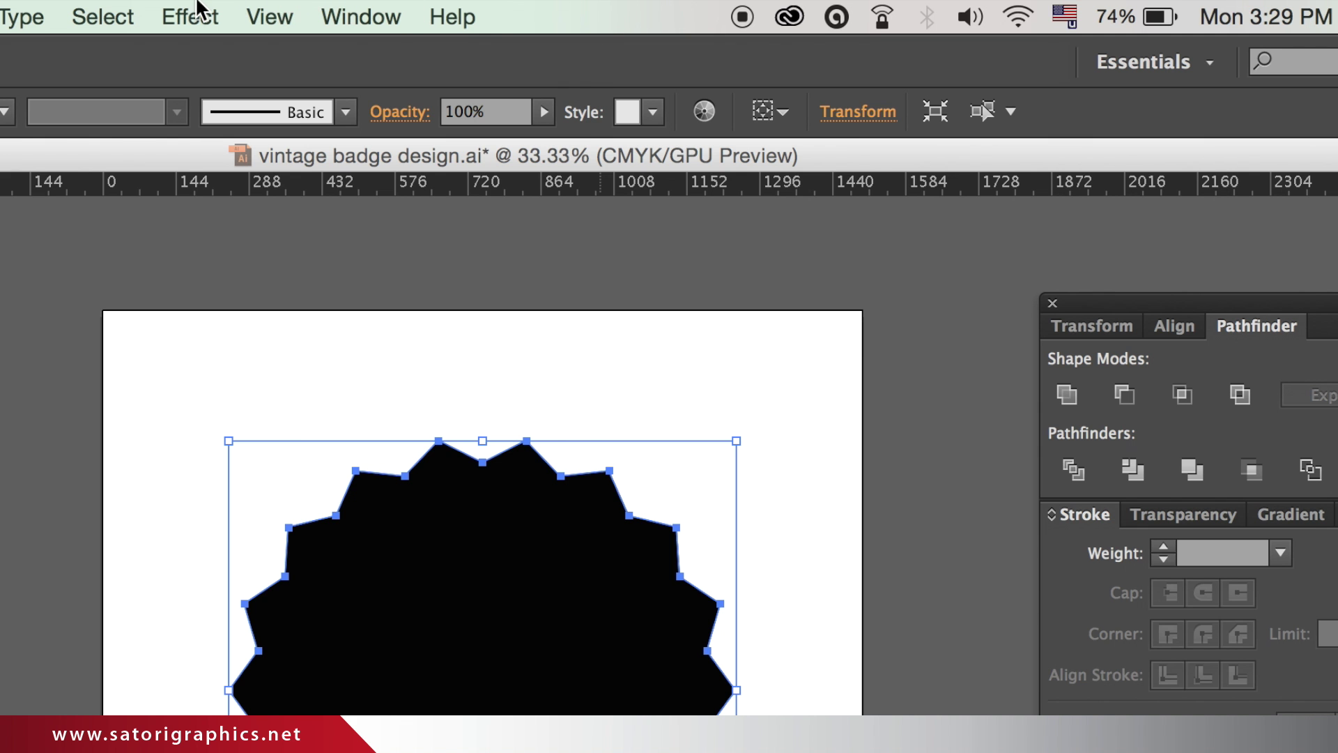
- Apply a 43 px Round Corners effect to scallop the star's points
left_click(482, 12)
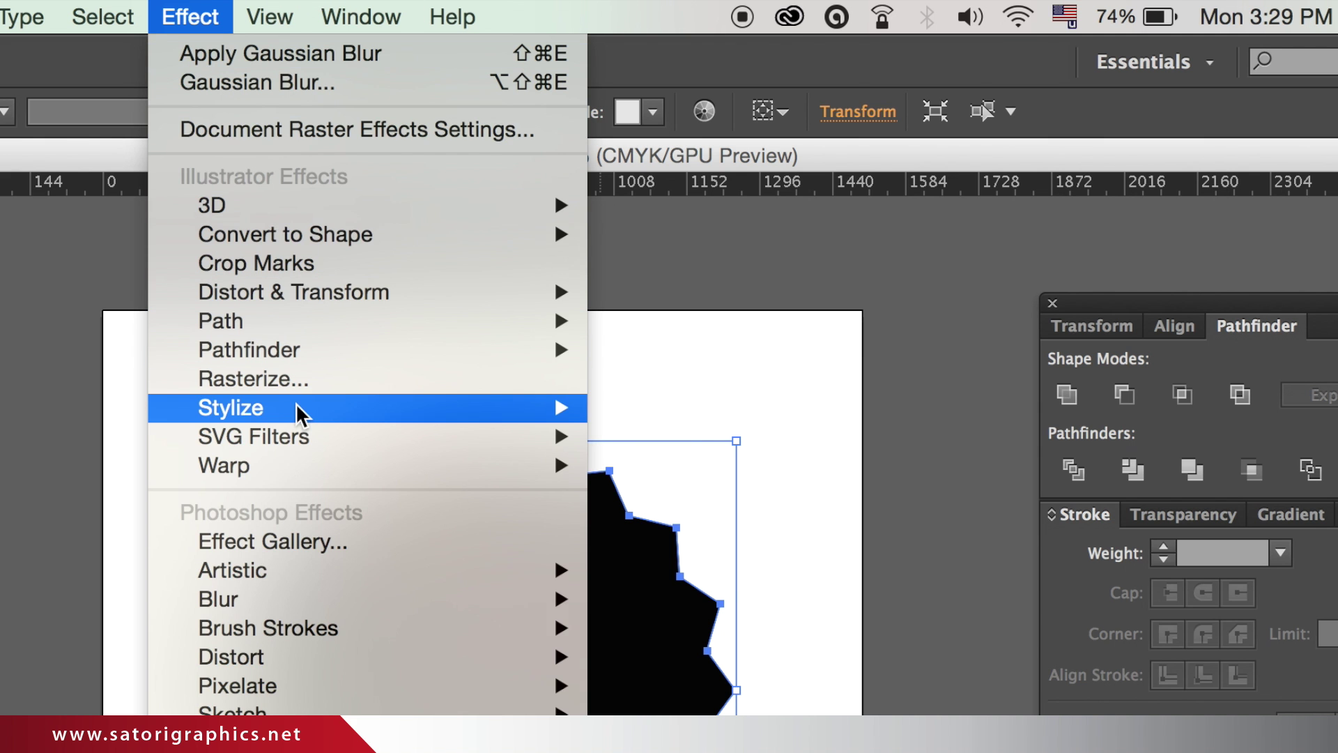
mouse_move(304, 413)
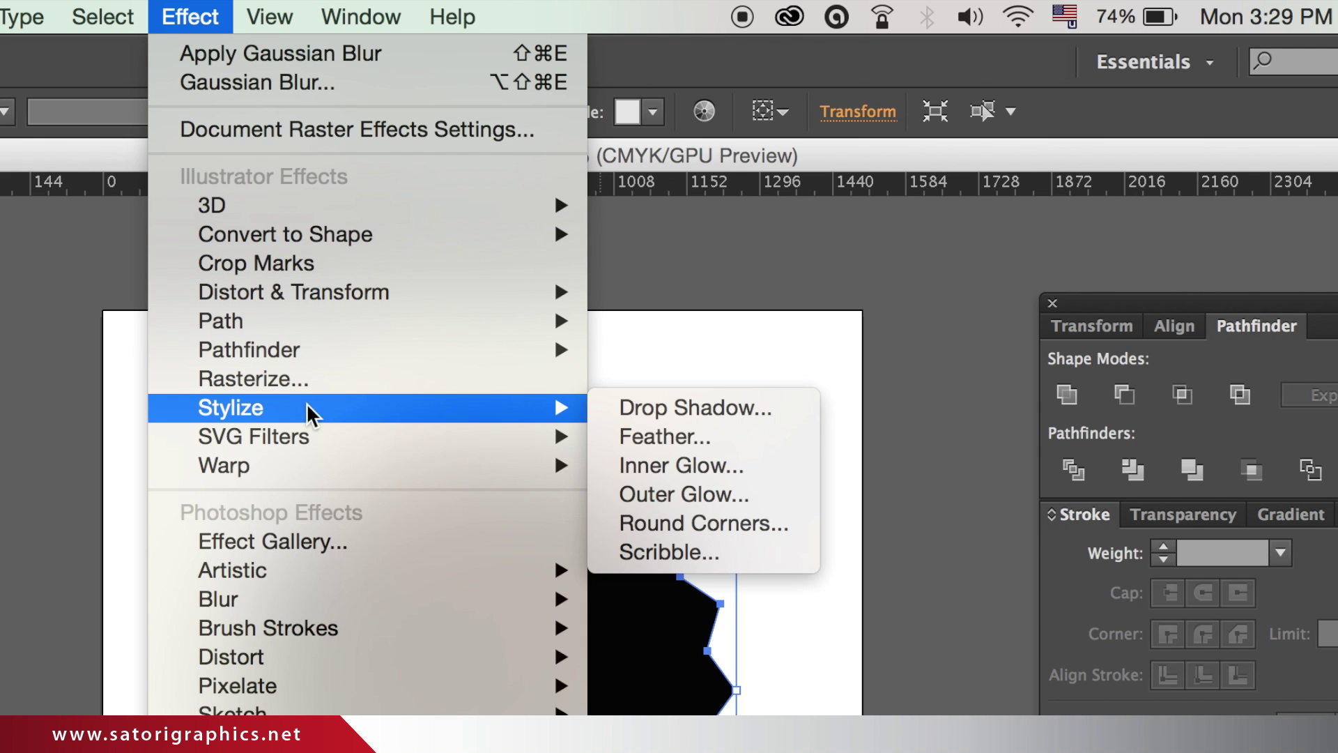
left_click(688, 525)
left_click(745, 611)
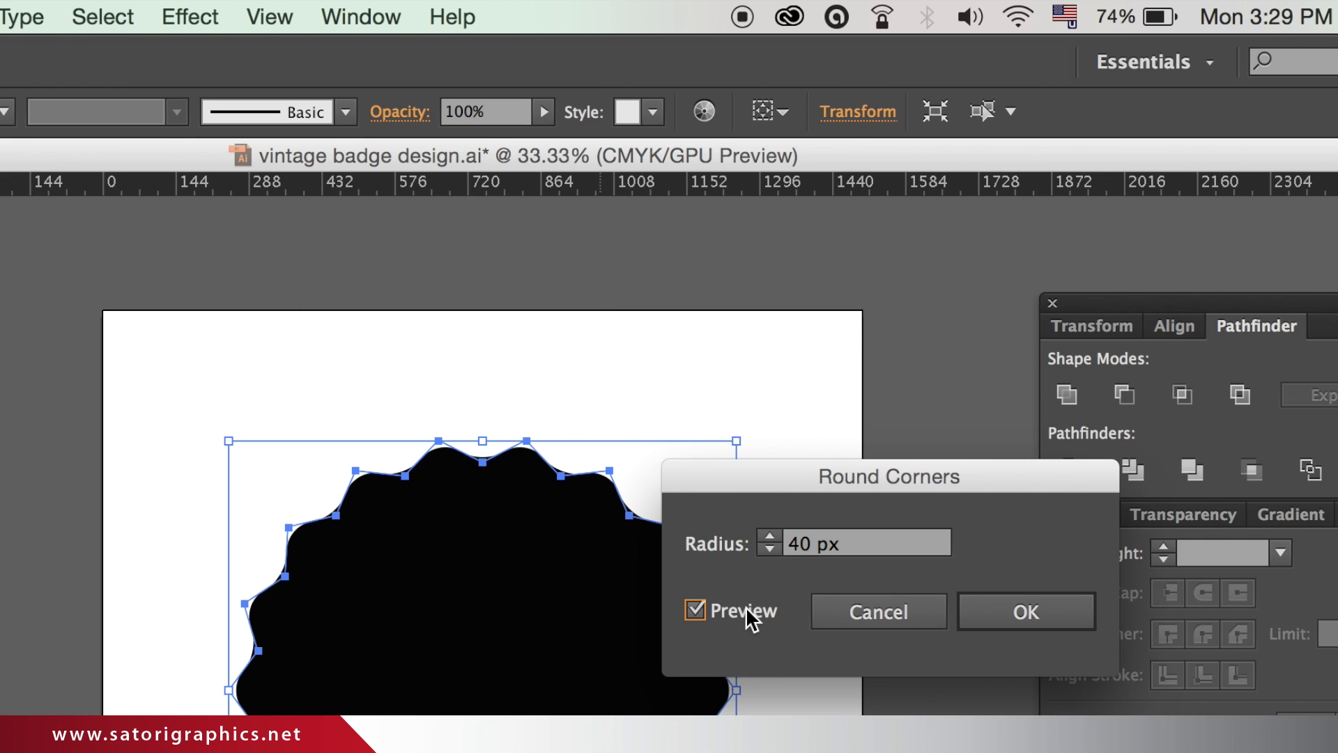
left_click(769, 551)
left_click(770, 550)
left_click(770, 551)
left_click(769, 551)
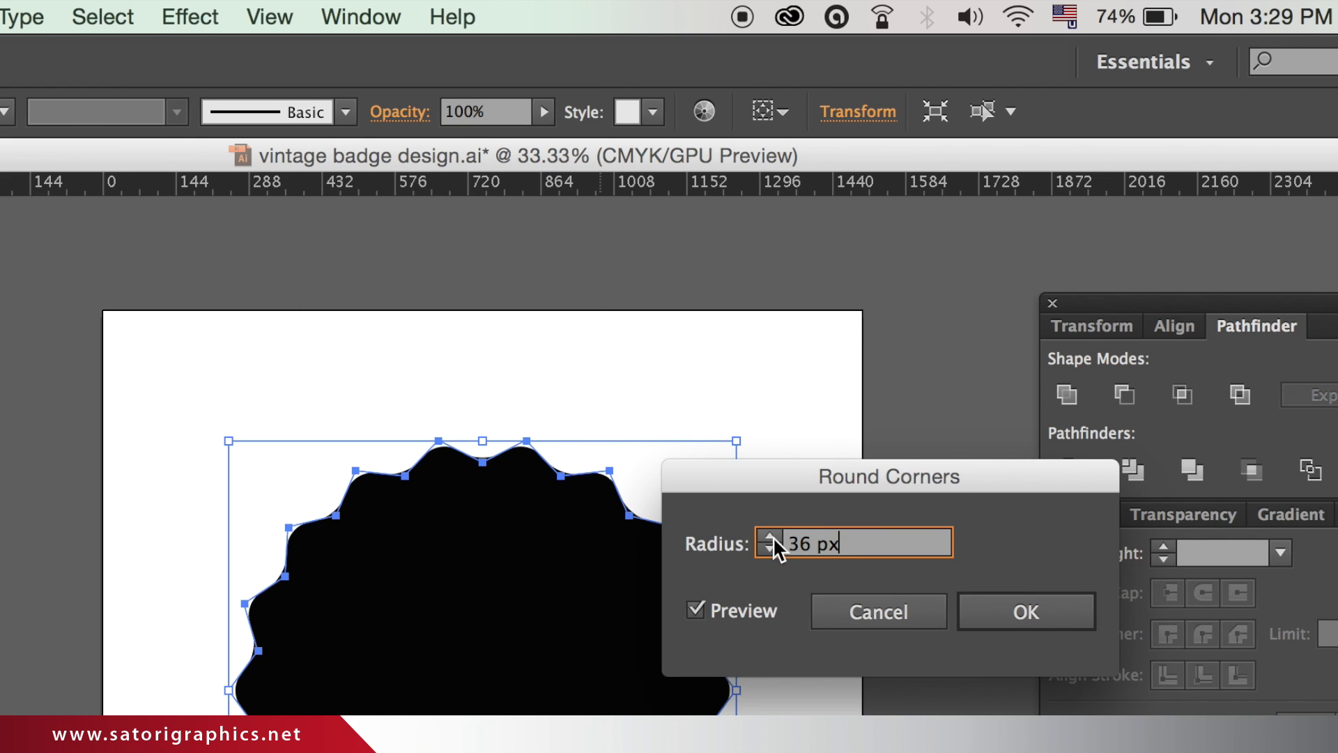
left_click(770, 536)
left_click(770, 535)
left_click(770, 535)
left_click(770, 536)
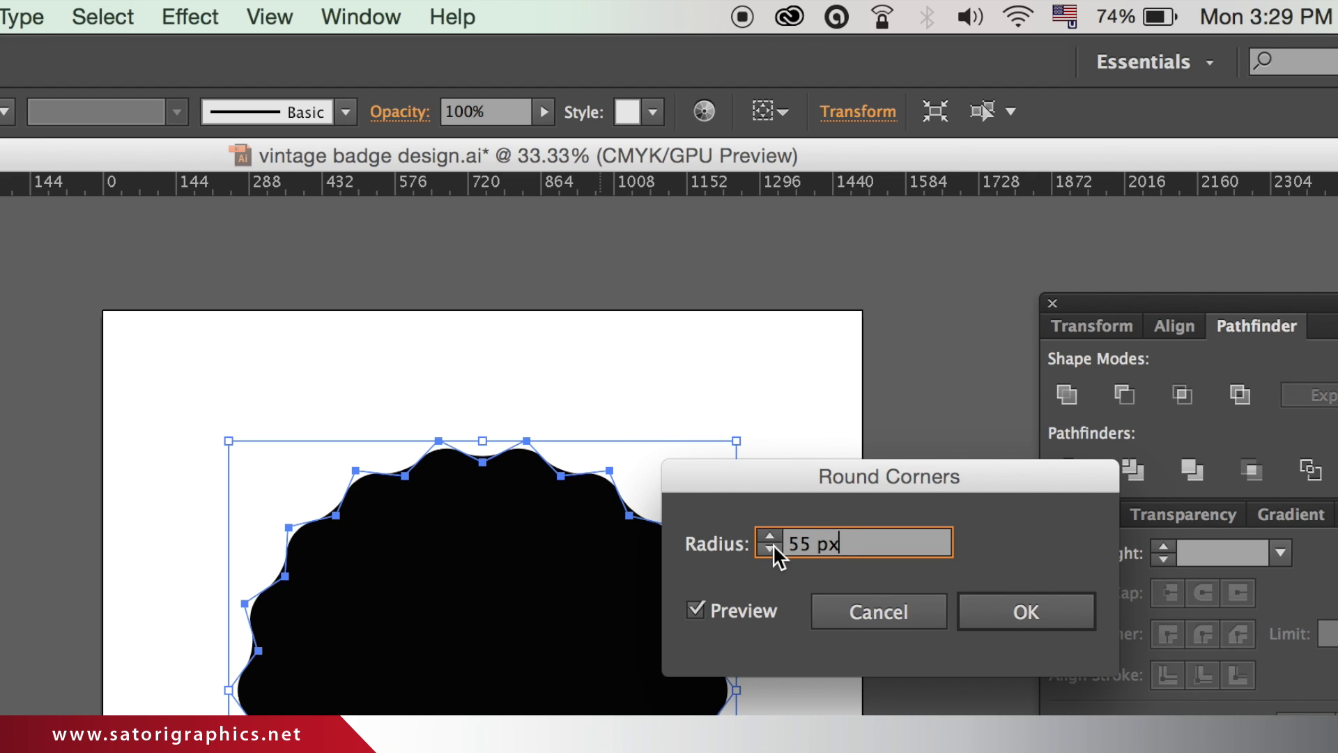
left_click(770, 550)
left_click(770, 550)
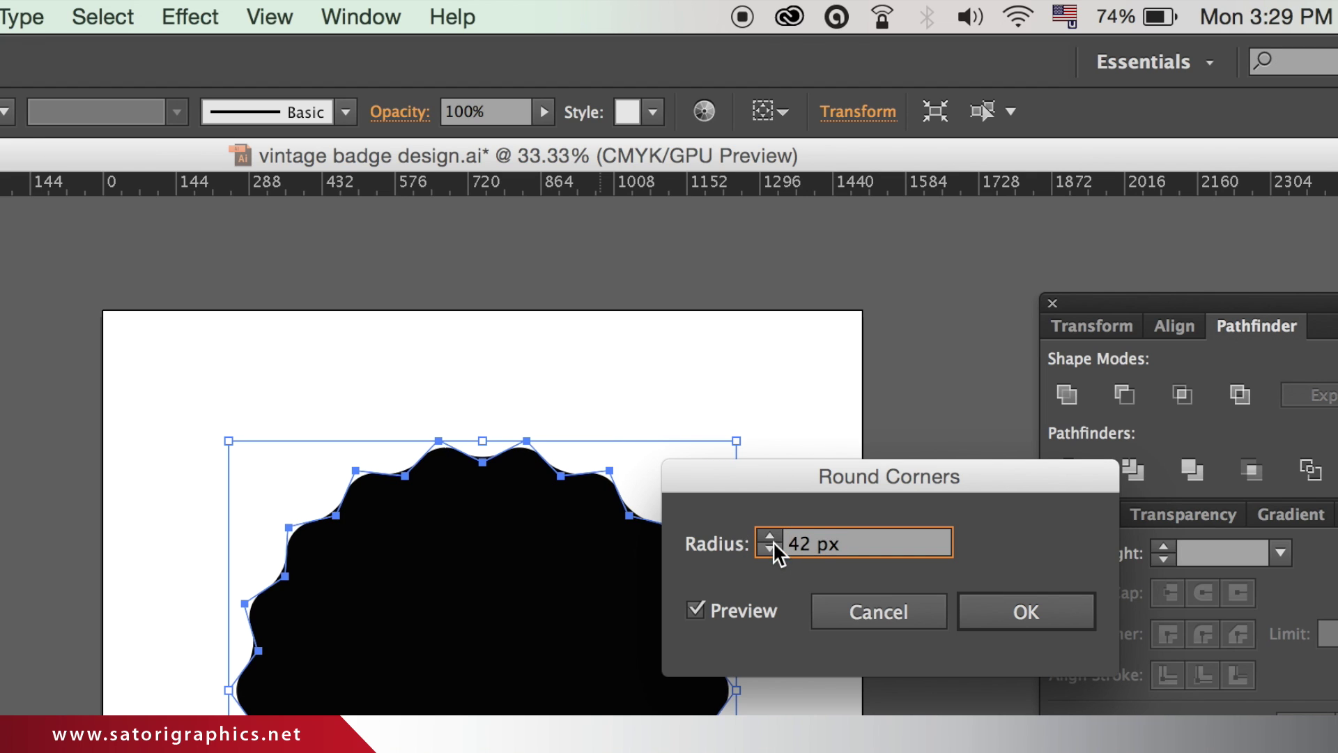
left_click(771, 535)
left_click(1004, 617)
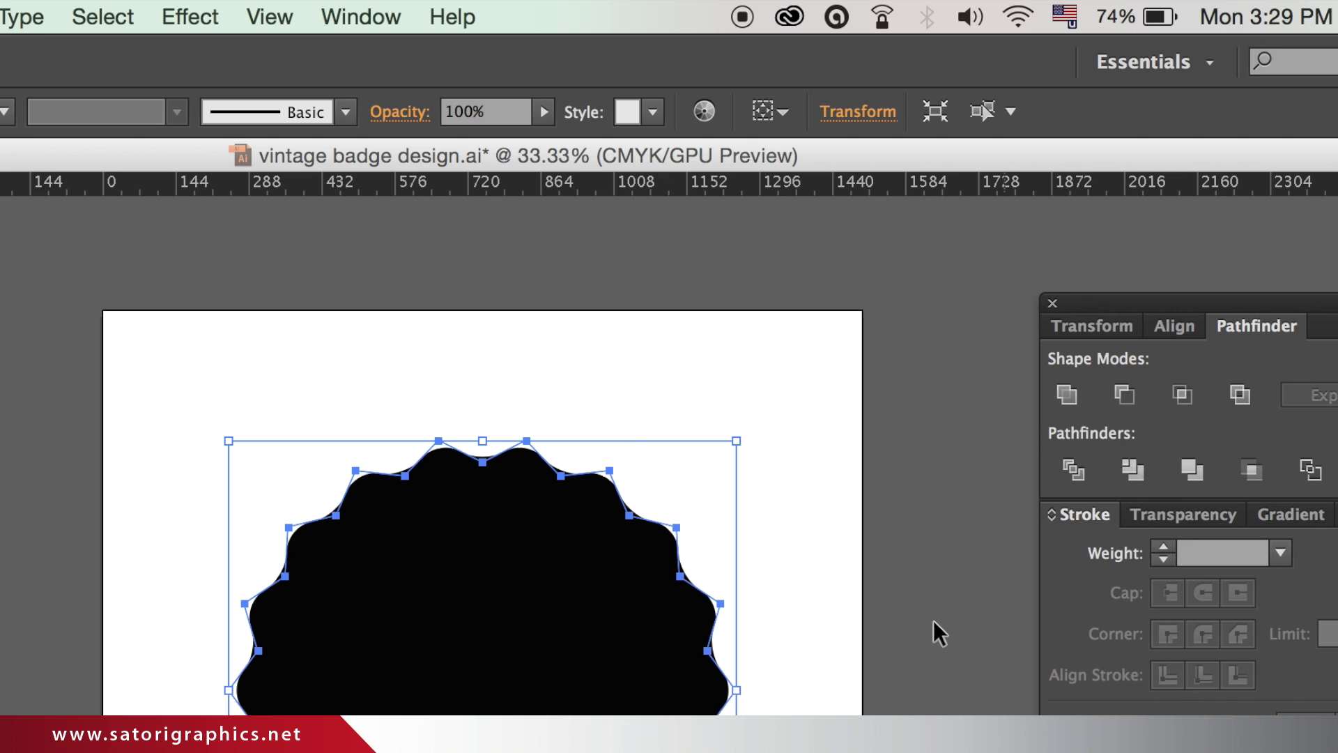
- Rotate the scalloped badge slightly
left_click(930, 627)
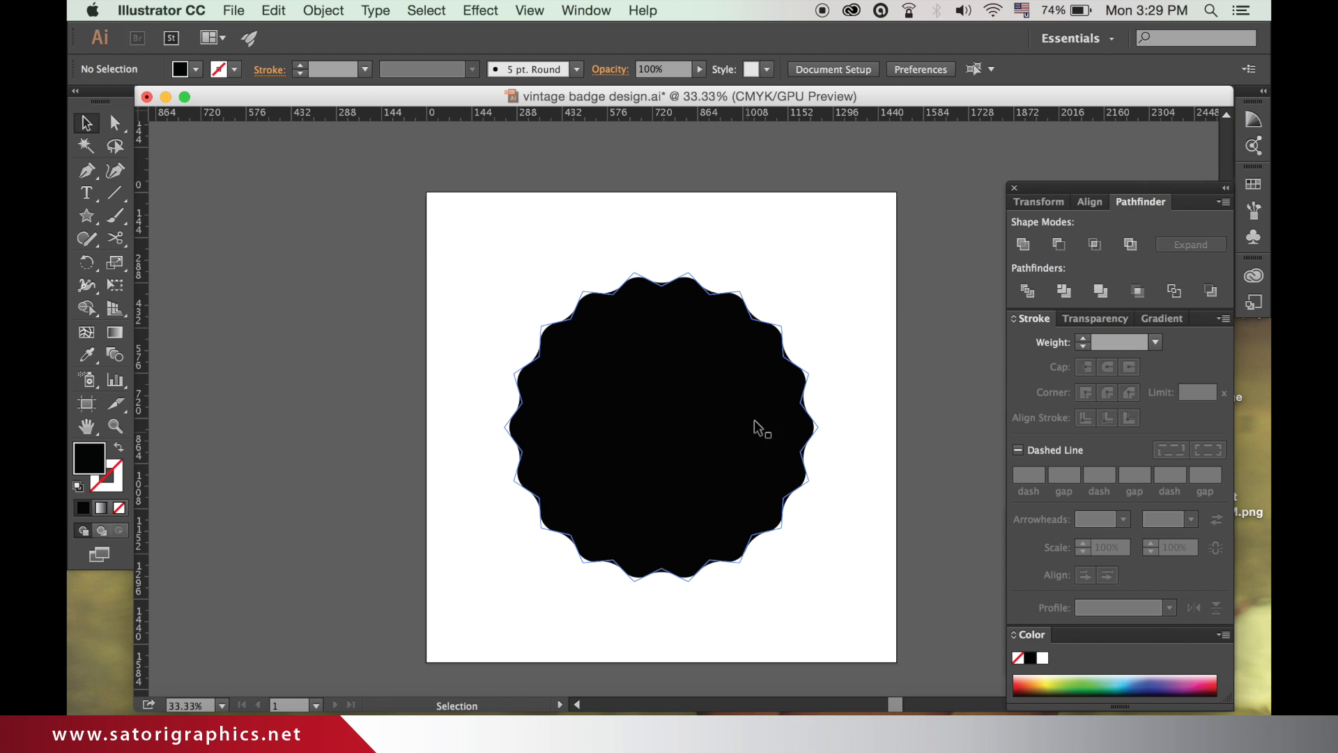
left_click(761, 429)
left_click_drag(822, 274, 842, 258)
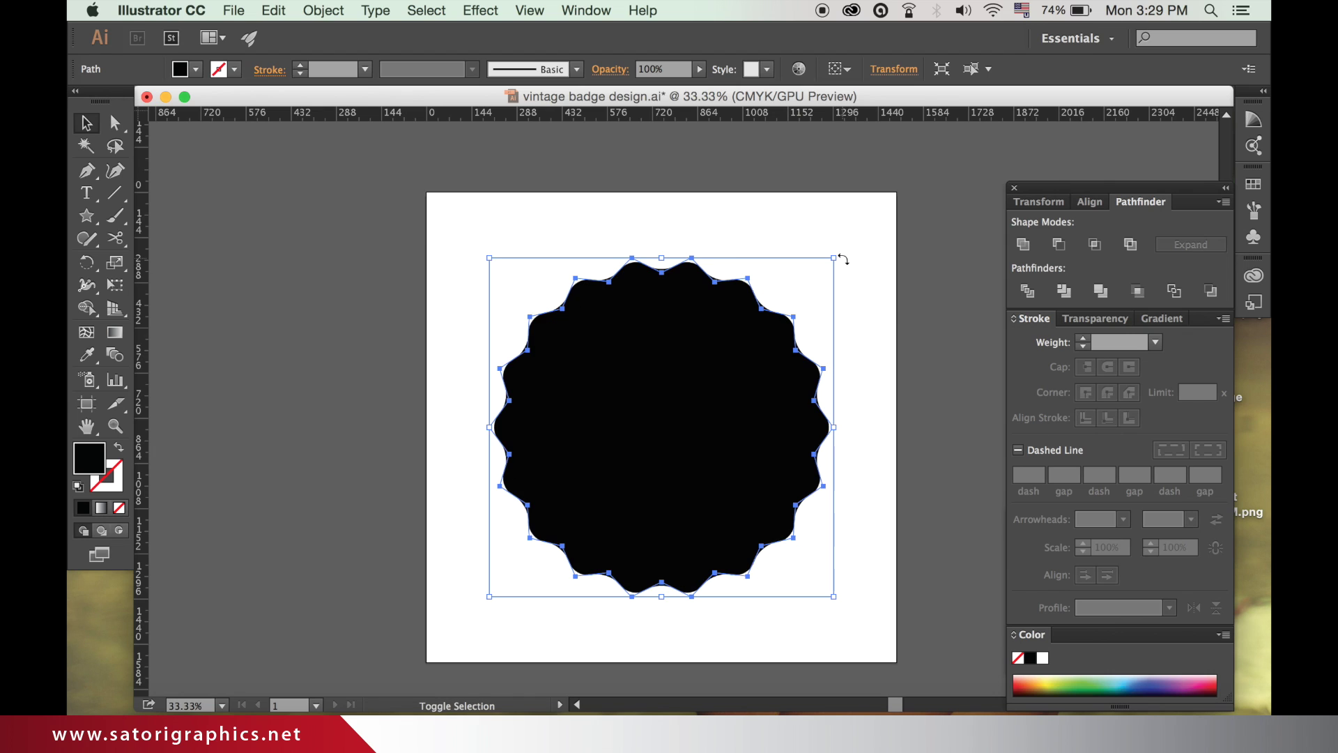
- Swap fill and stroke, and set the stroke colour to pure white
left_click(444, 379)
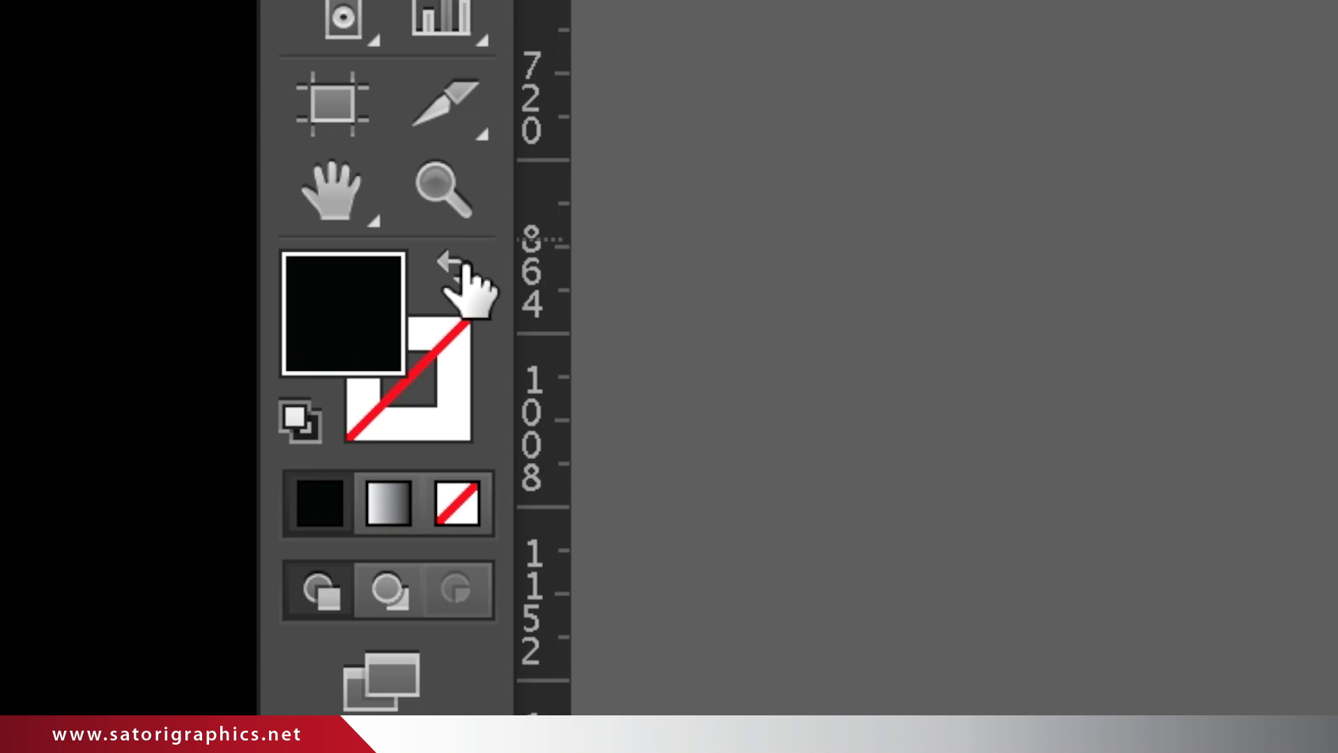
left_click(119, 447)
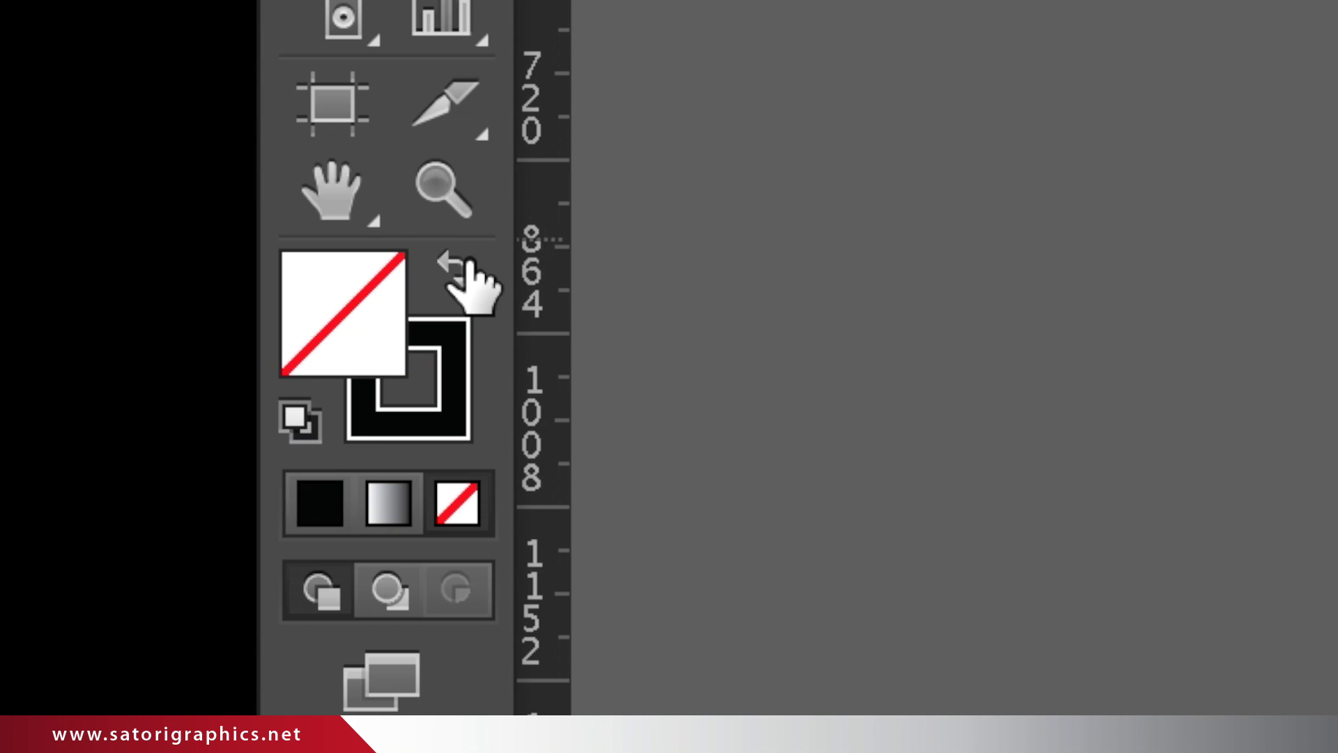
left_click(461, 359)
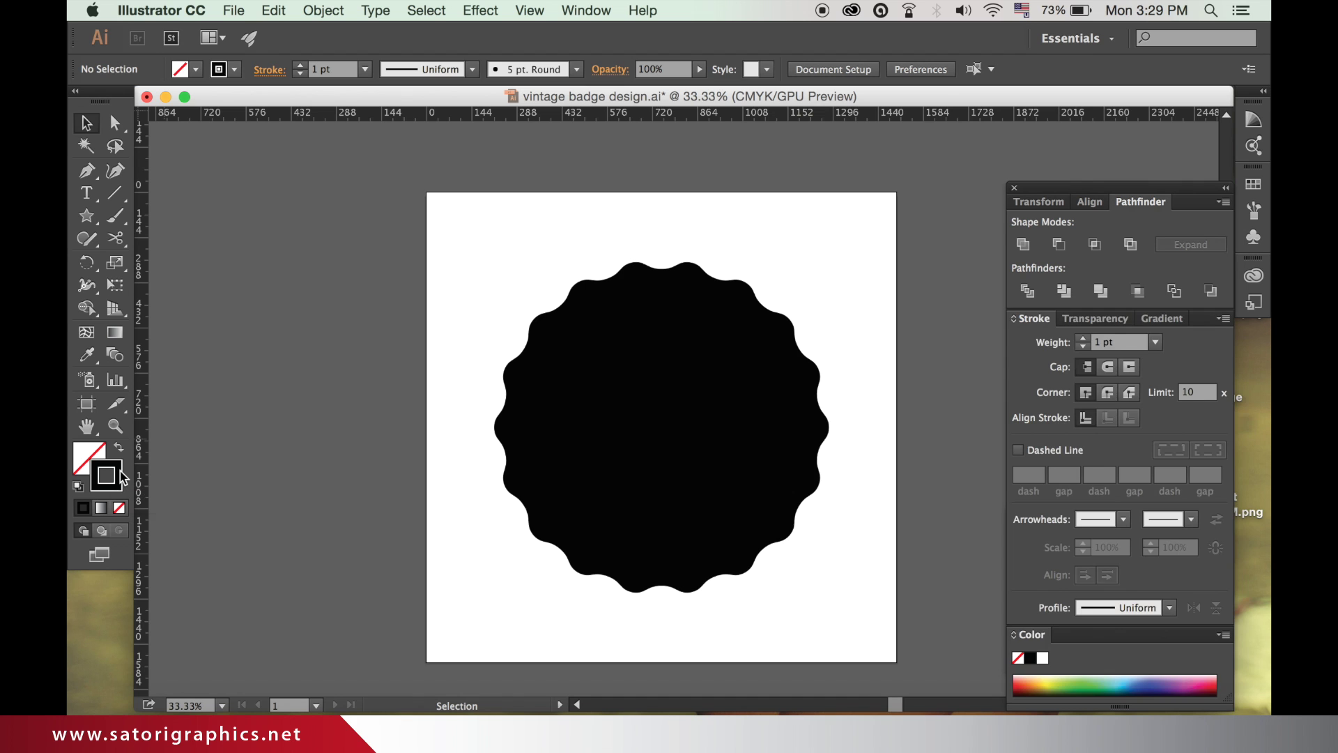
double_click(456, 366)
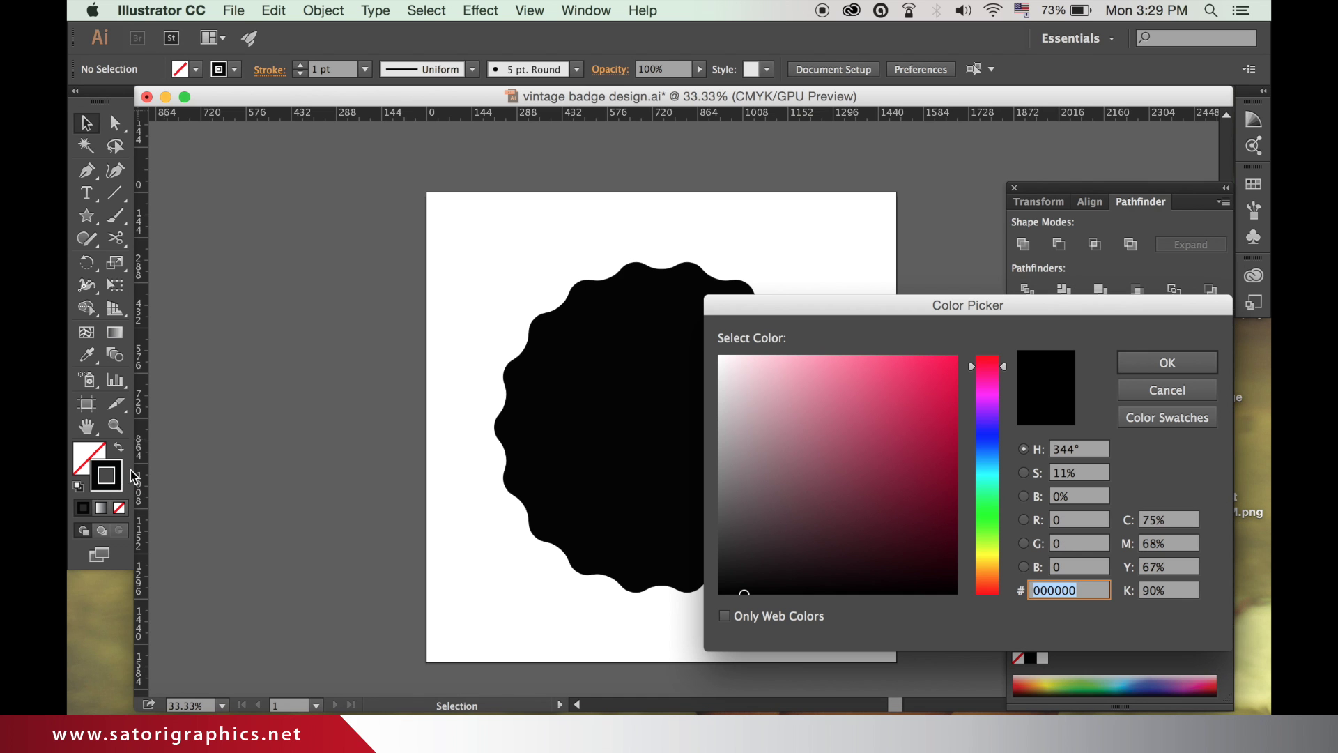
left_click_drag(754, 406, 710, 349)
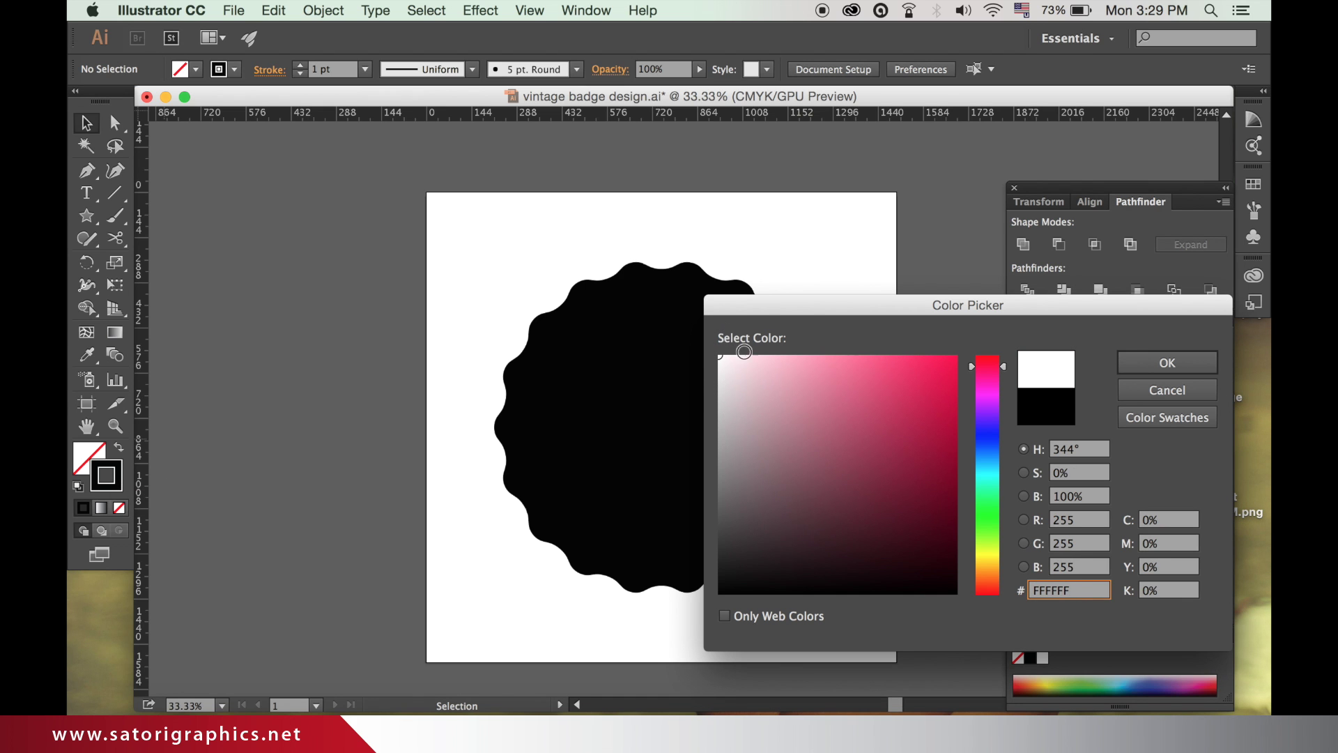
left_click(1128, 368)
- Draw a circle outward from the badge centre, ending just inside the badge edge
left_click_drag(86, 215, 139, 261)
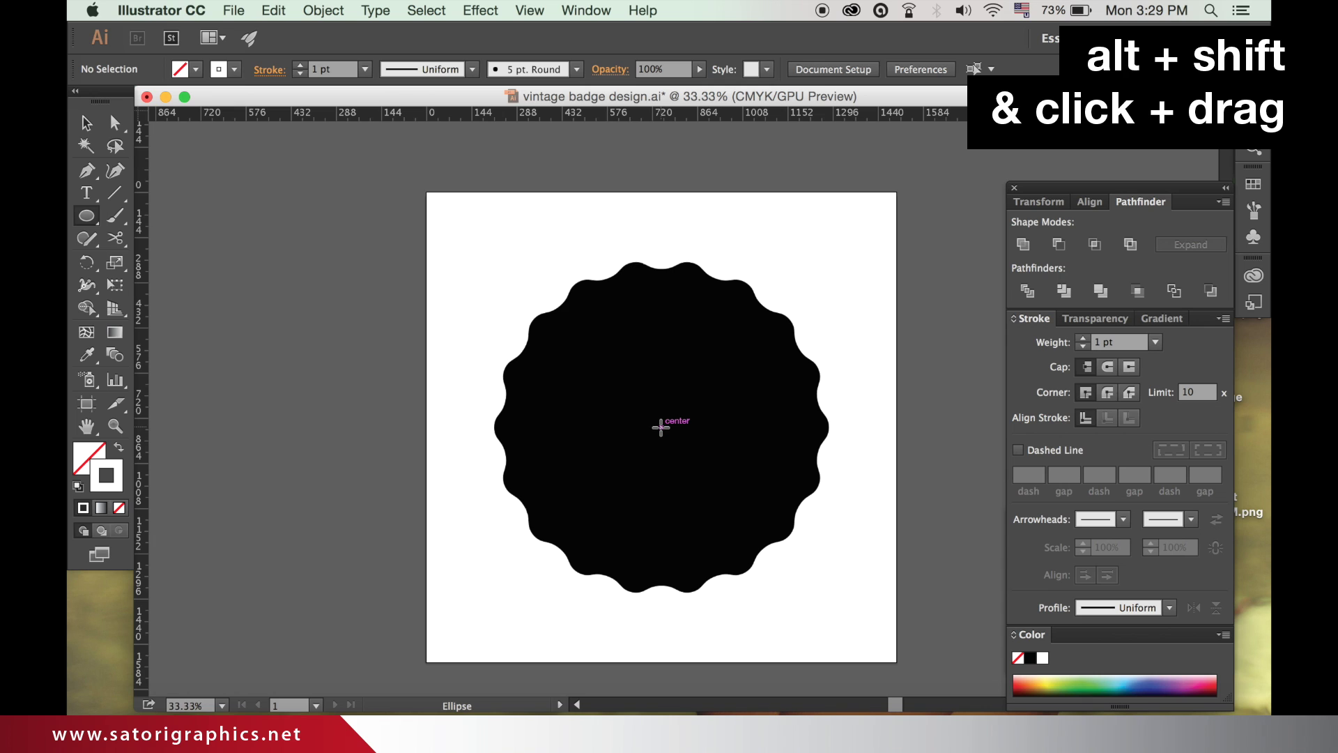
left_click_drag(661, 427, 810, 513)
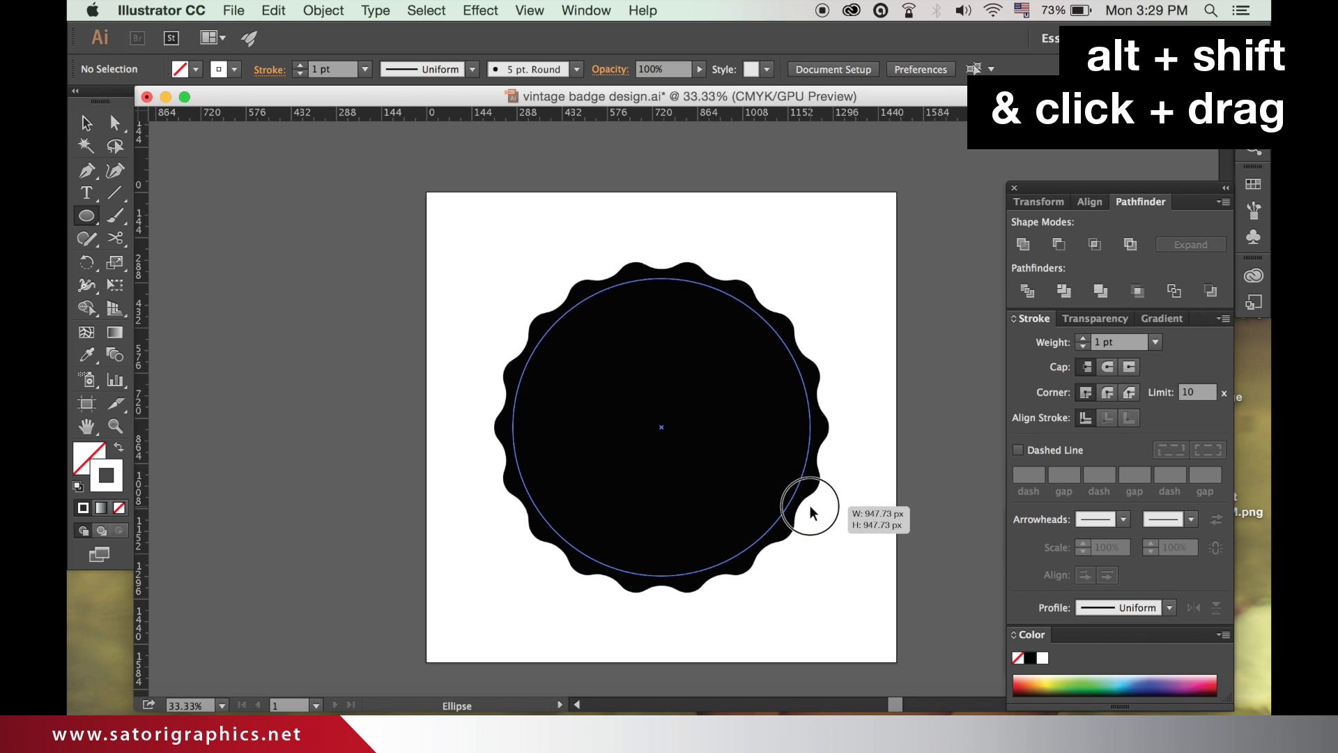
left_click_drag(809, 509, 812, 505)
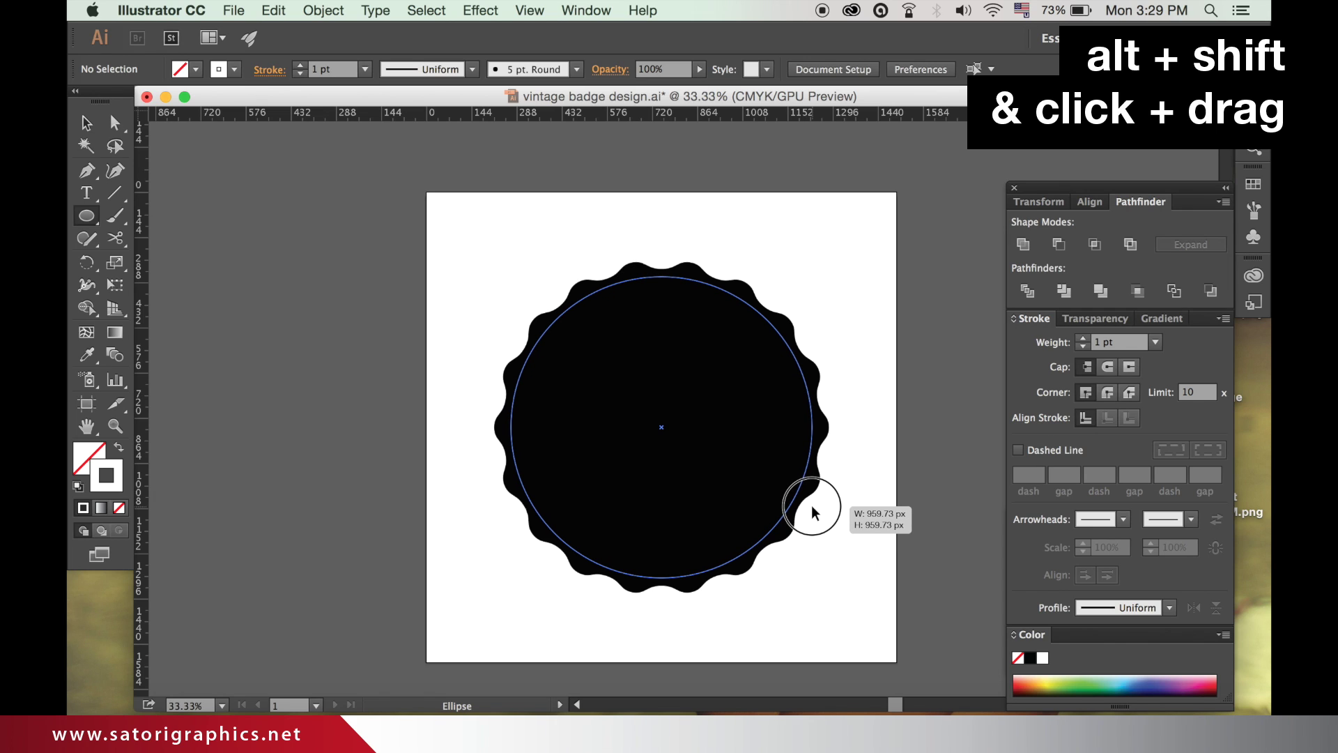
left_click(87, 123)
left_click(271, 206)
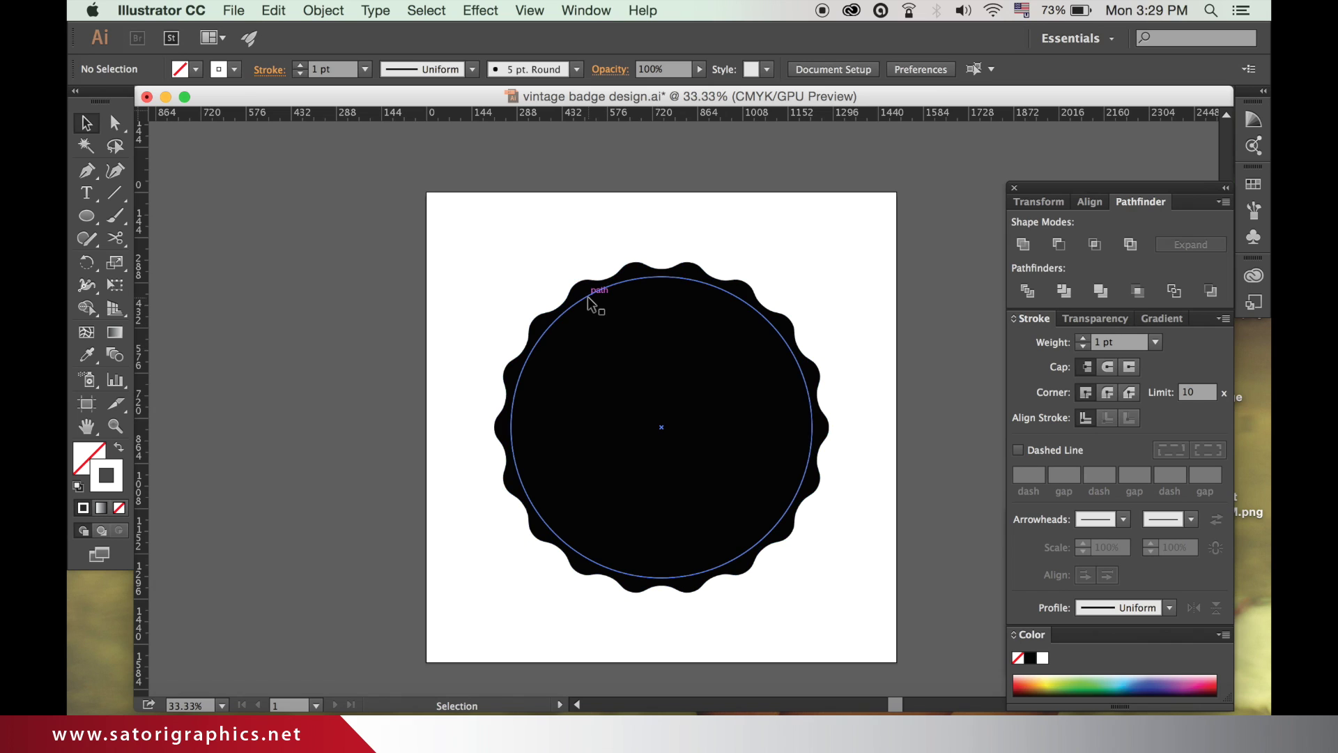
- Give the inner white circle a 3 pt stroke weight
left_click(590, 301)
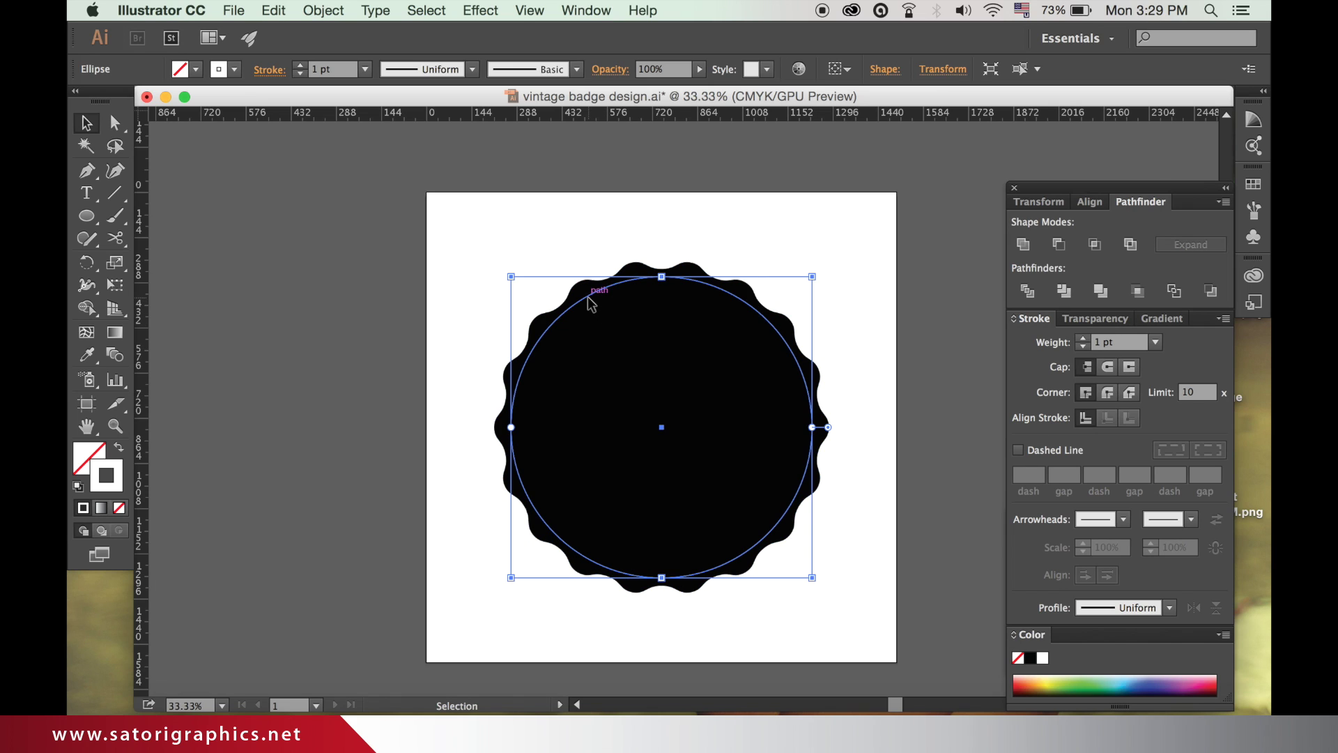
left_click(301, 65)
left_click(301, 65)
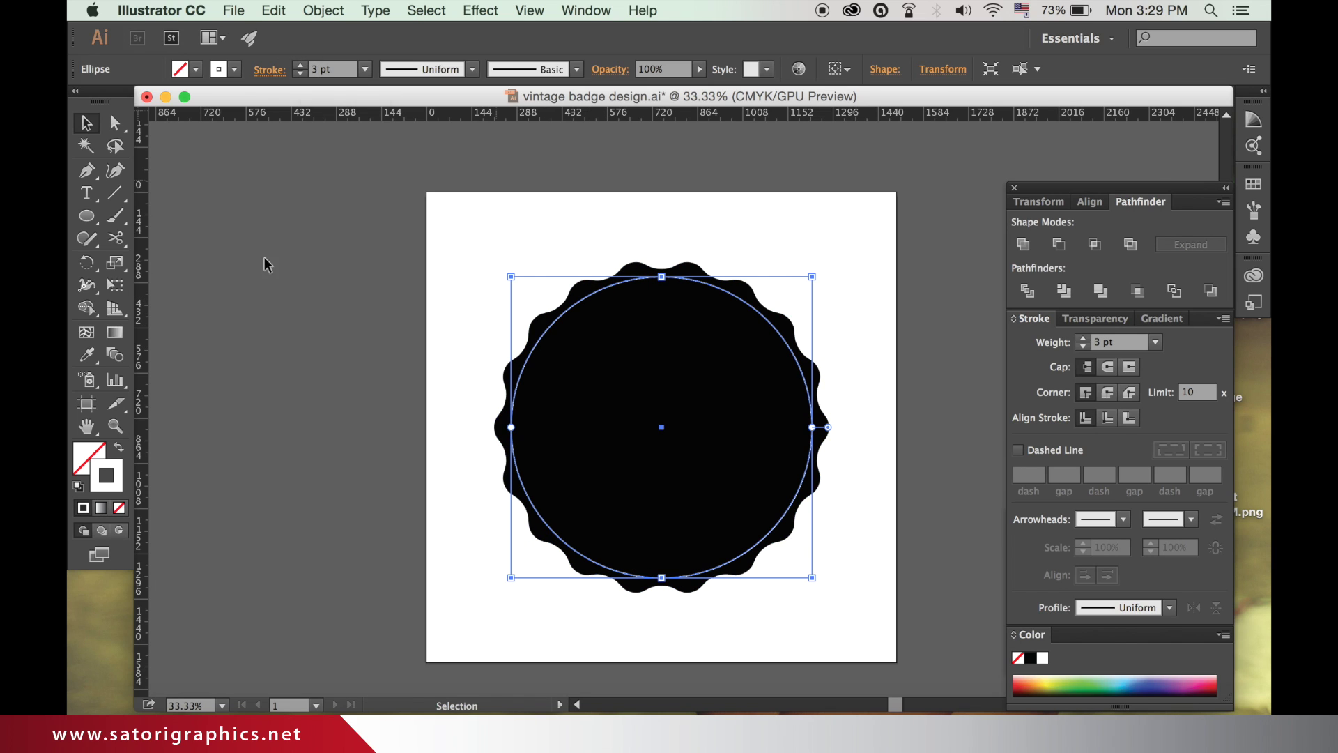
left_click(337, 353)
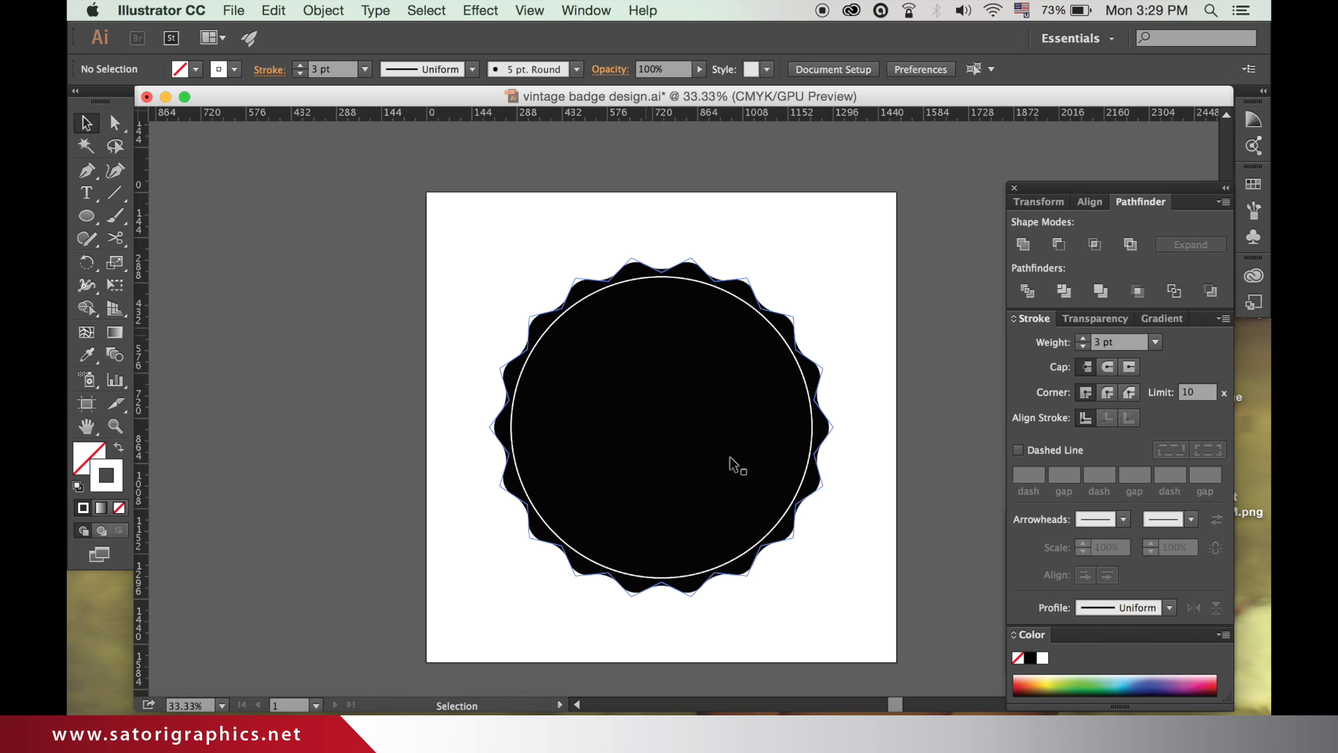
left_click(812, 433)
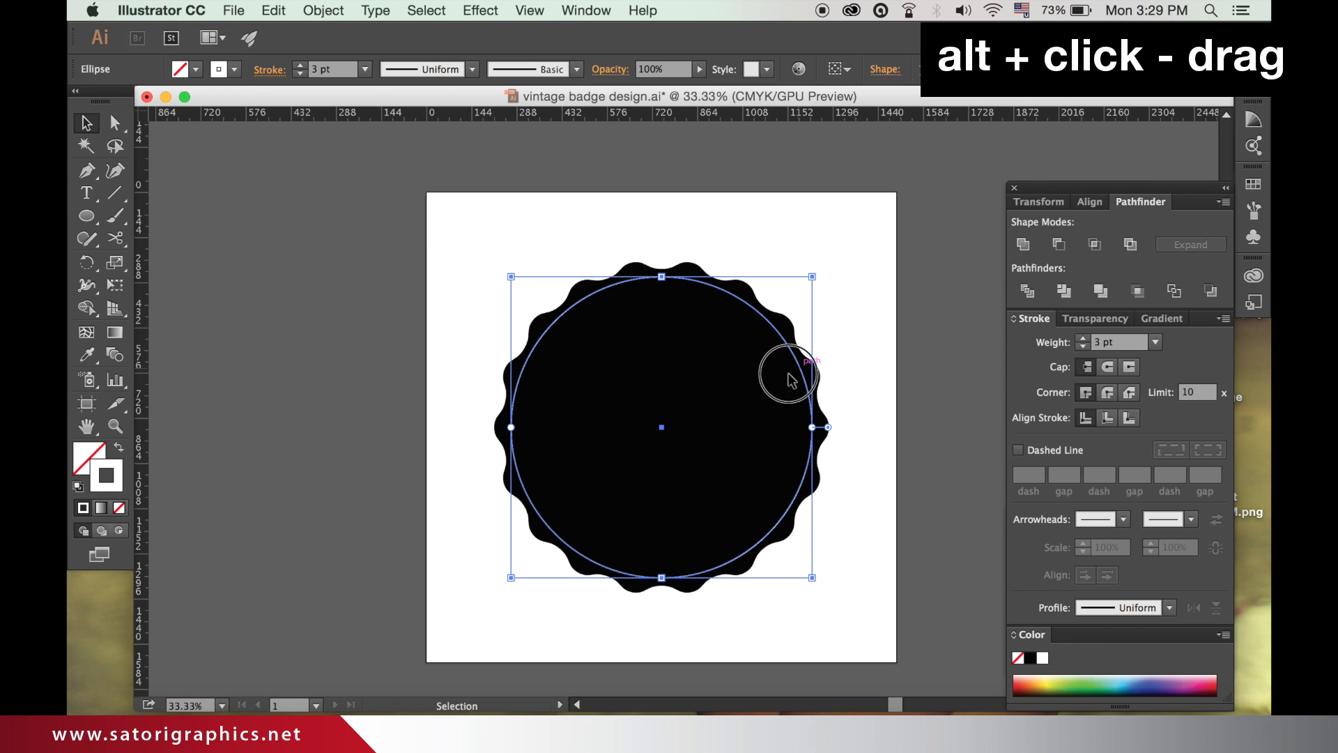
- Duplicate the circle, offset the copy left, shrink it slightly and change its stroke alignment
left_click_drag(787, 373, 714, 412)
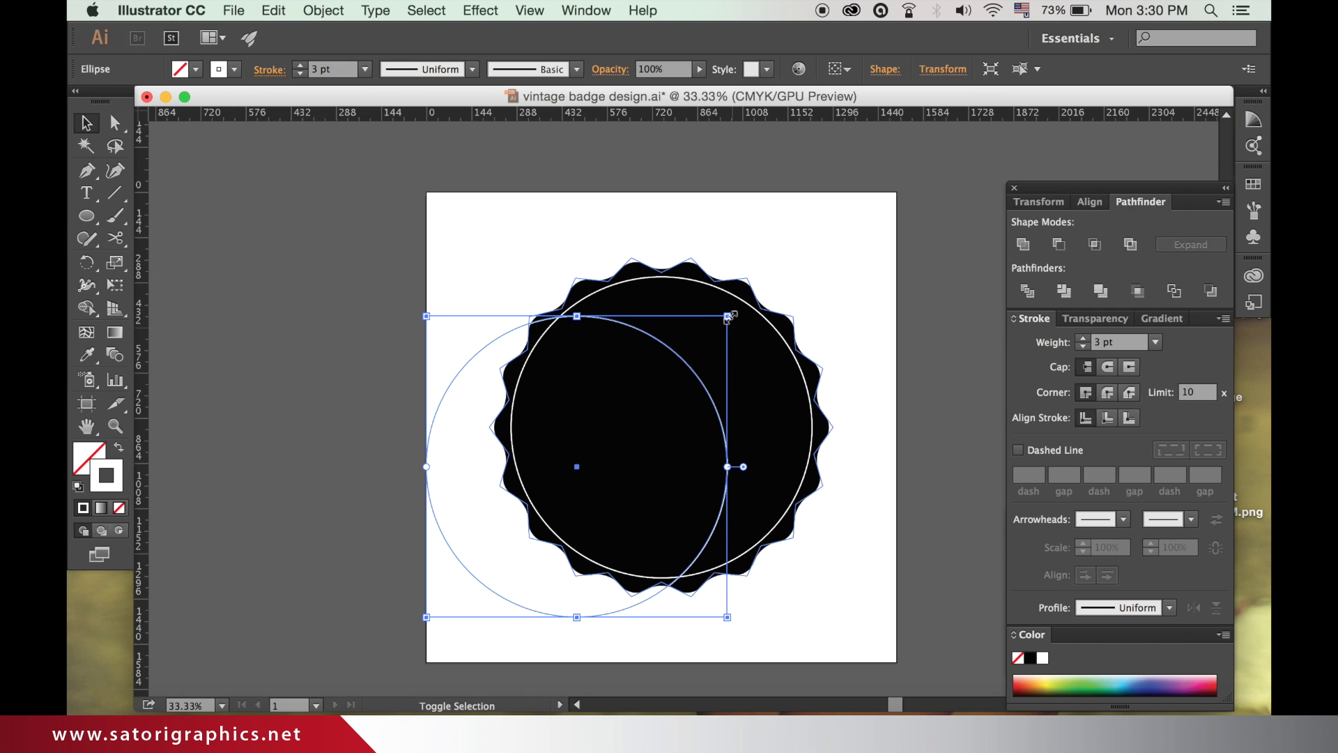
left_click_drag(727, 317, 723, 320)
left_click(1085, 422)
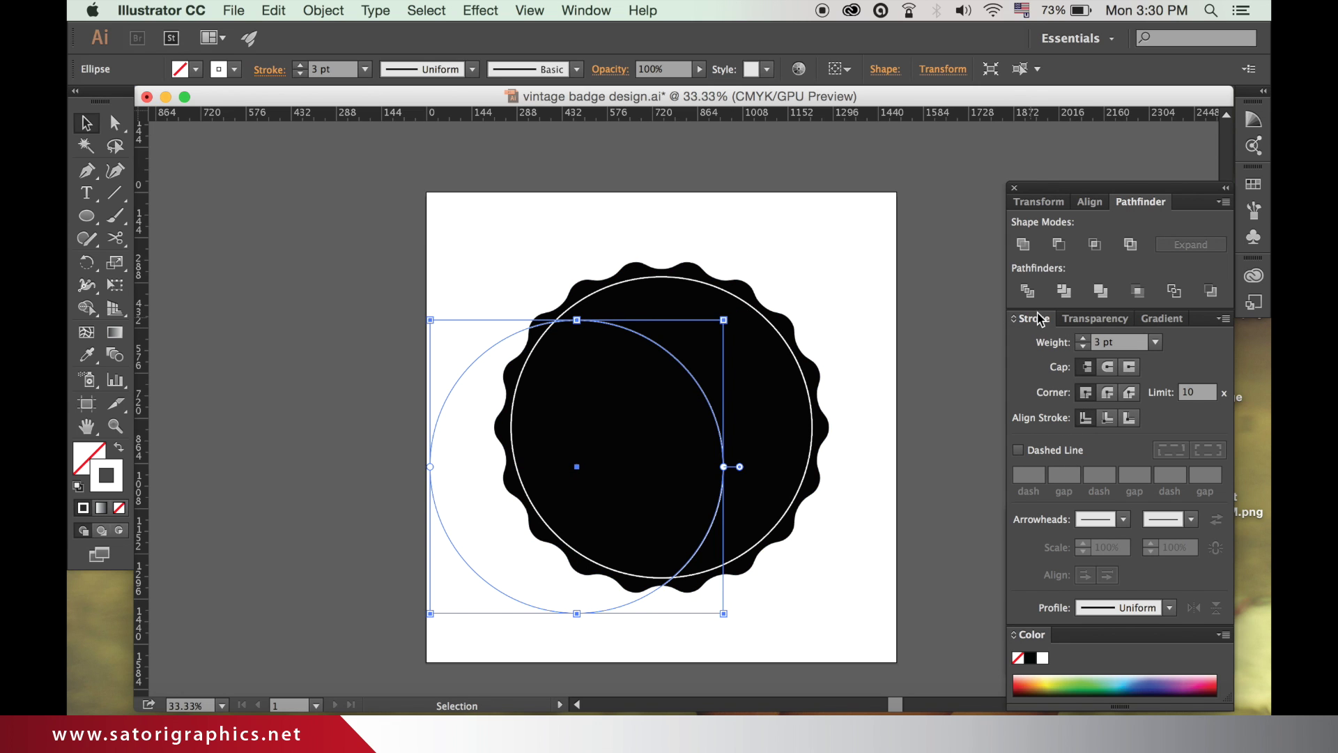
- Turn on Dashed Line for the copy's stroke in the Stroke panel (0.5 pt dash, 15 pt gap)
left_click(586, 10)
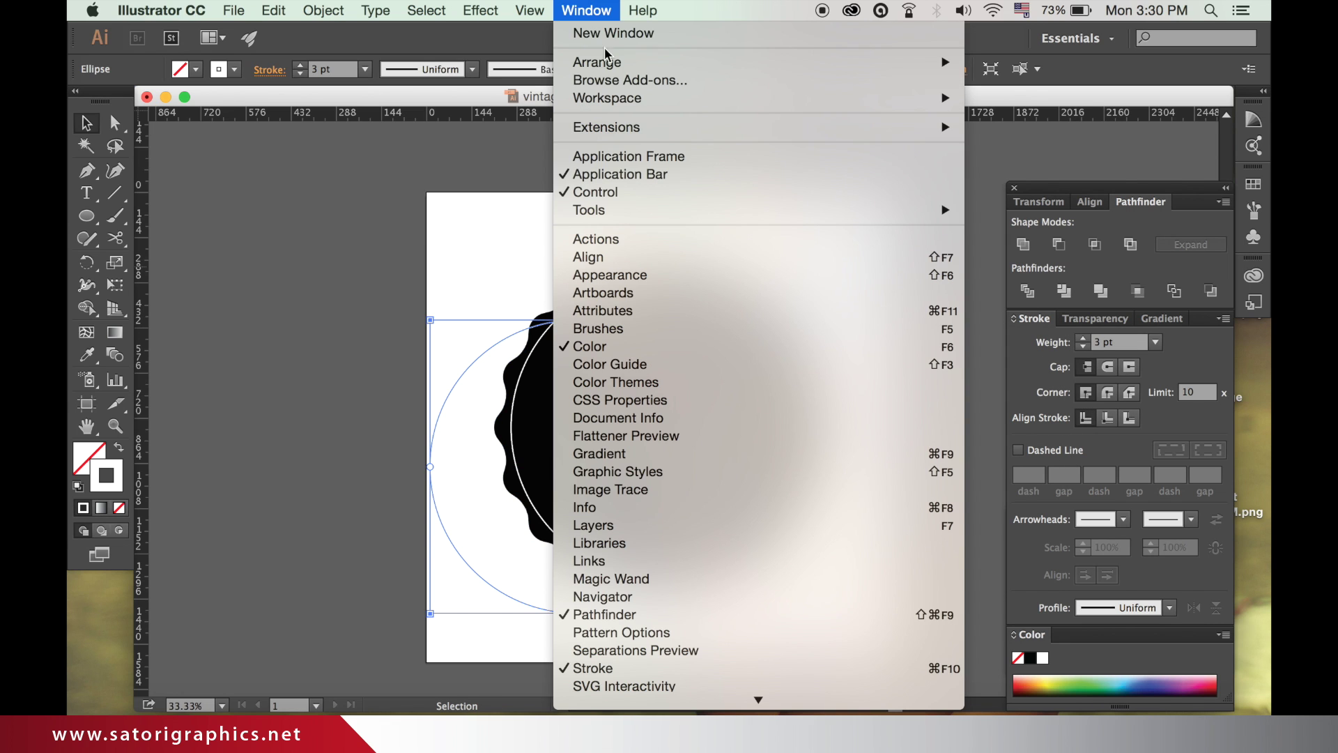
scroll(695, 636, "down", 4)
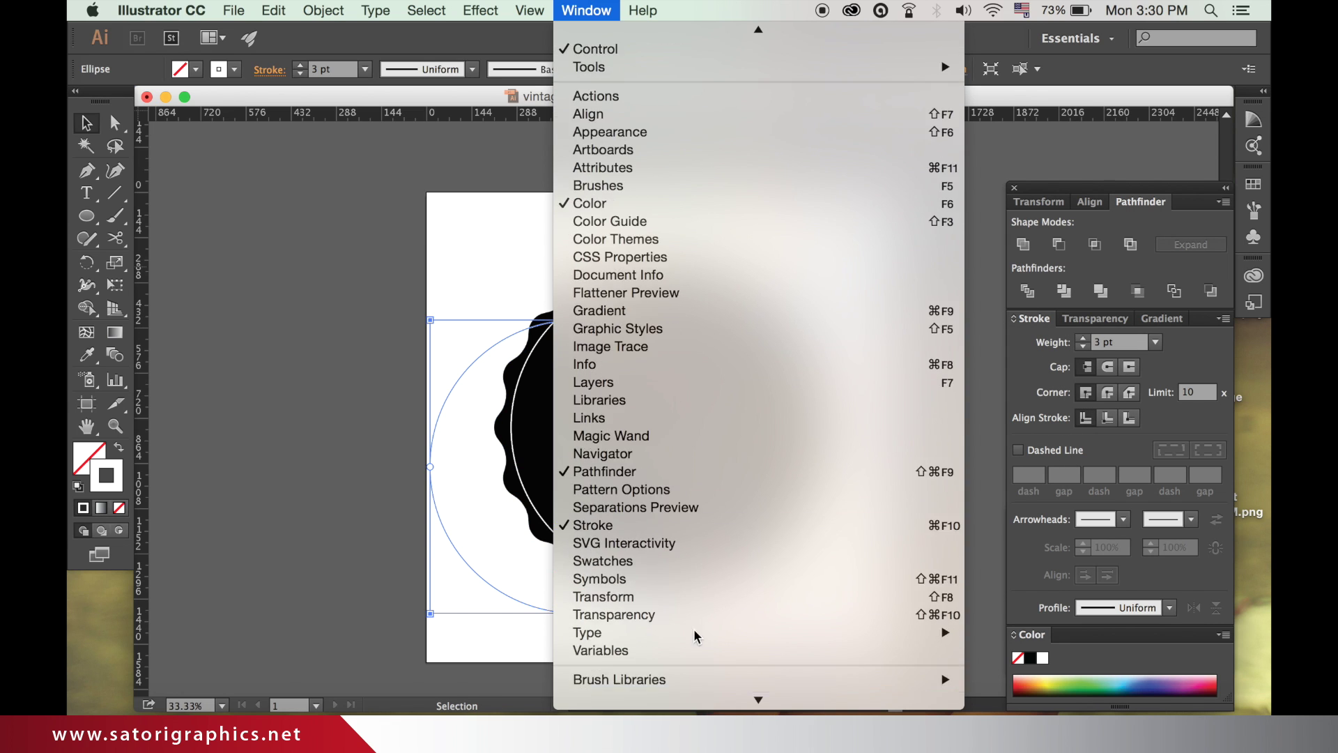
left_click(693, 526)
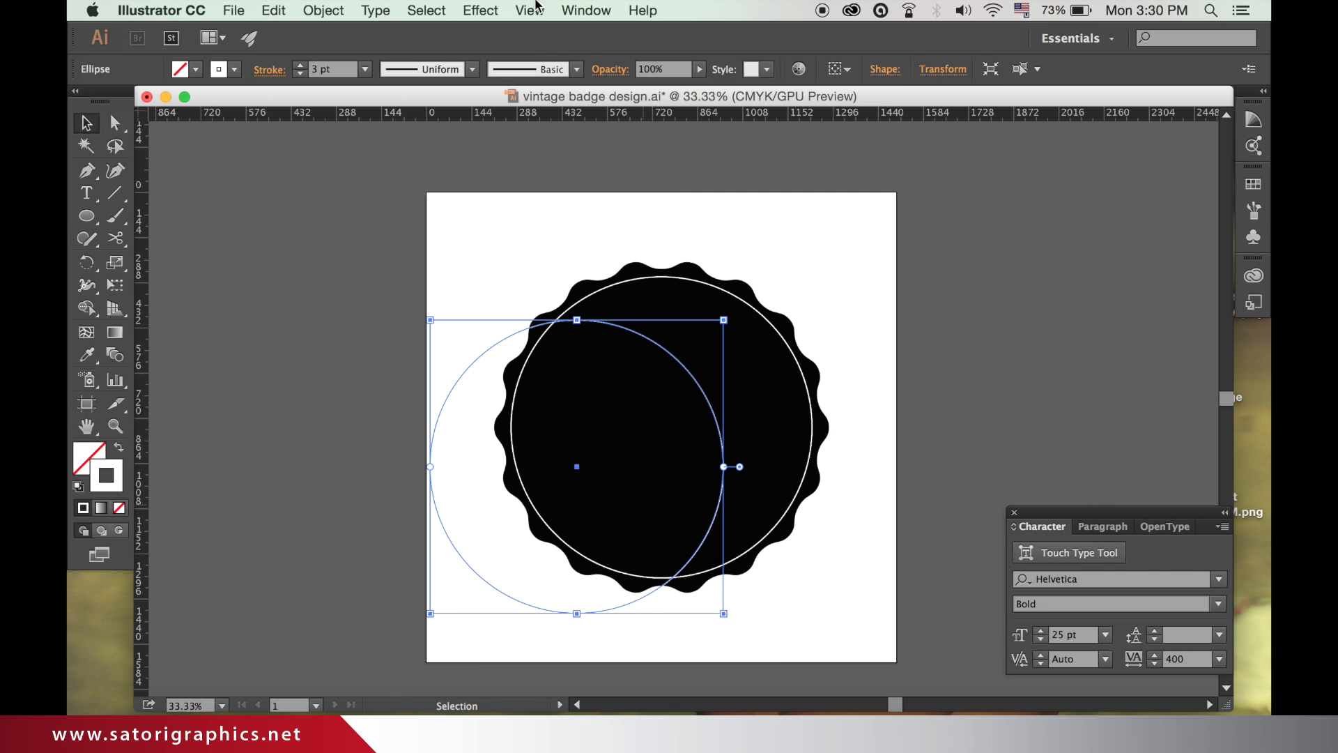
left_click(577, 7)
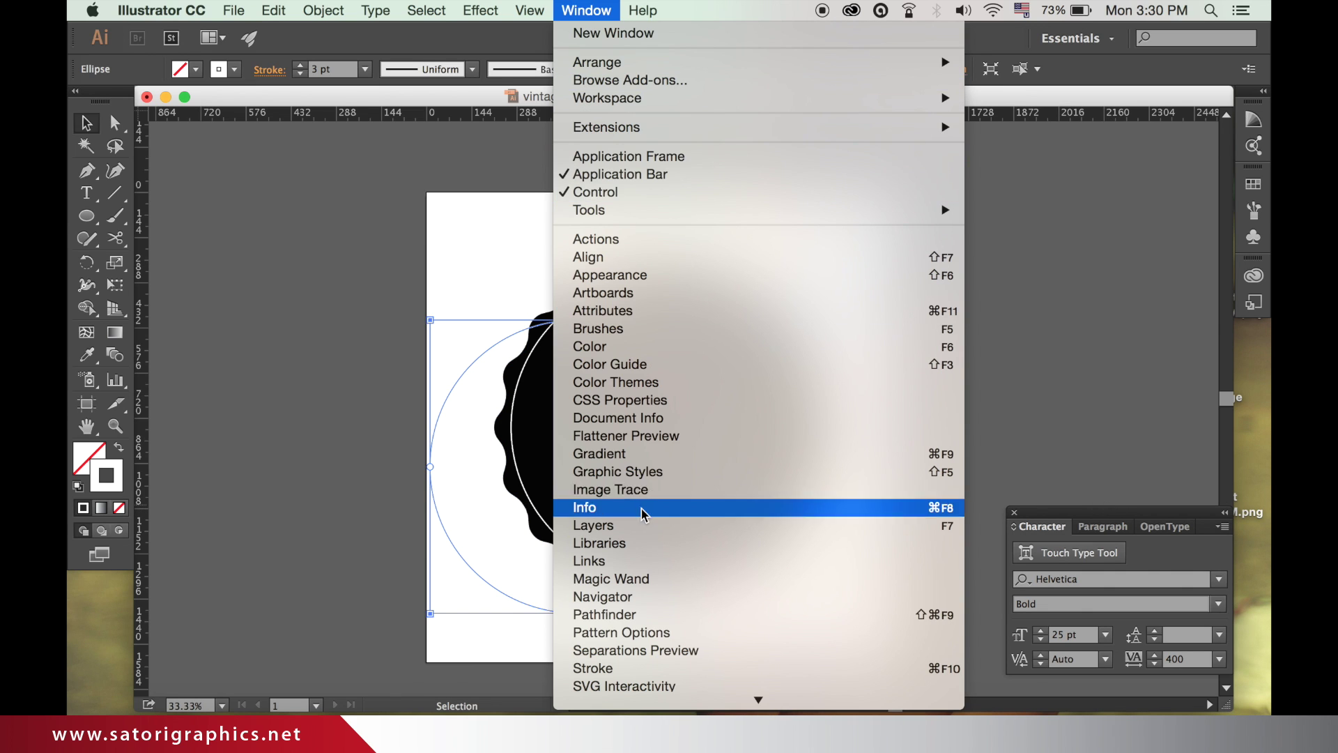
left_click(637, 668)
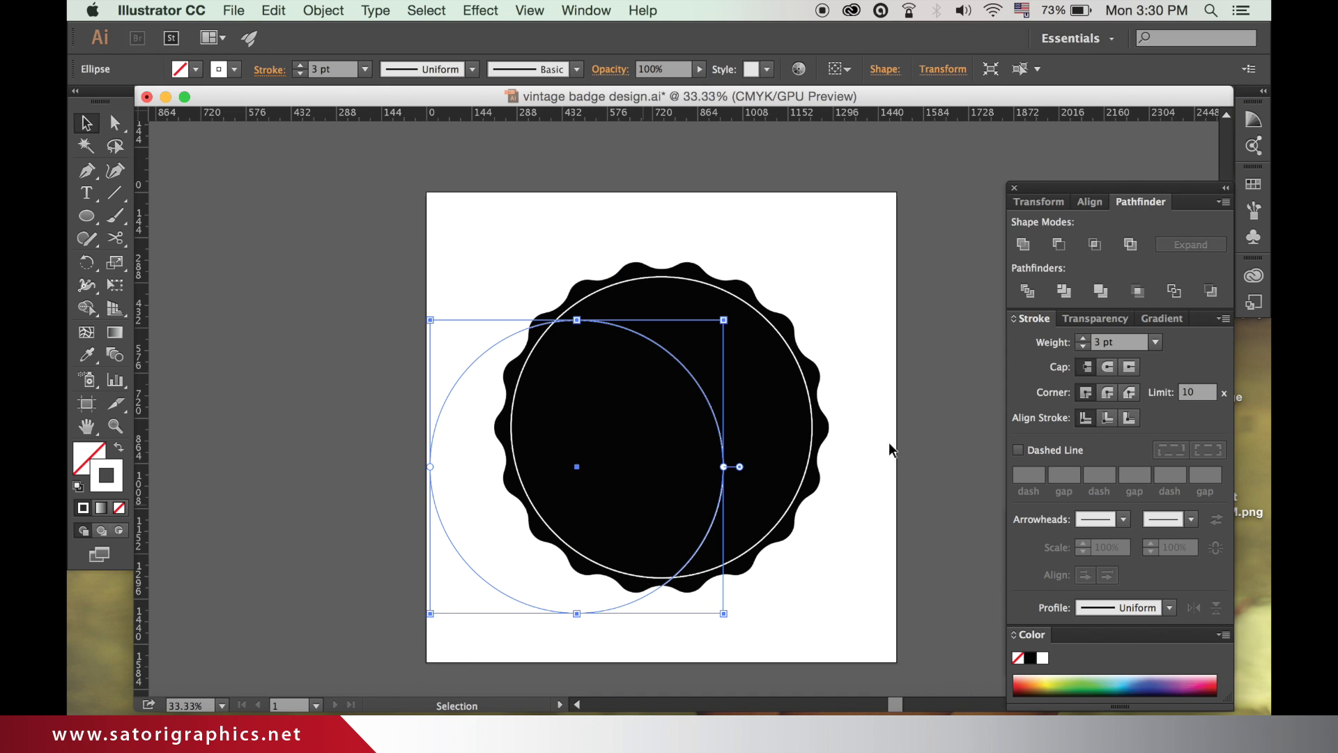
left_click(1039, 451)
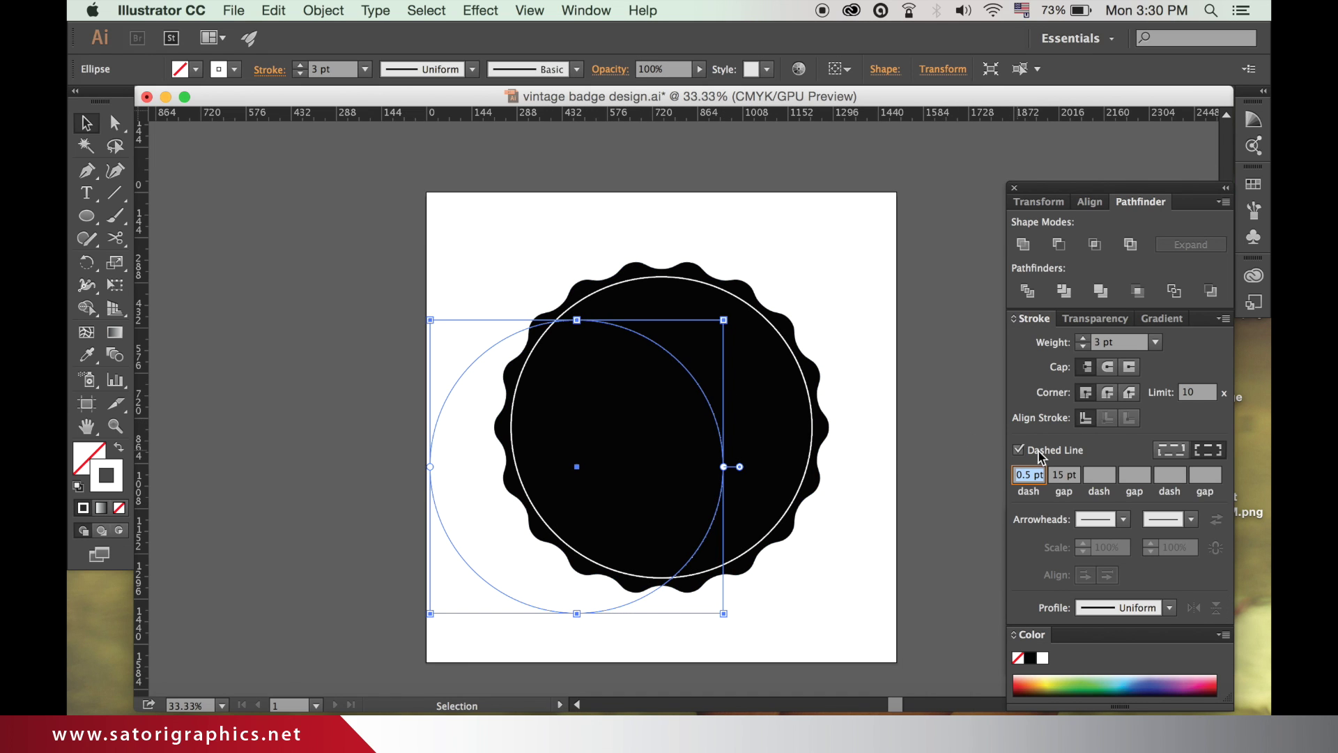
- Raise the offset circle's stroke weight to 5 pt
left_click(871, 390)
left_click(711, 406)
left_click(1082, 338)
left_click(1082, 338)
left_click(871, 388)
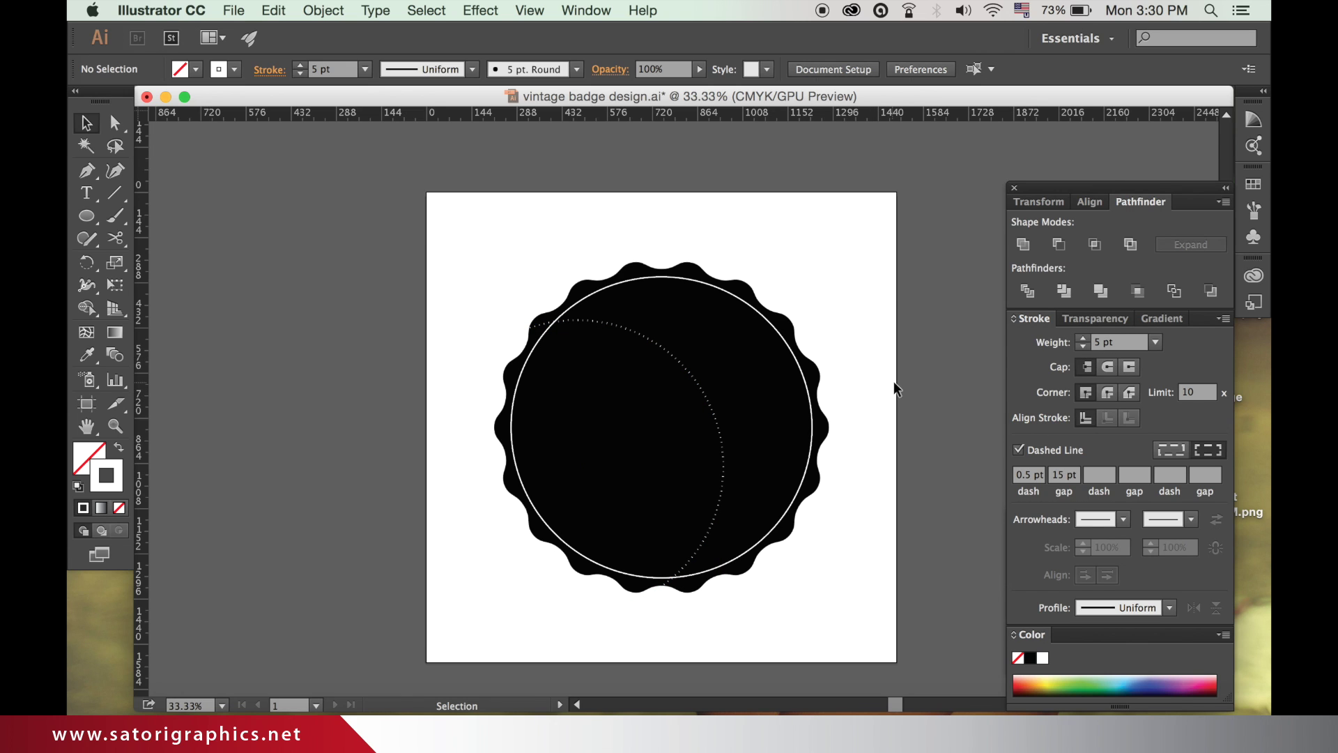
key("super+equal")
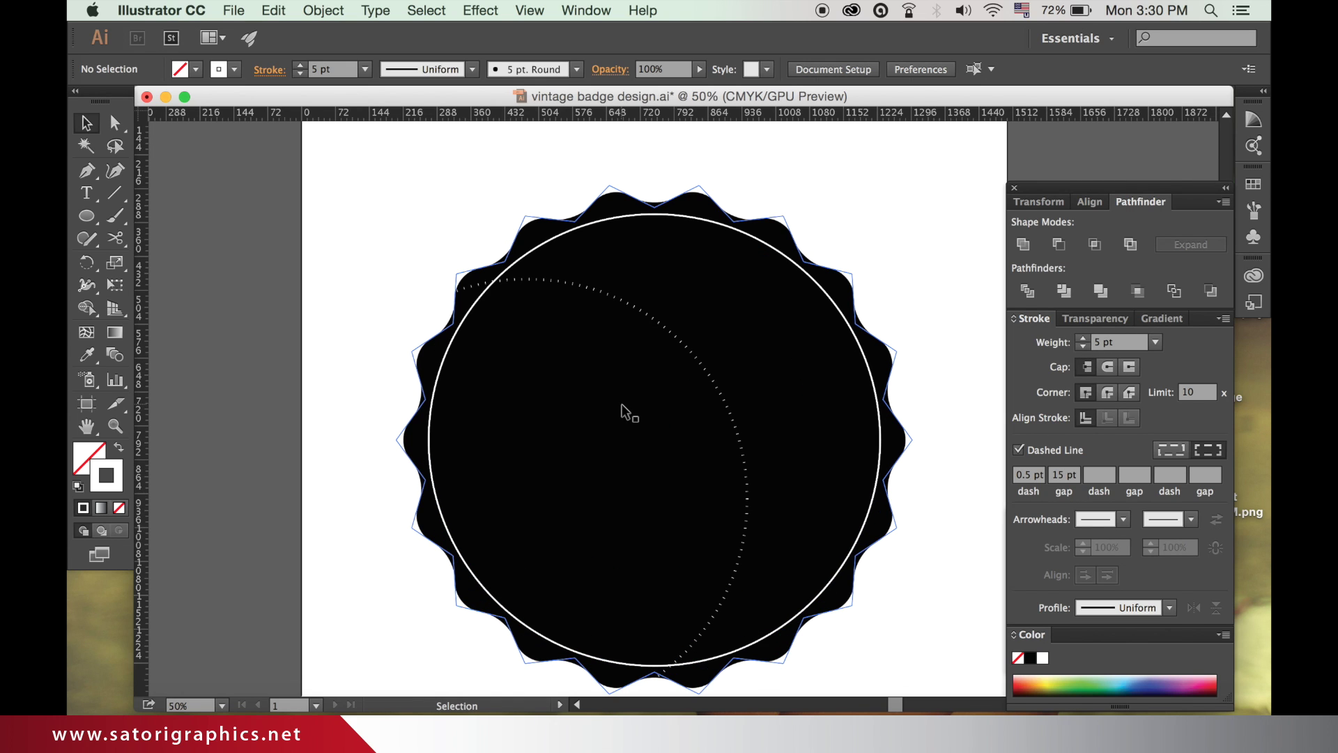
- Set the dash length to 1 with Round Cap and Round Join for round dots
left_click(427, 305)
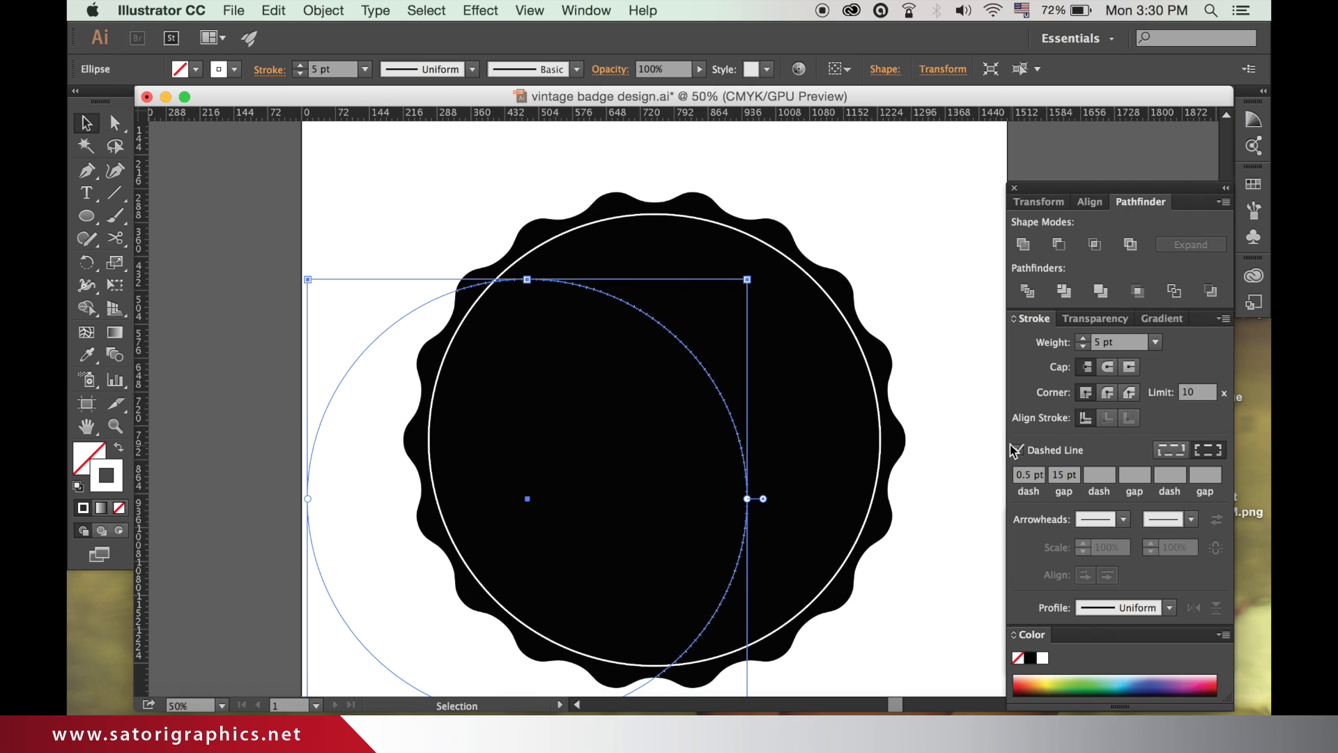
left_click_drag(1040, 477, 999, 477)
type("1")
left_click(1108, 367)
left_click(1108, 392)
- Move the dotted circle over the badge centre
left_click(938, 458)
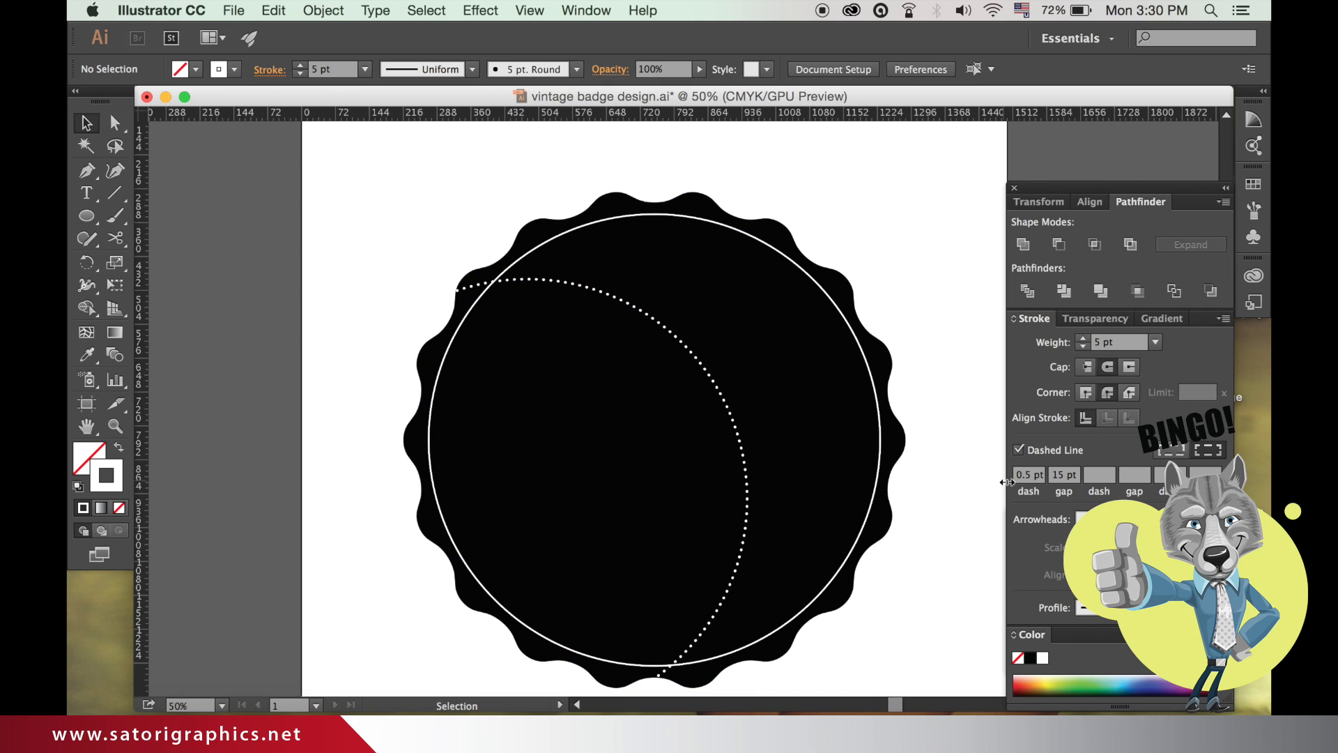
key("ctrl+minus")
left_click_drag(721, 496, 801, 427)
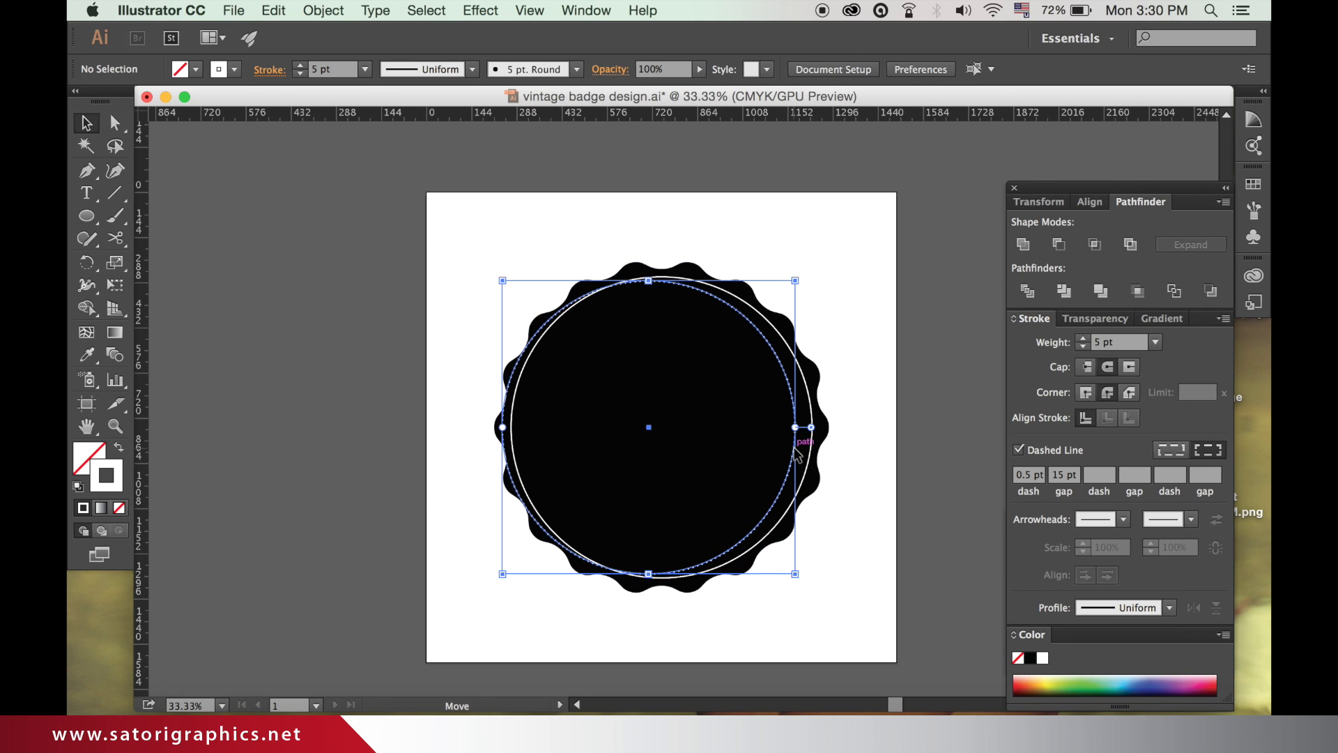
- Select all badge shapes and align them on horizontal and vertical centres
left_click(896, 425)
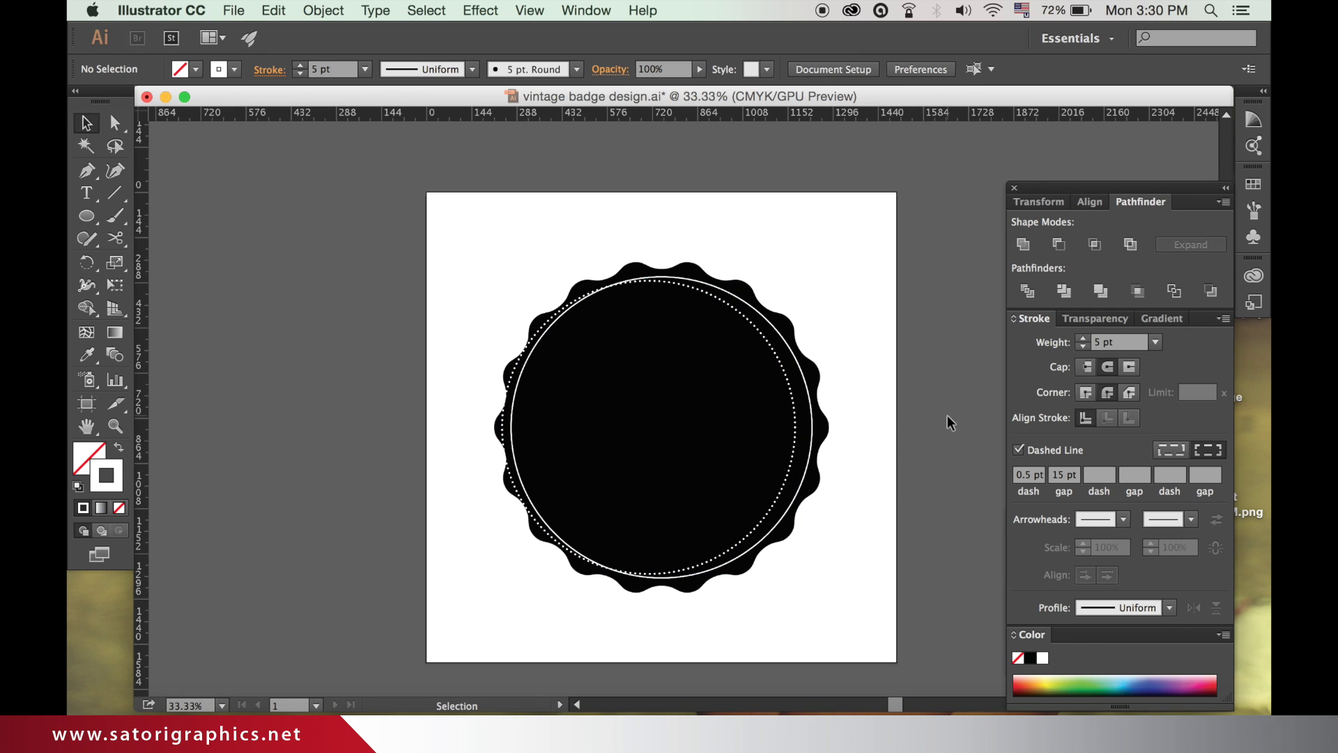
left_click_drag(490, 237, 917, 604)
left_click(579, 7)
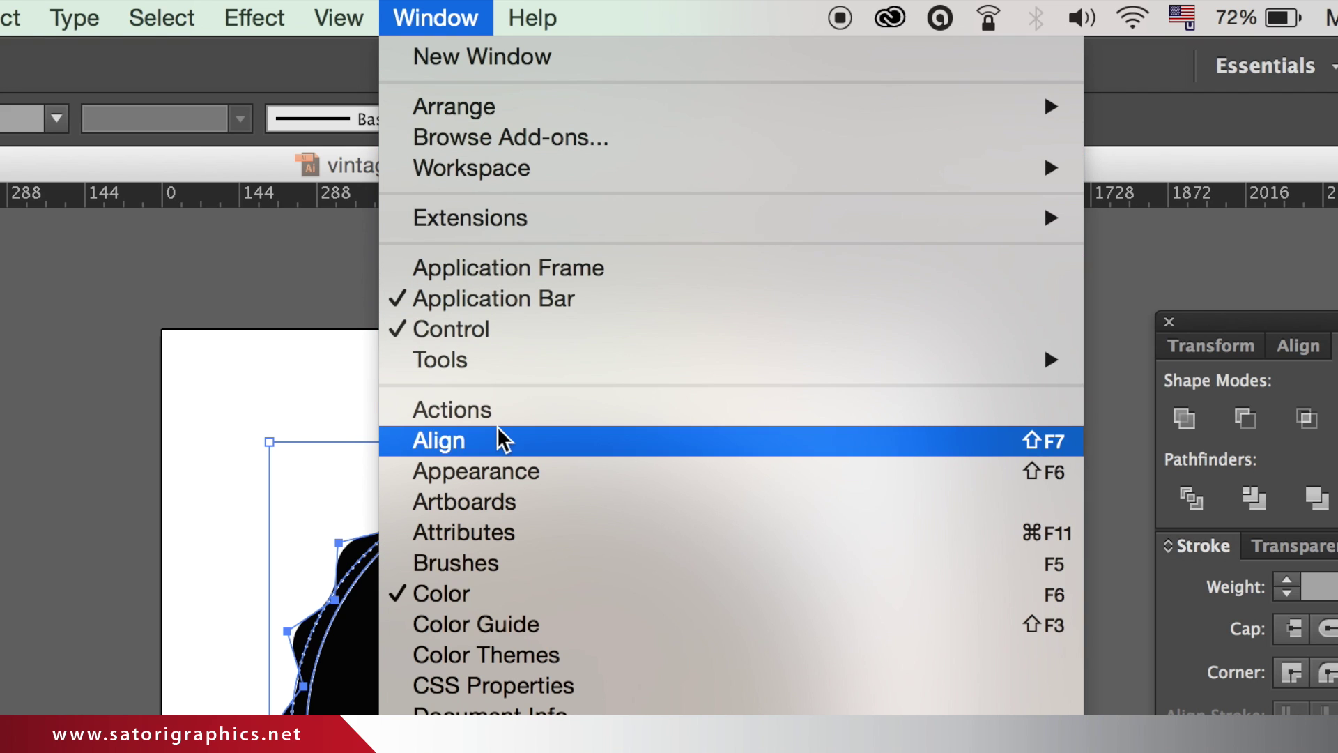
left_click(499, 429)
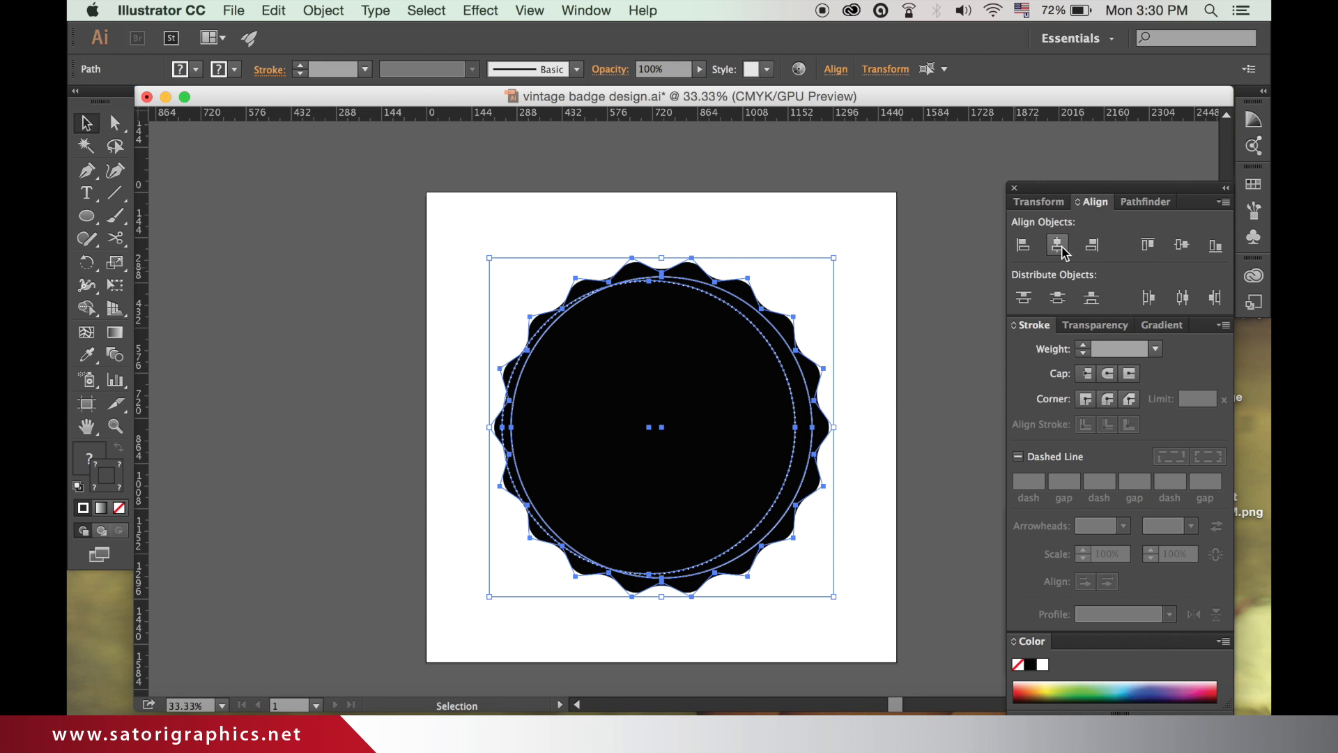
left_click(1058, 246)
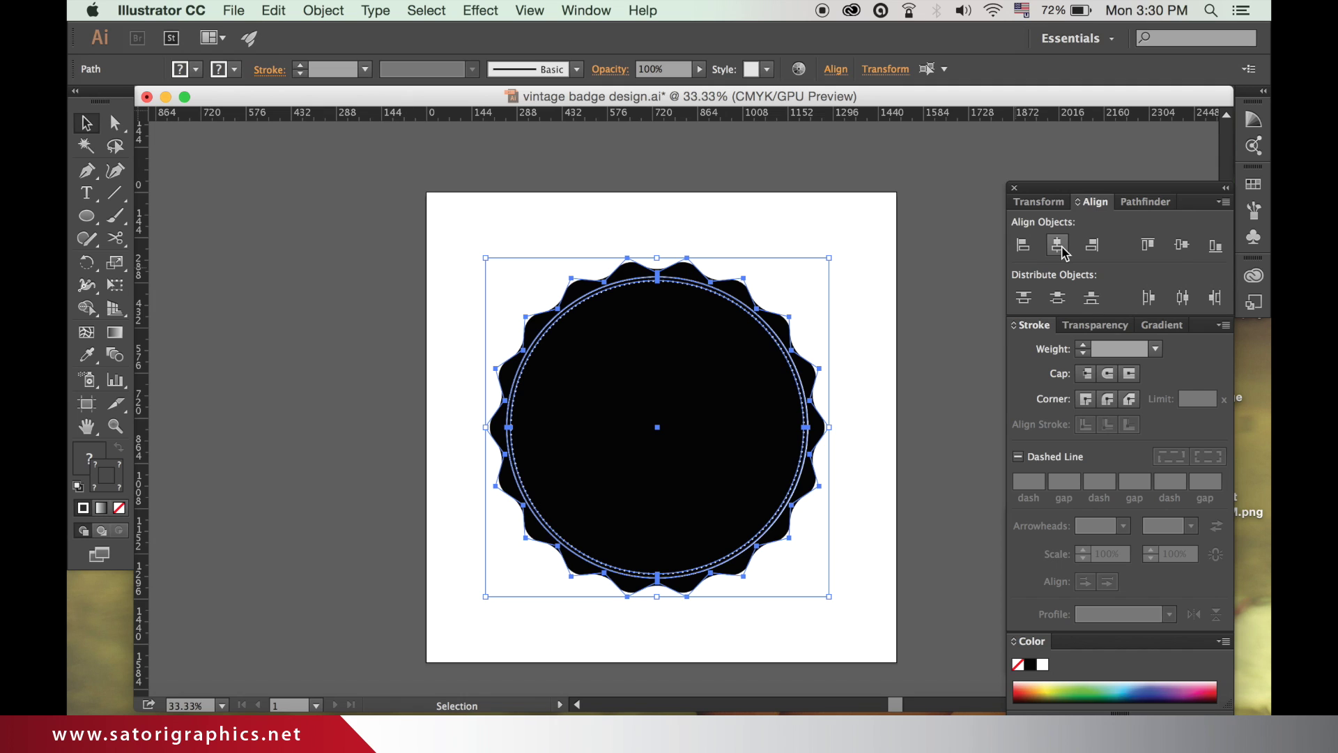
left_click(1181, 246)
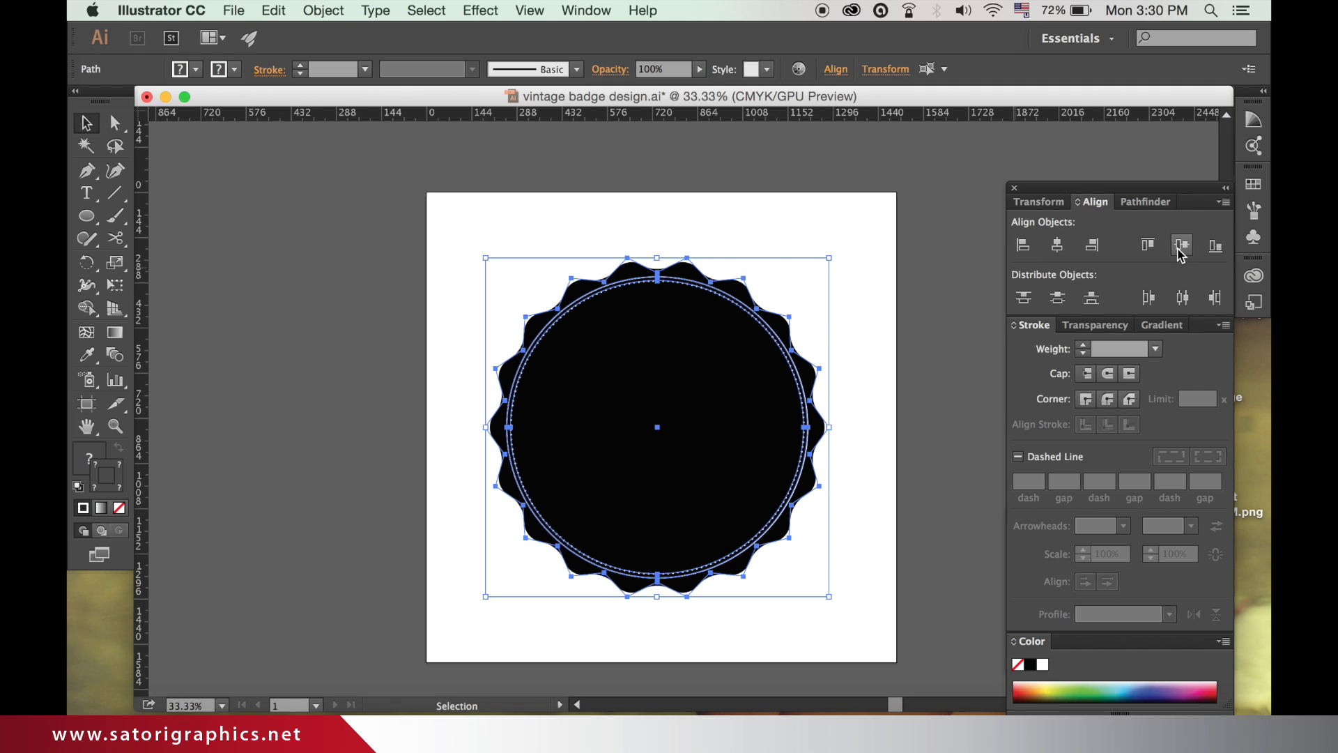
left_click(909, 275)
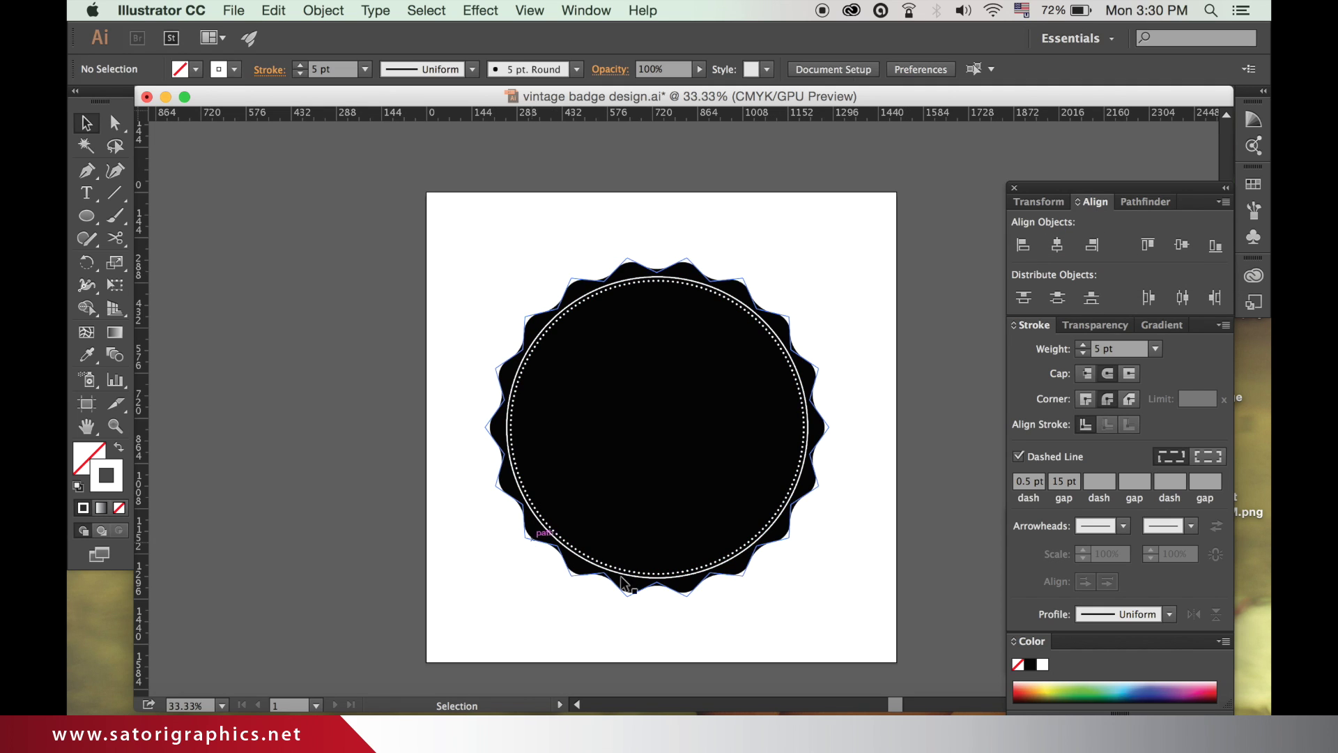
- Scale the dotted ring slightly inward from its centre
left_click(803, 406)
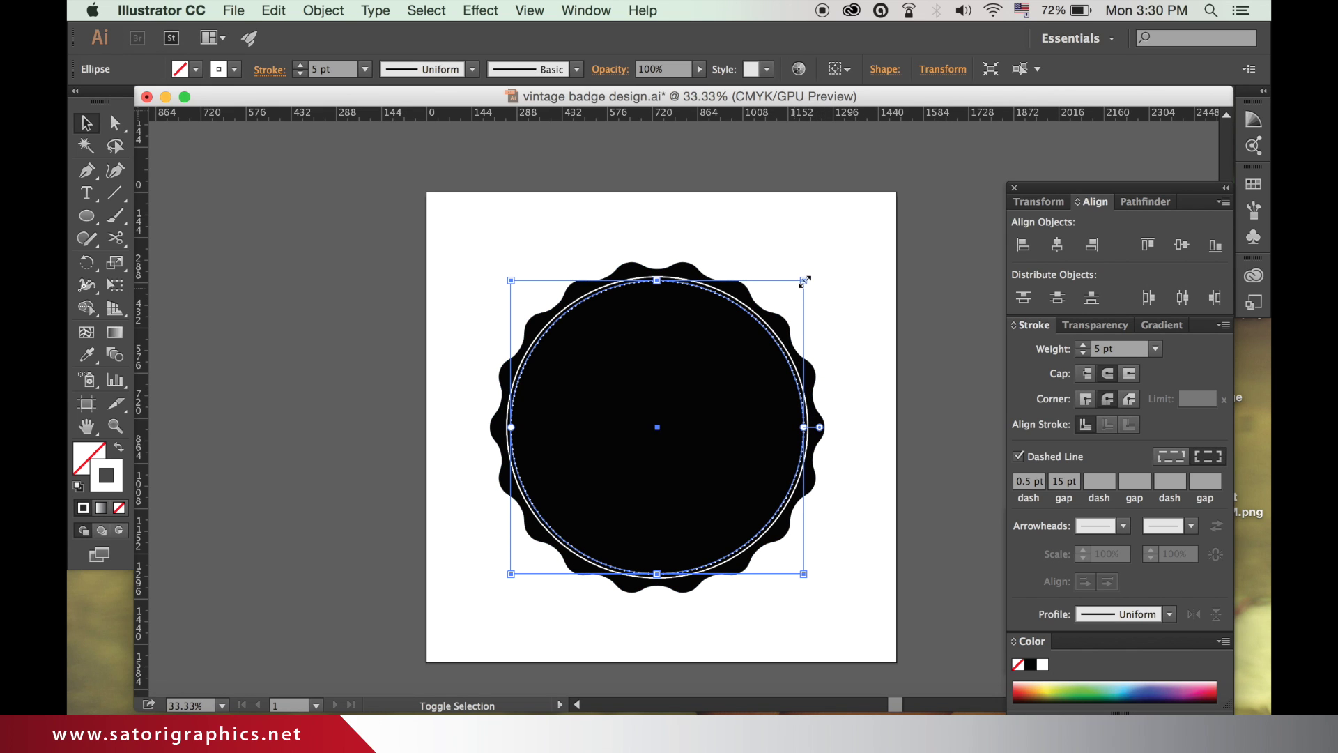
left_click_drag(801, 279, 799, 288)
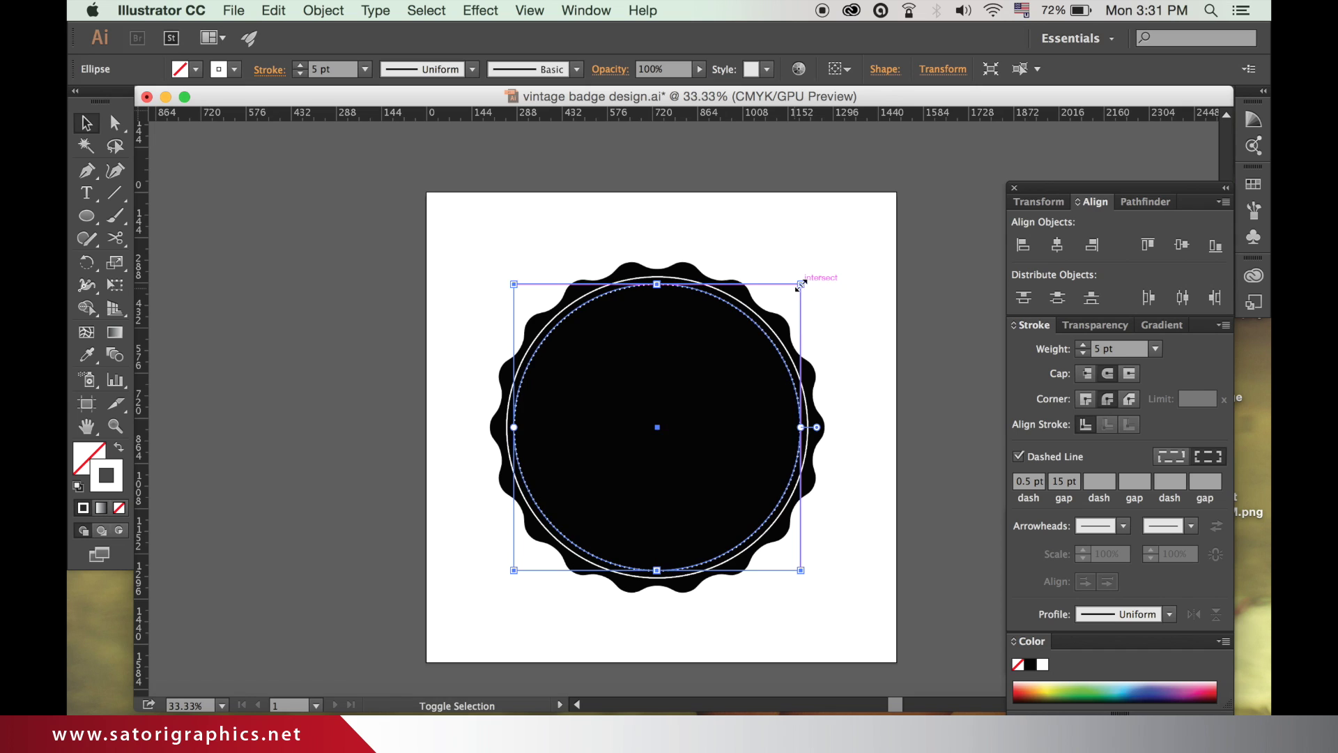
left_click(884, 267)
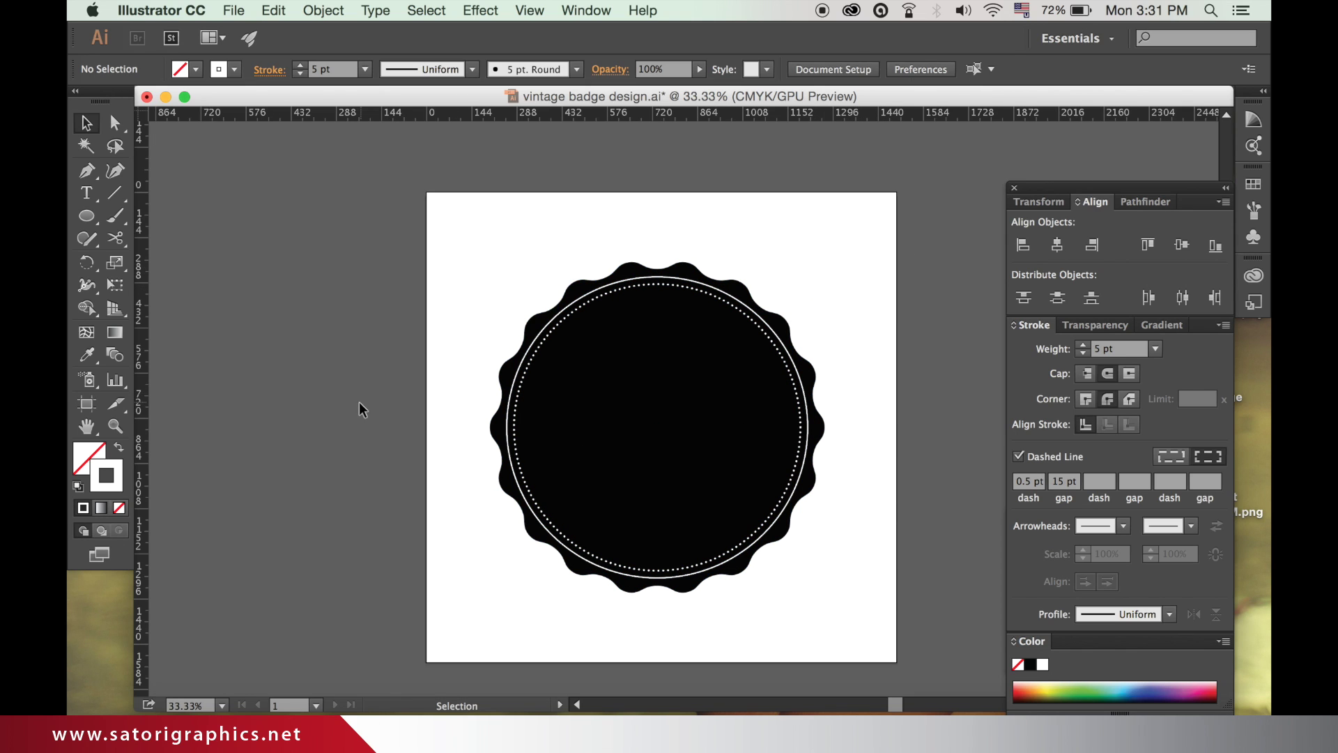
- Add the text 'SatoriGraphics' and bring up the Character panel
left_click(89, 197)
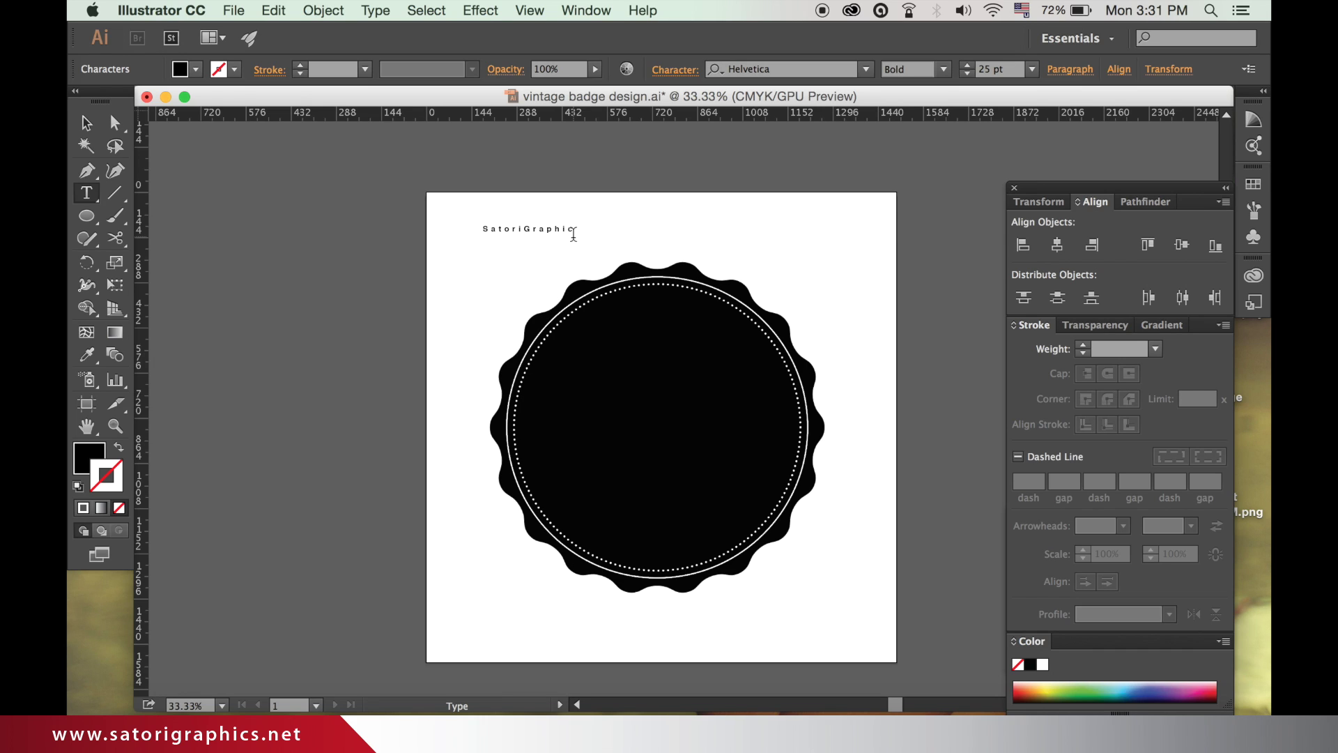
left_click(86, 123)
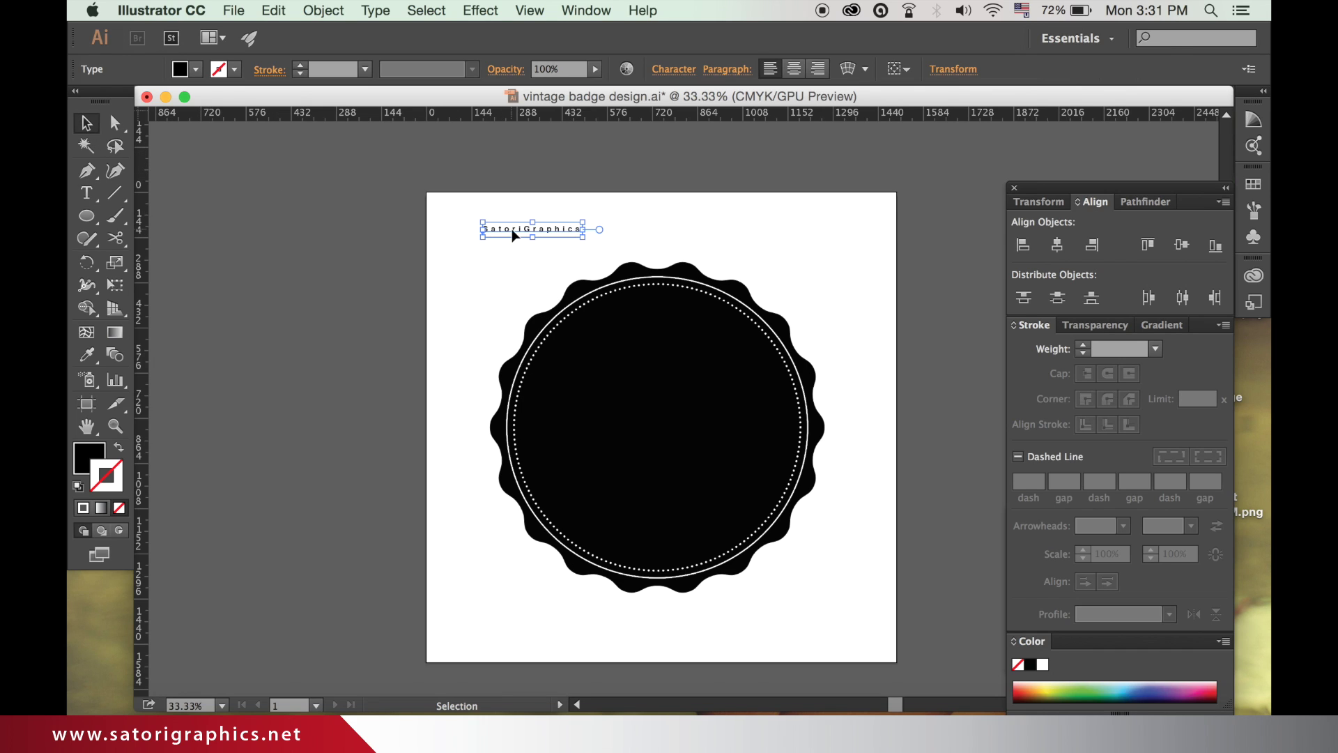
left_click(594, 8)
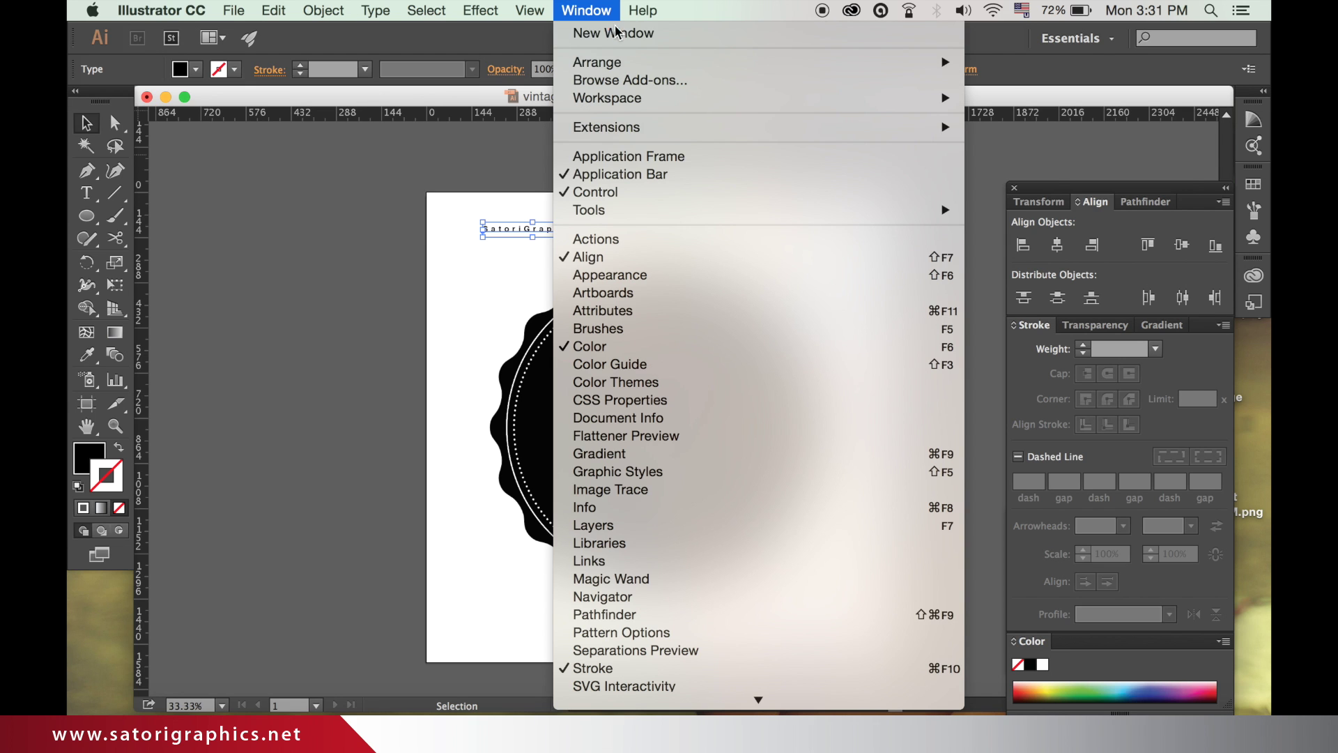
scroll(732, 627, "down", 5)
mouse_move(731, 616)
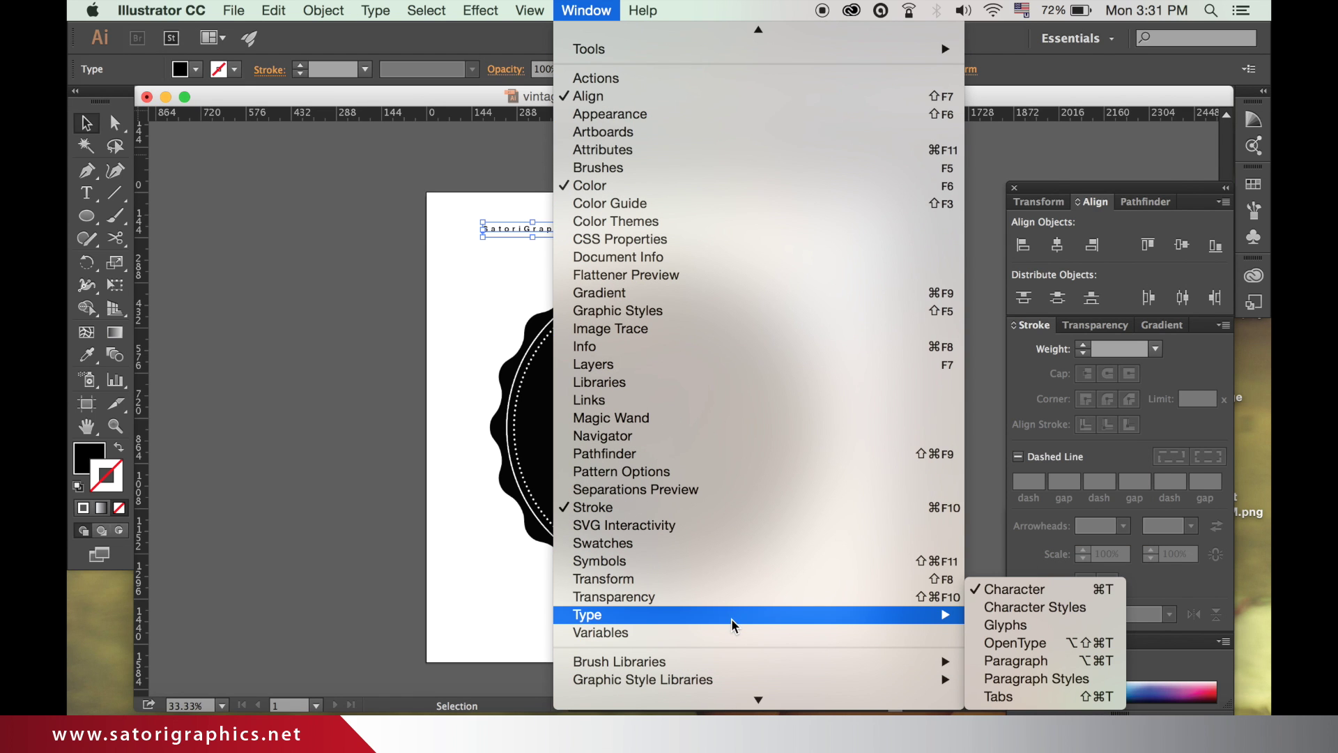
left_click(1043, 588)
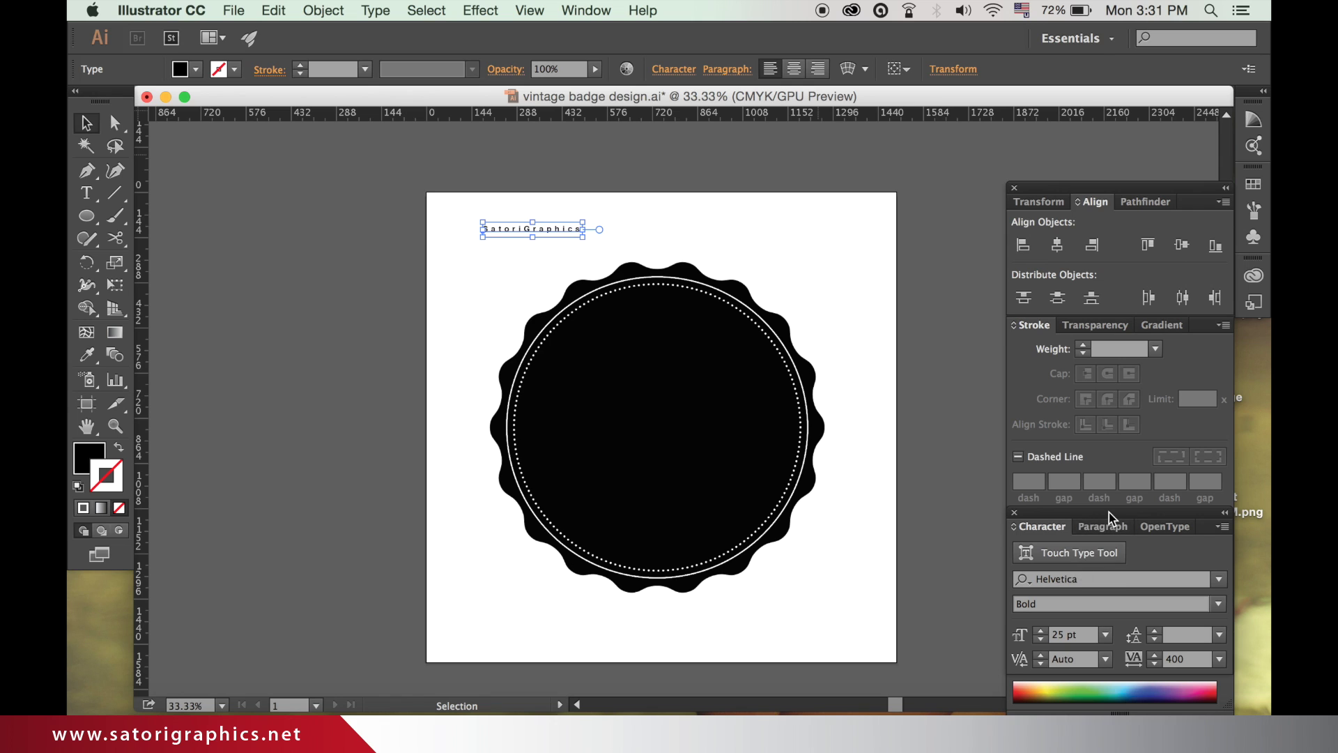
- Set the text in Mochary with tracking 5, then enlarge it above the badge
left_click(1218, 580)
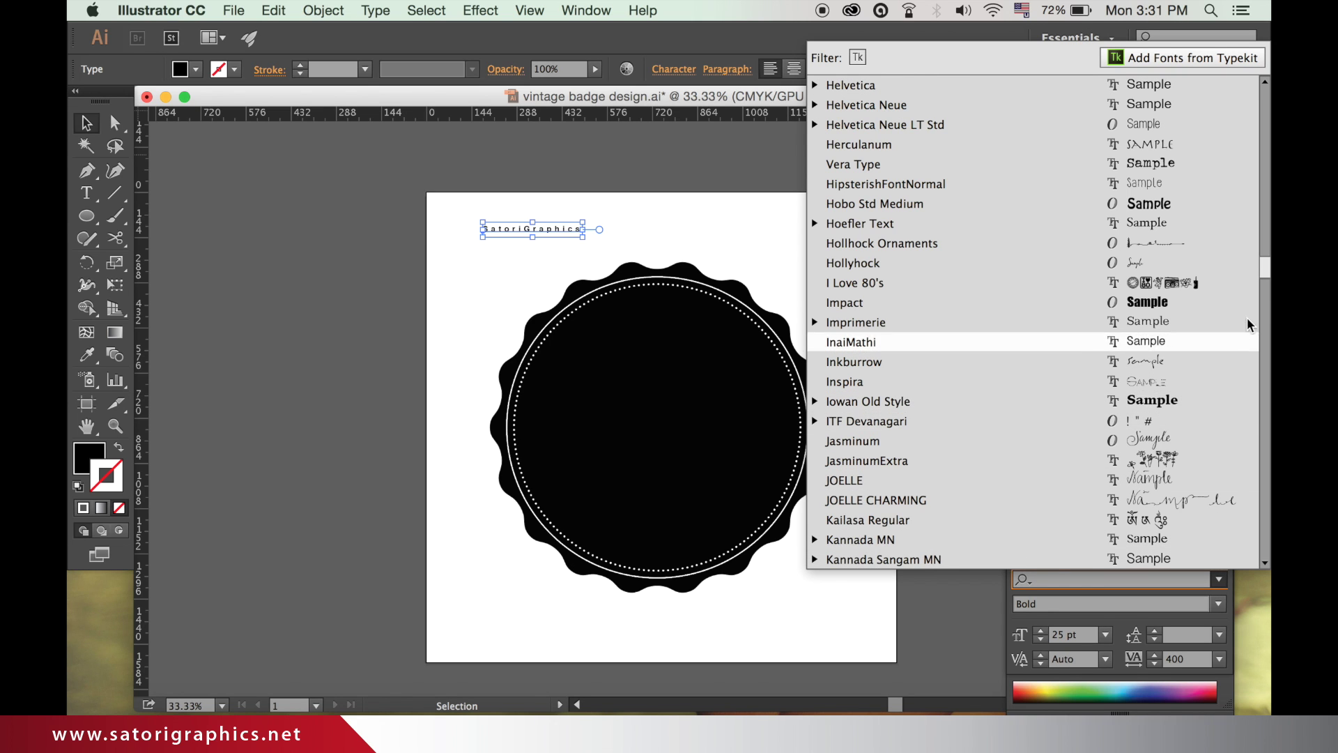
left_click_drag(1265, 268, 1265, 314)
left_click(920, 495)
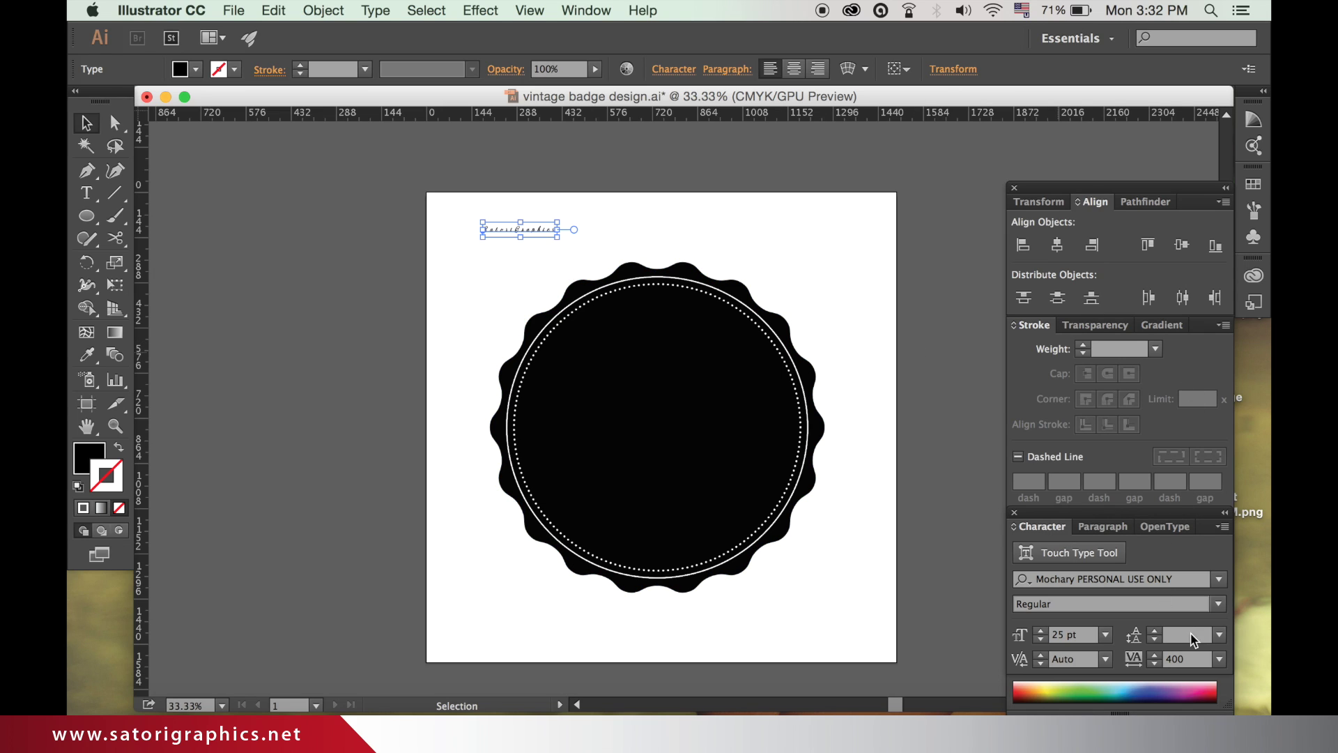
left_click(1220, 659)
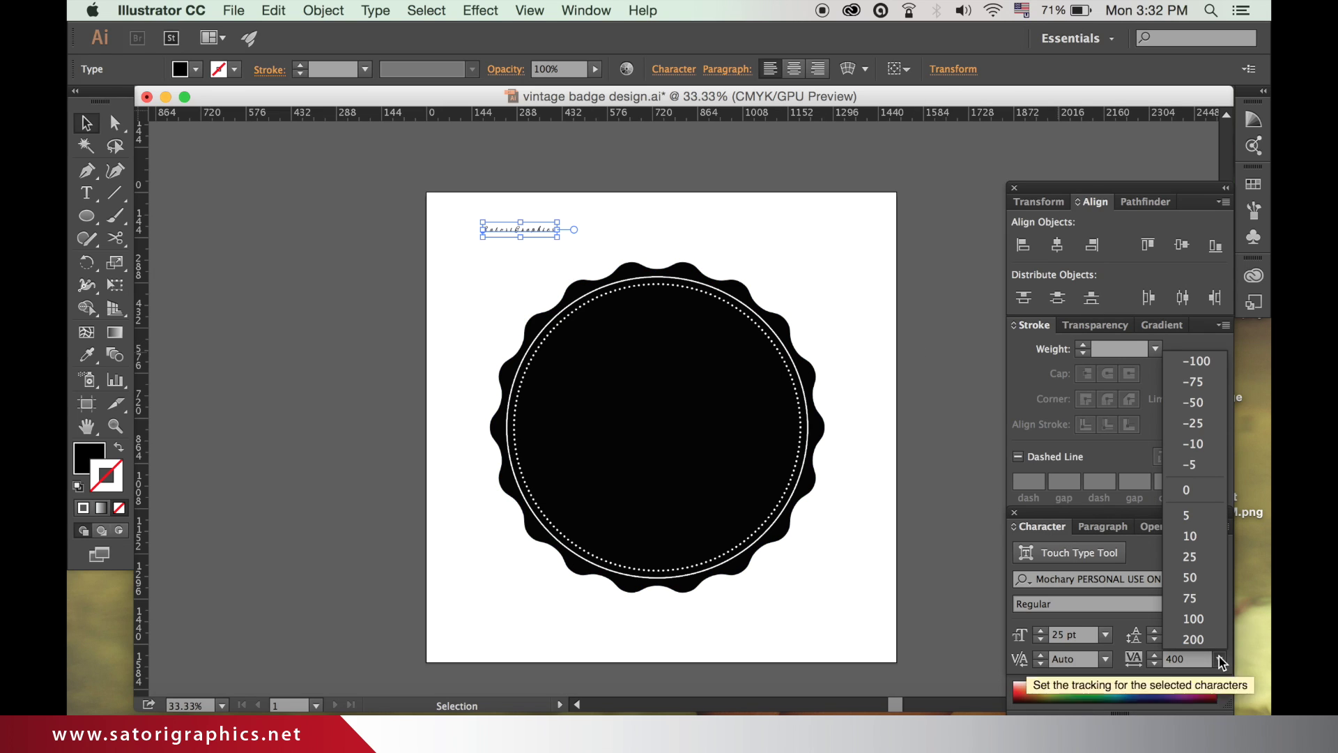
left_click(1200, 515)
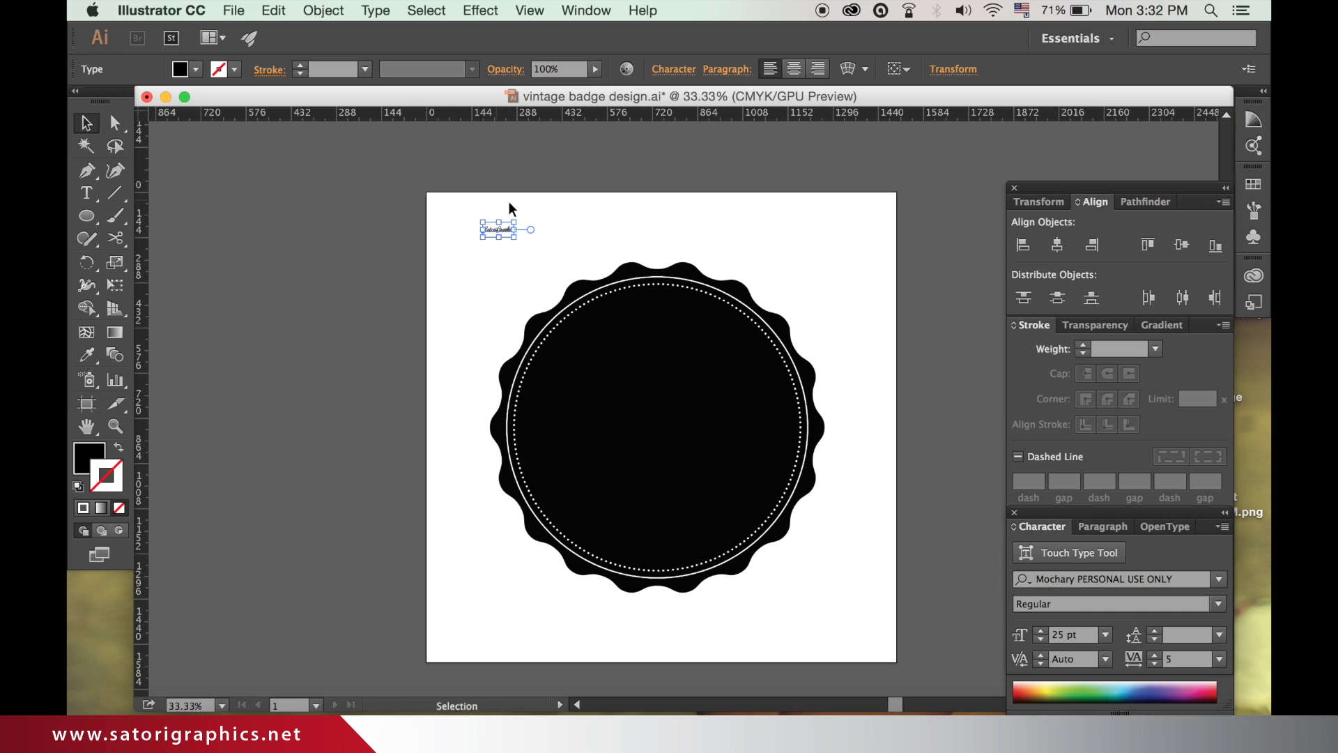
mouse_move(516, 220)
left_mouse_down()
mouse_move(791, 179)
mouse_move(620, 186)
mouse_move(857, 128)
mouse_move(775, 141)
left_mouse_up()
left_click_drag(486, 184, 517, 206)
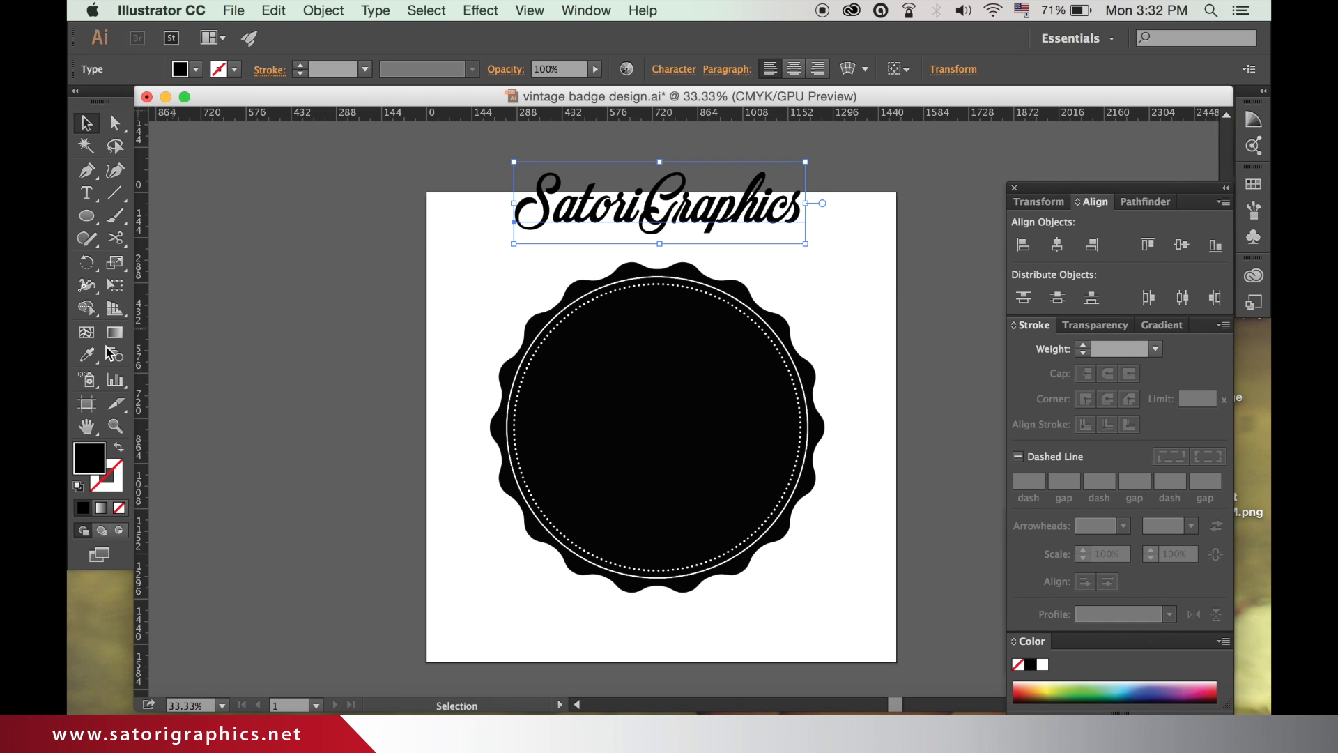
- Make the SatoriGraphics text white by sampling the artboard with the Eyedropper
left_click(87, 354)
left_click(451, 273)
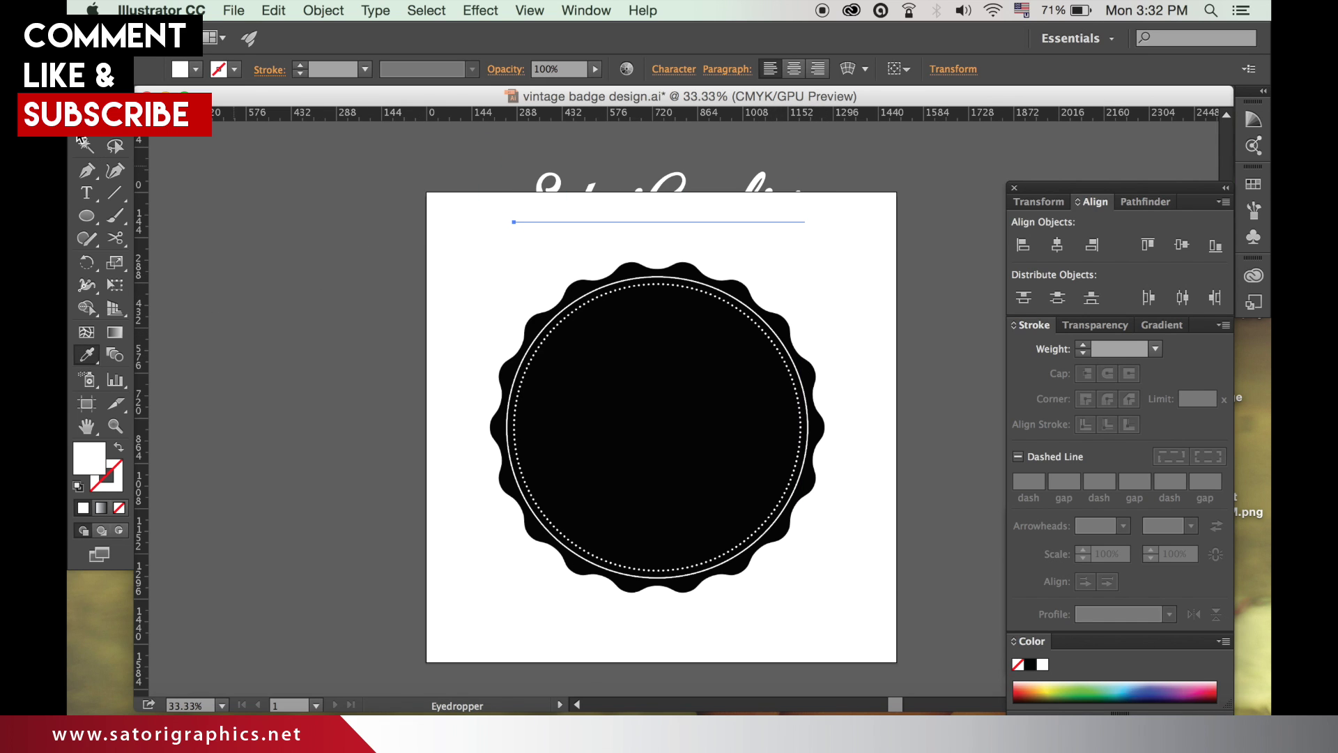
key("v")
- Centre the text across the badge, shrink it slightly, and set white-outline ellipse drawing
left_click_drag(659, 202, 664, 412)
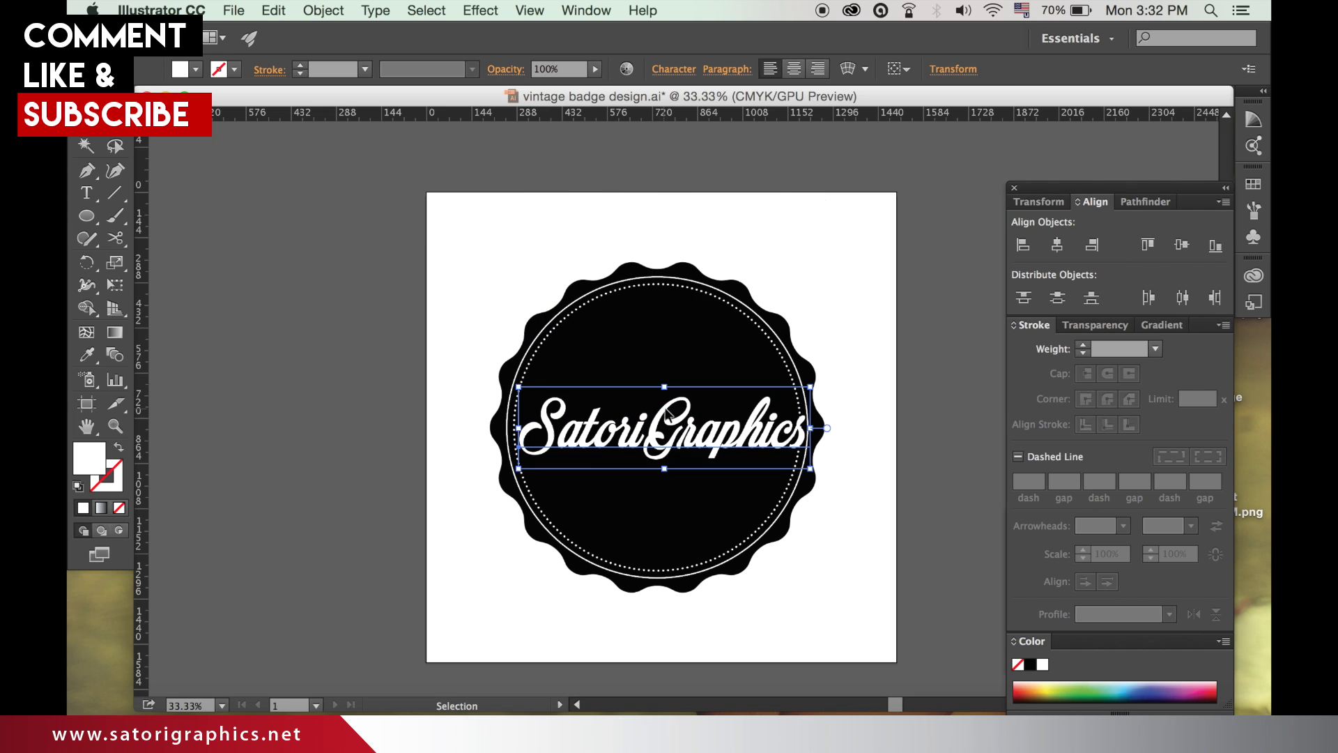
left_click_drag(818, 383, 794, 392)
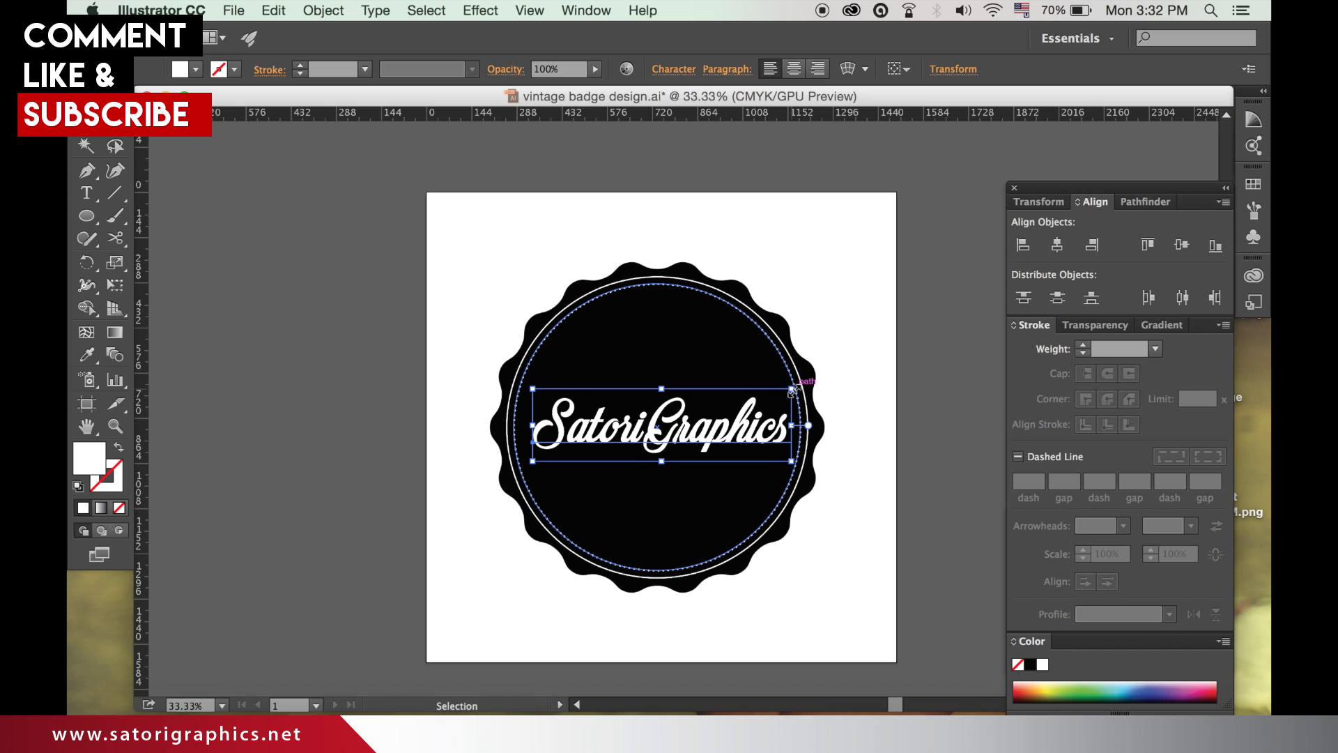
left_click(395, 385)
key("l")
key("shift+x")
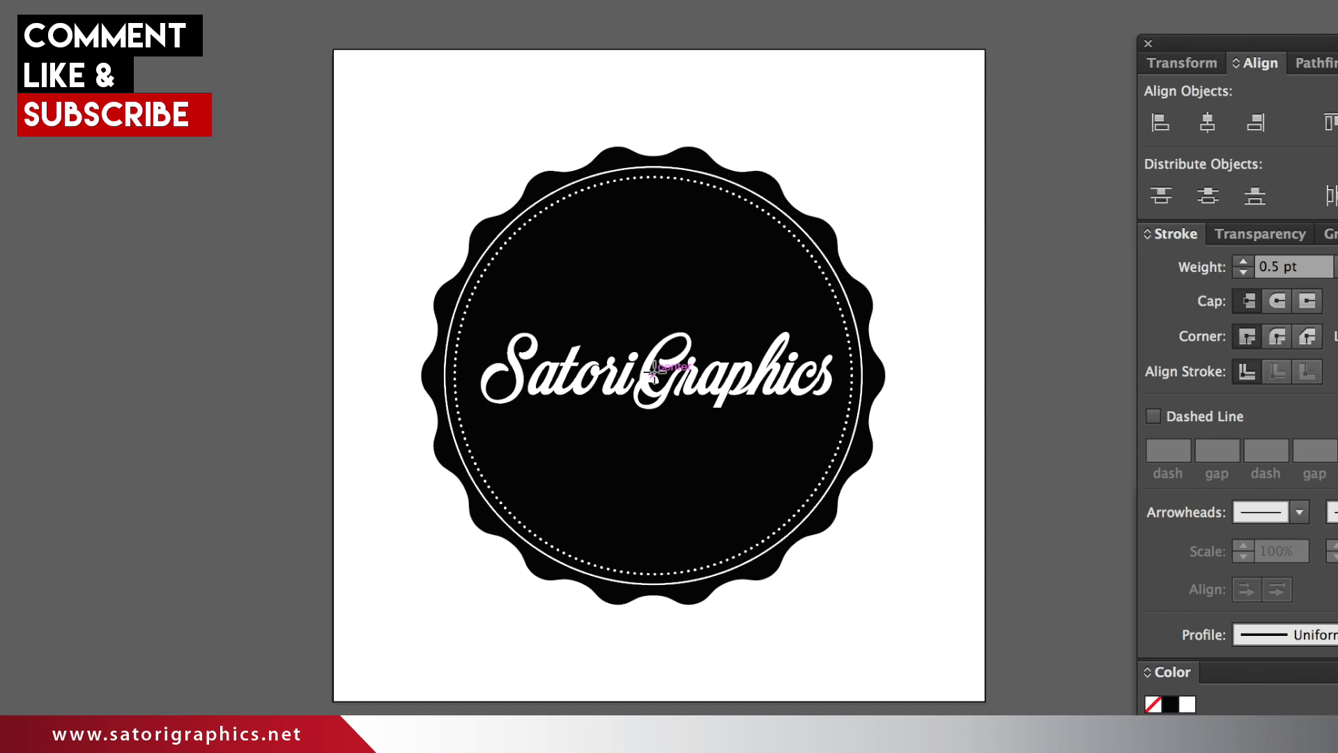
- Draw a 747.26 px circle from the badge centre and cut it at its left and right points
left_click_drag(653, 374, 822, 463)
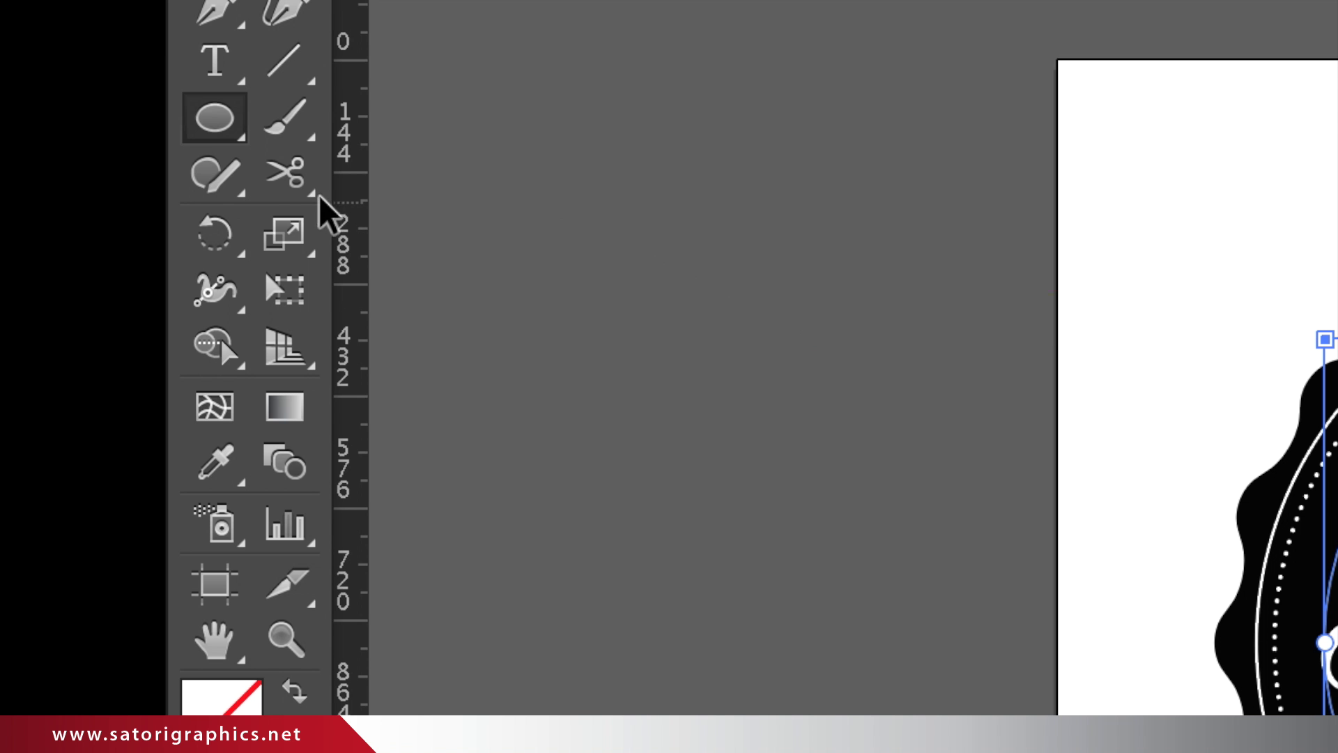
left_click(293, 180)
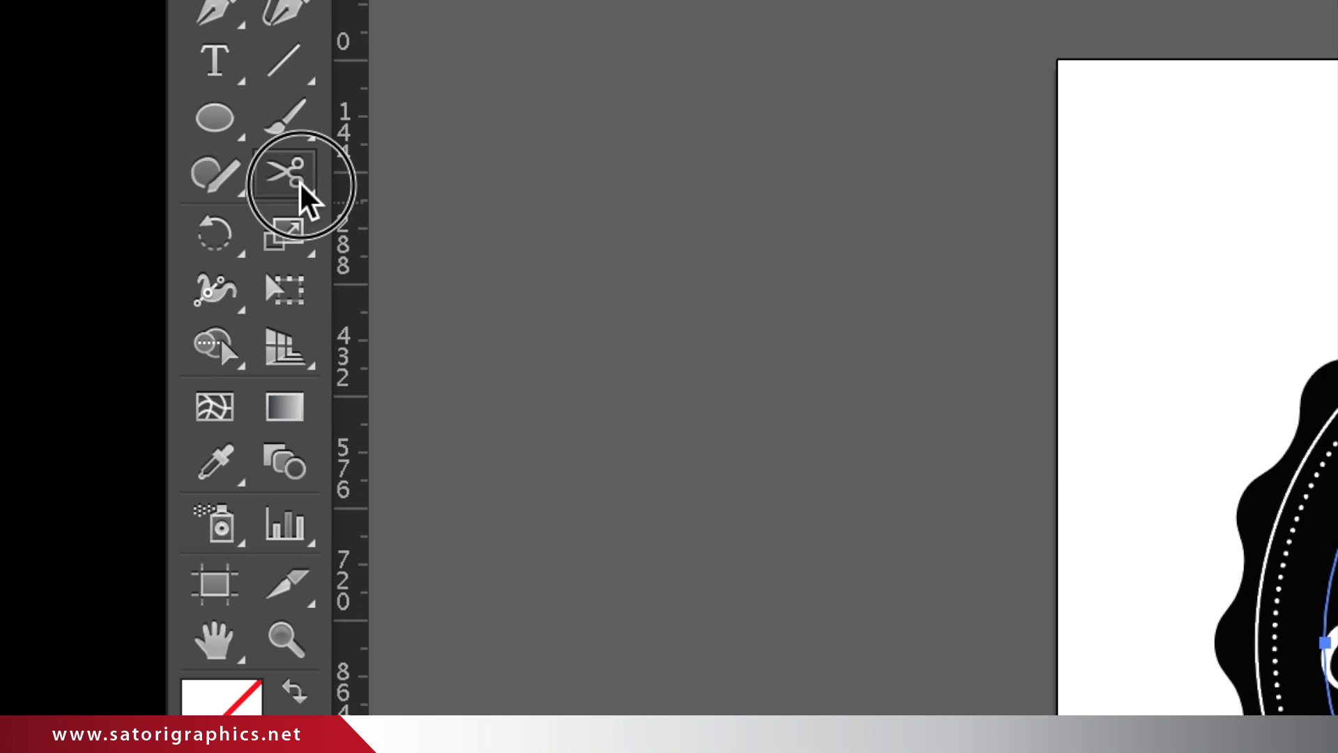
key("shift+e")
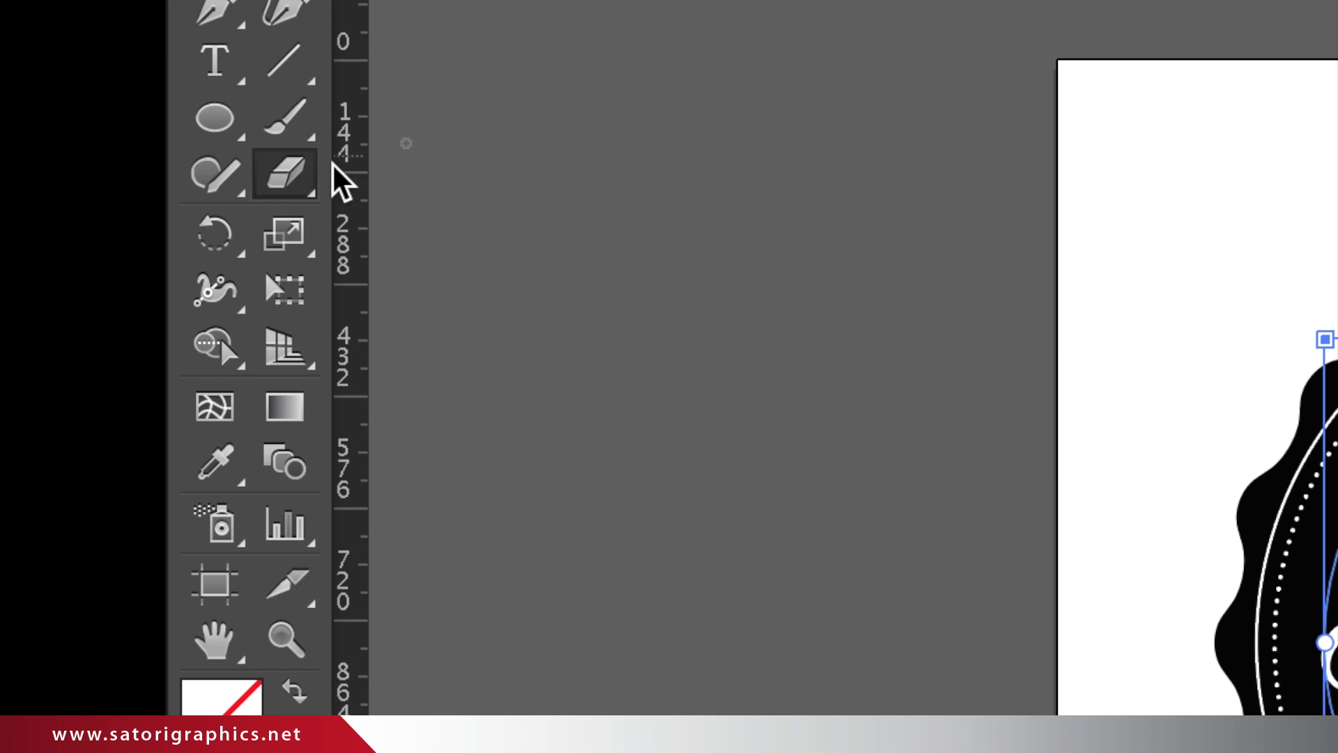
left_click(309, 186)
left_click(309, 185)
left_click(389, 229)
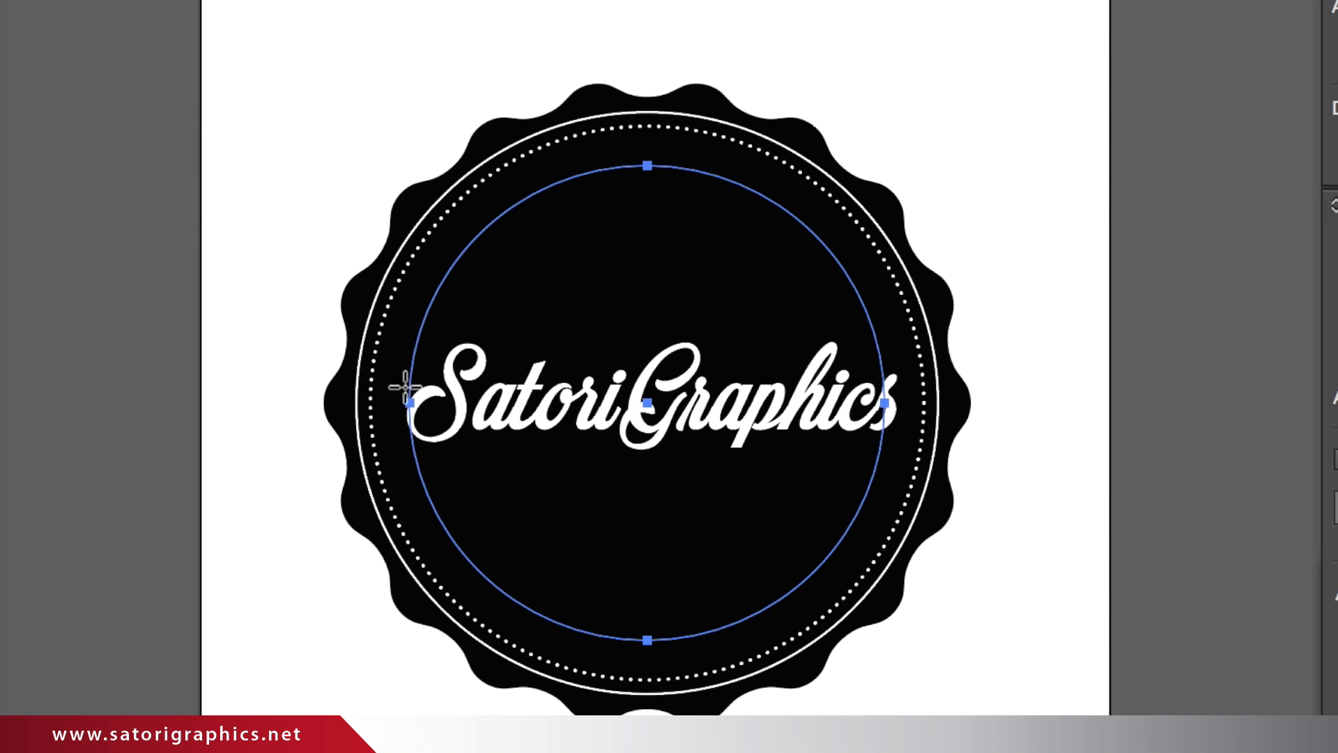
left_click(410, 403)
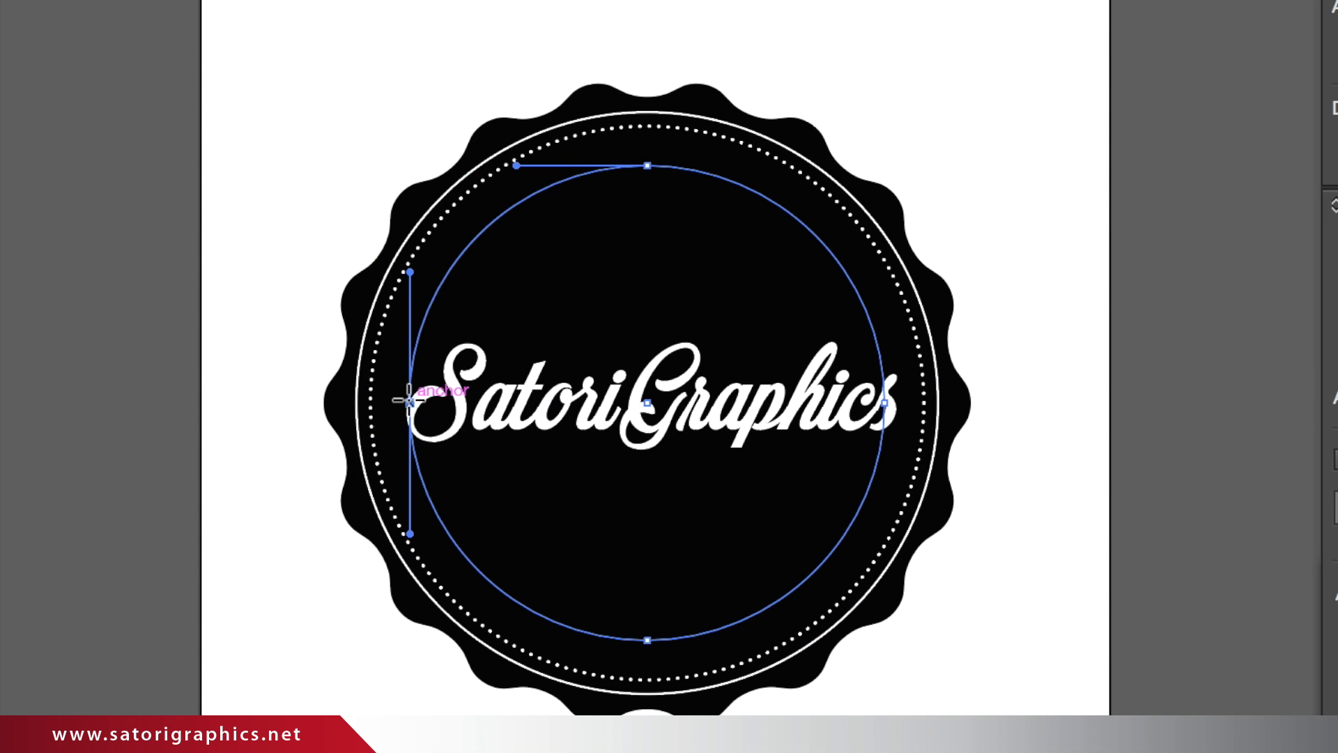
left_click(885, 403)
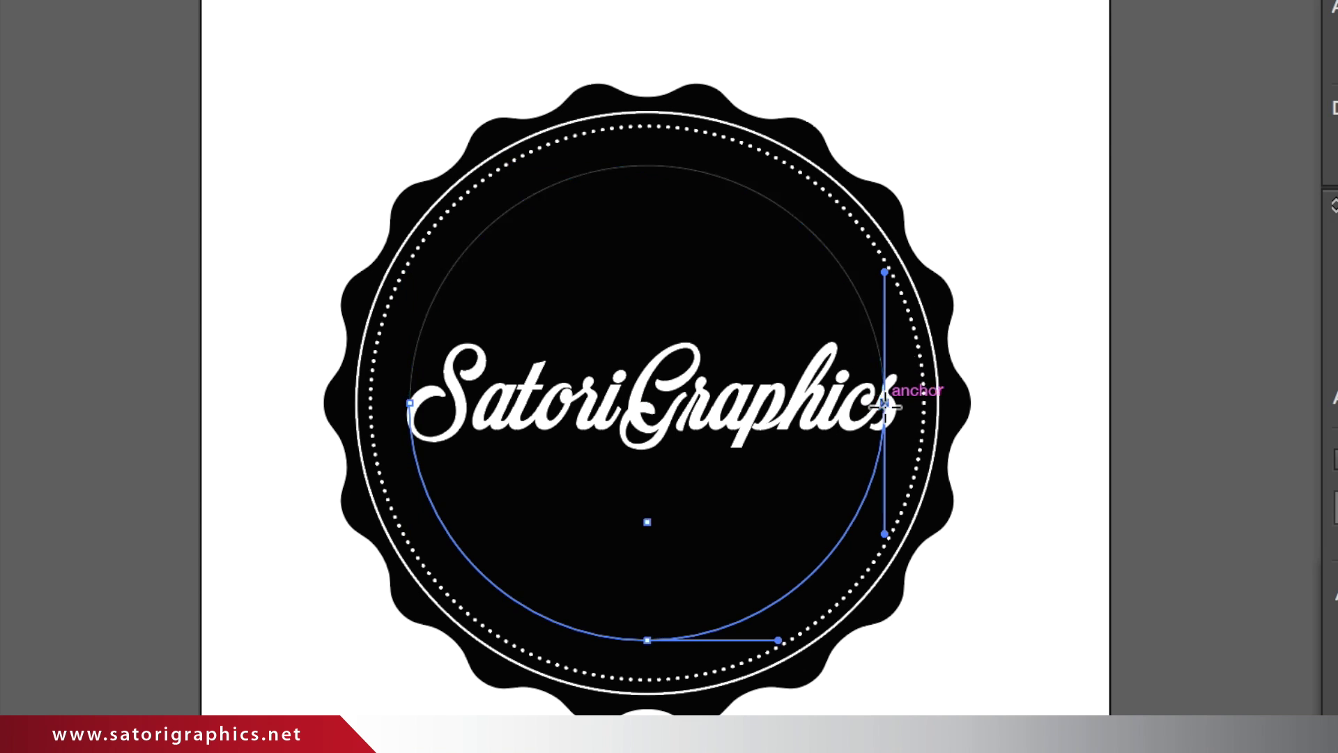
- Type text along the top arc of the cut circle with Type on a Path
left_click(278, 206)
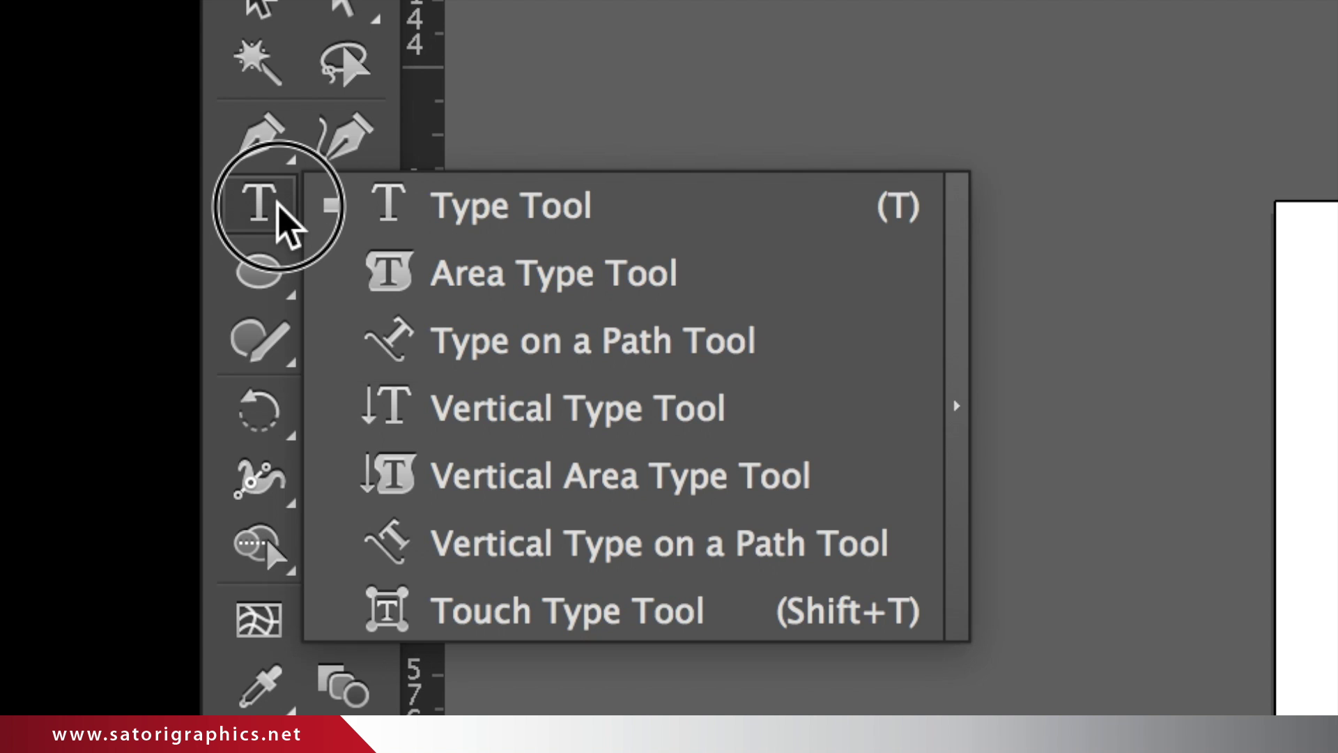
left_click_drag(286, 223, 403, 339)
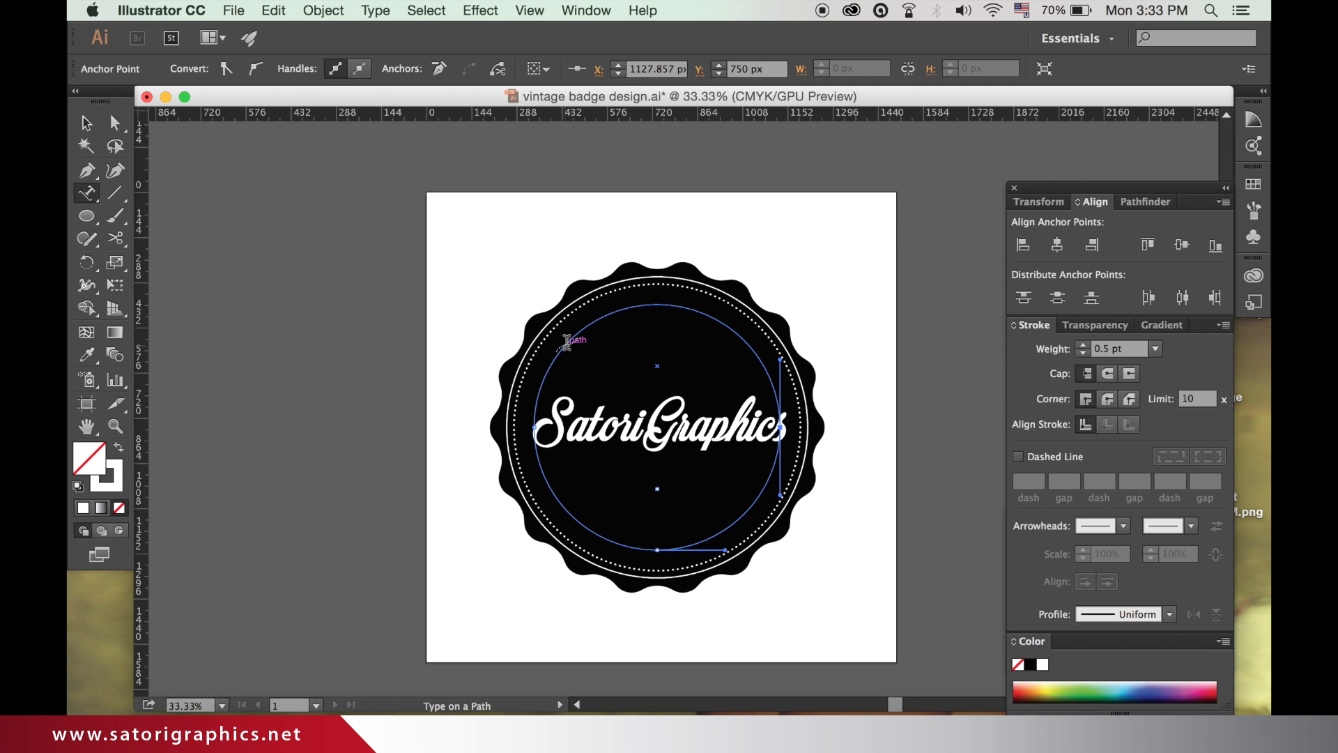
left_click(567, 345)
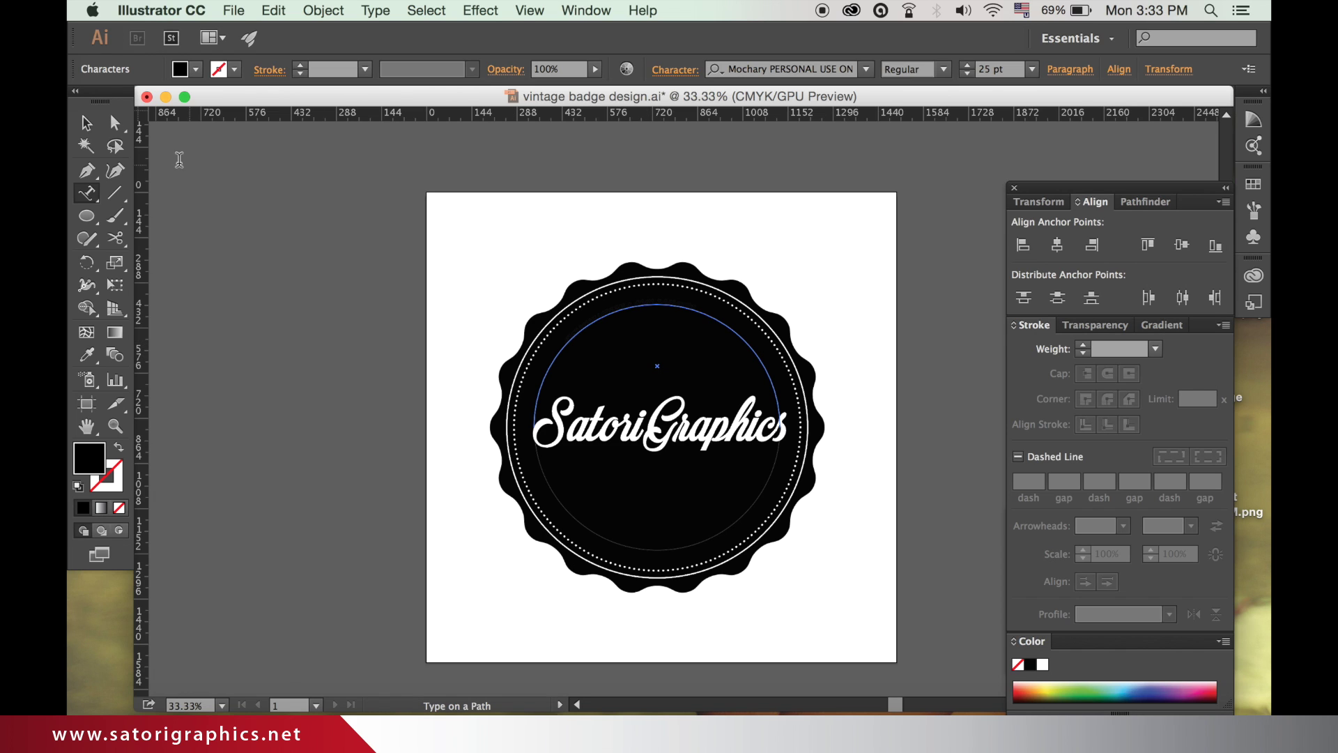
key("Escape")
- Recolour the curved text white by sampling the white logo lettering
left_click(87, 354)
left_click(476, 232)
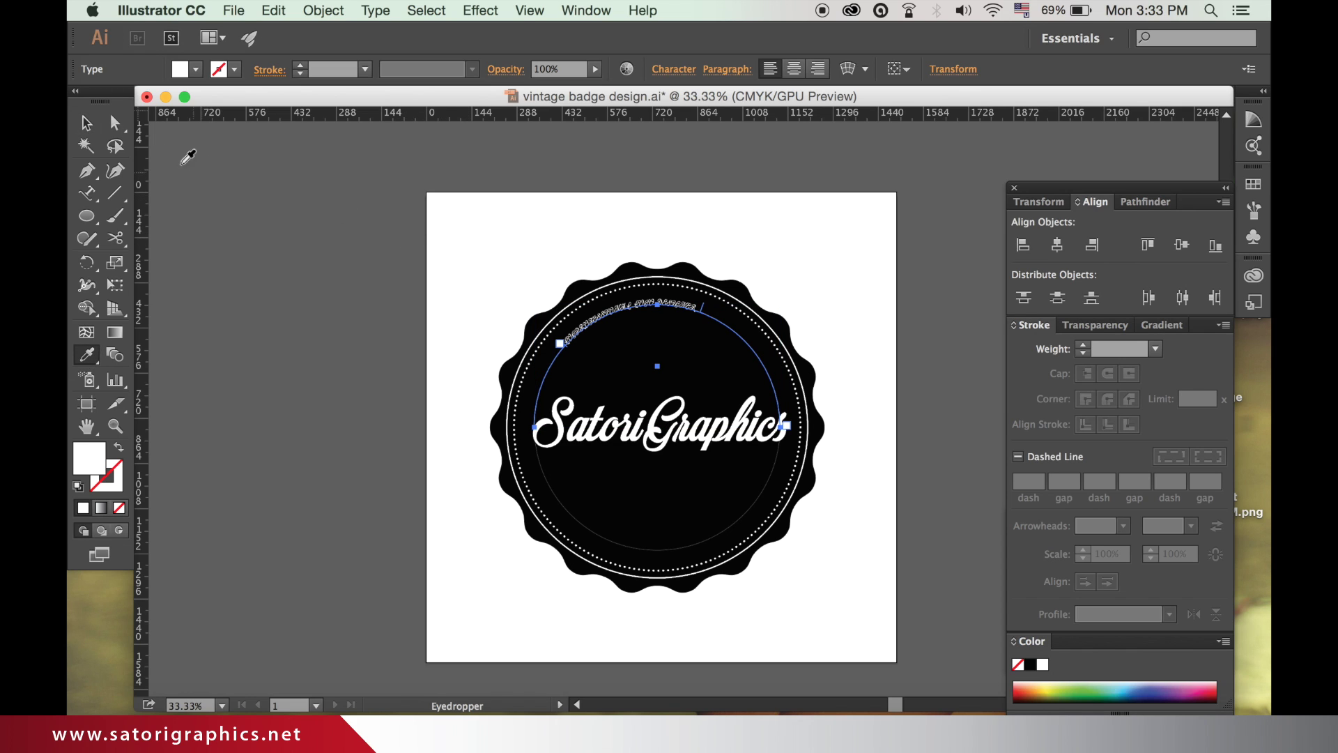
key("v")
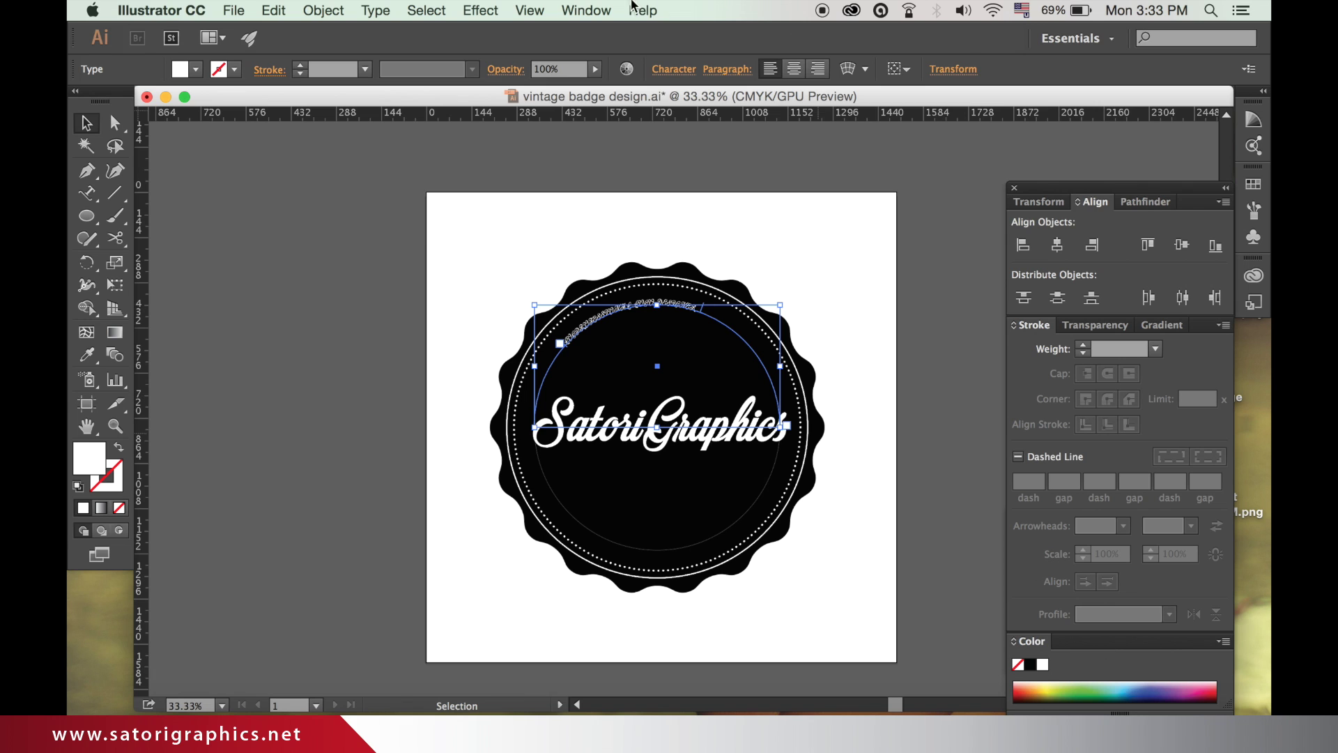
left_click(587, 10)
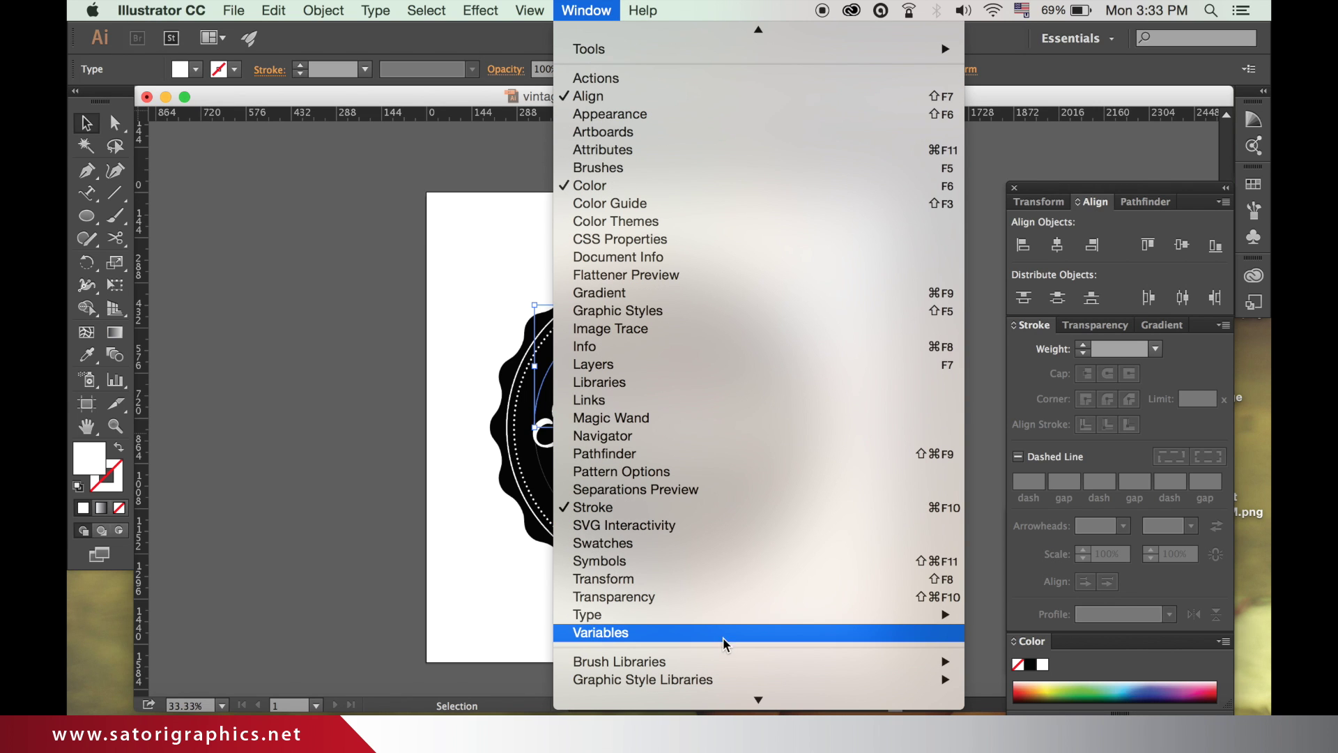
- Float the Character panel beside the badge and set the curved text to Helvetica Bold
mouse_move(722, 619)
left_click(1004, 591)
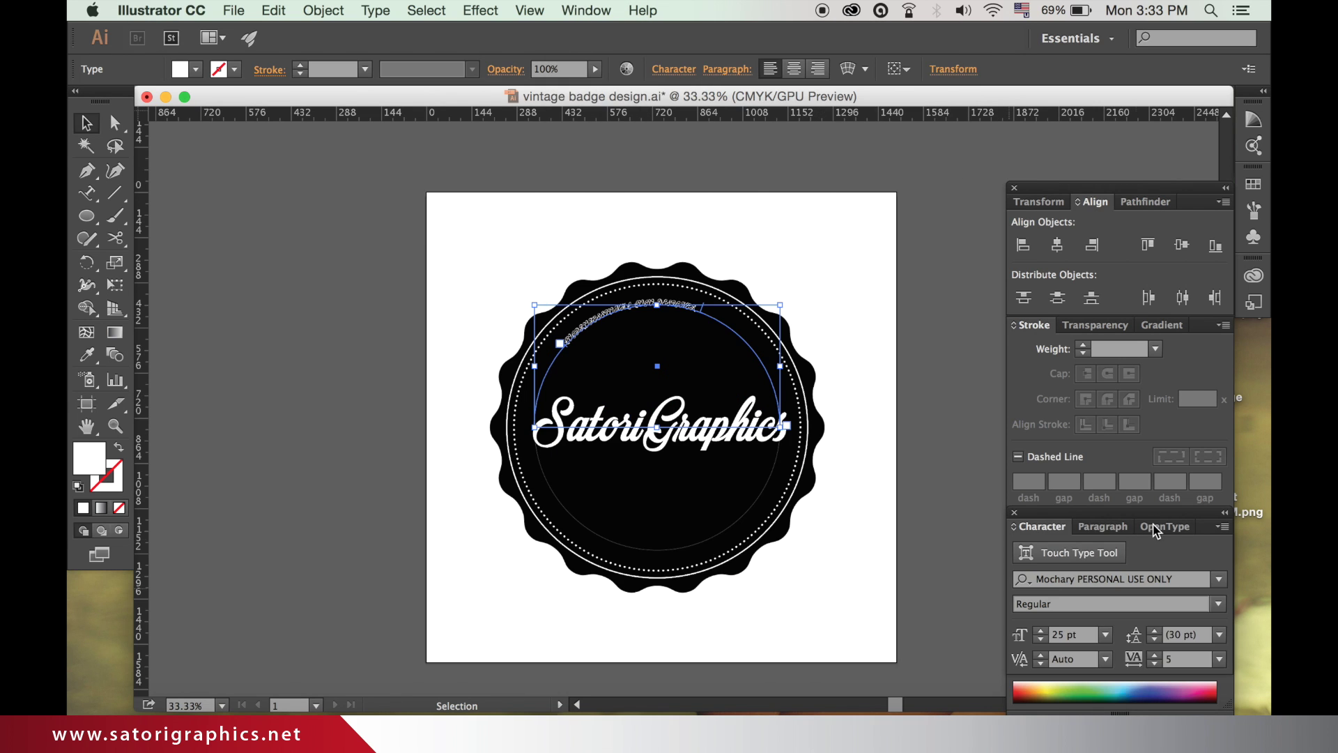
left_click_drag(1117, 519, 275, 431)
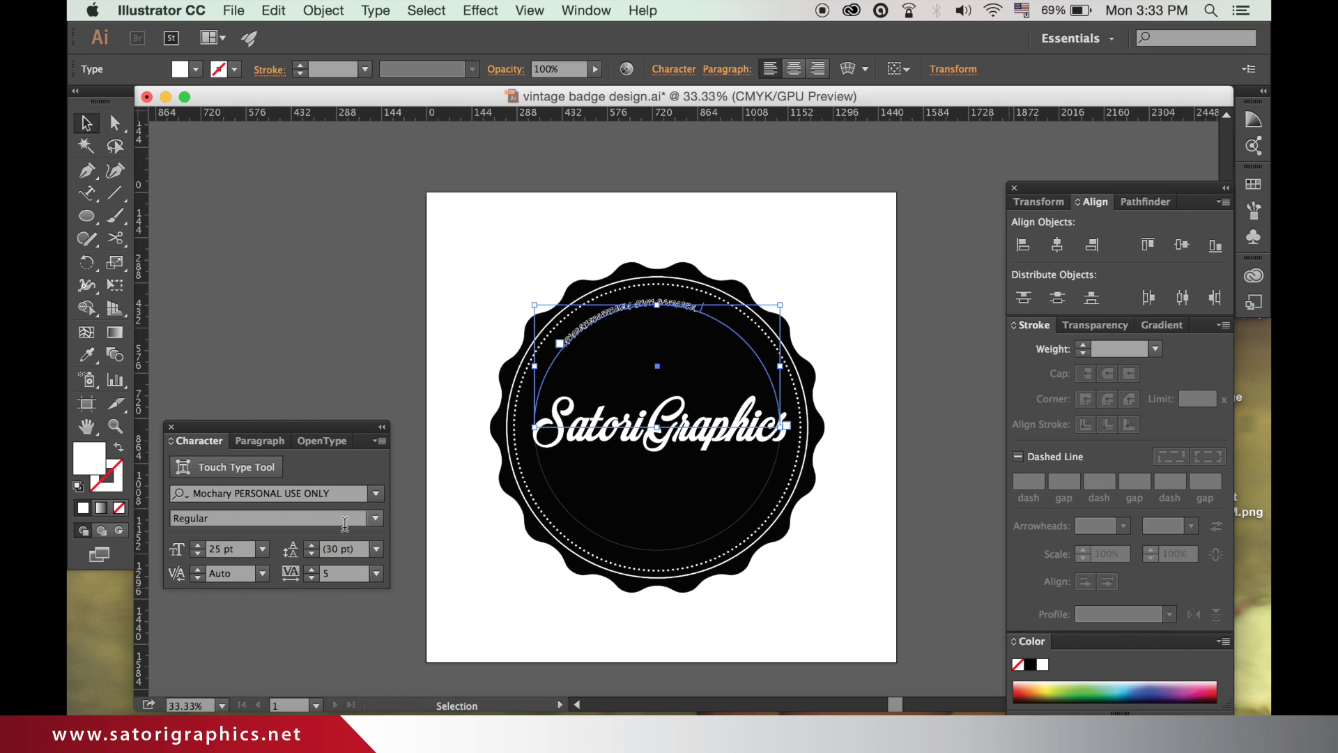
left_click(376, 493)
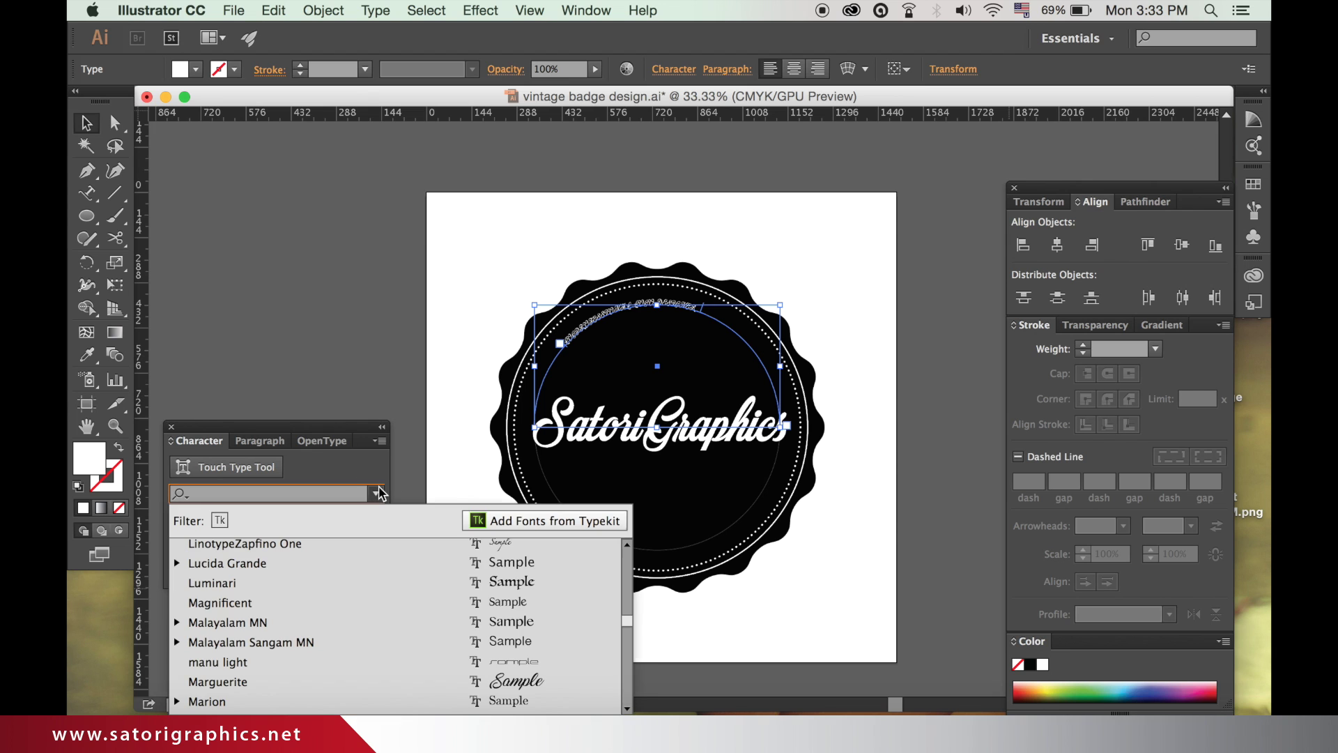
mouse_move(625, 623)
left_mouse_down()
mouse_move(618, 587)
mouse_move(622, 612)
left_mouse_up()
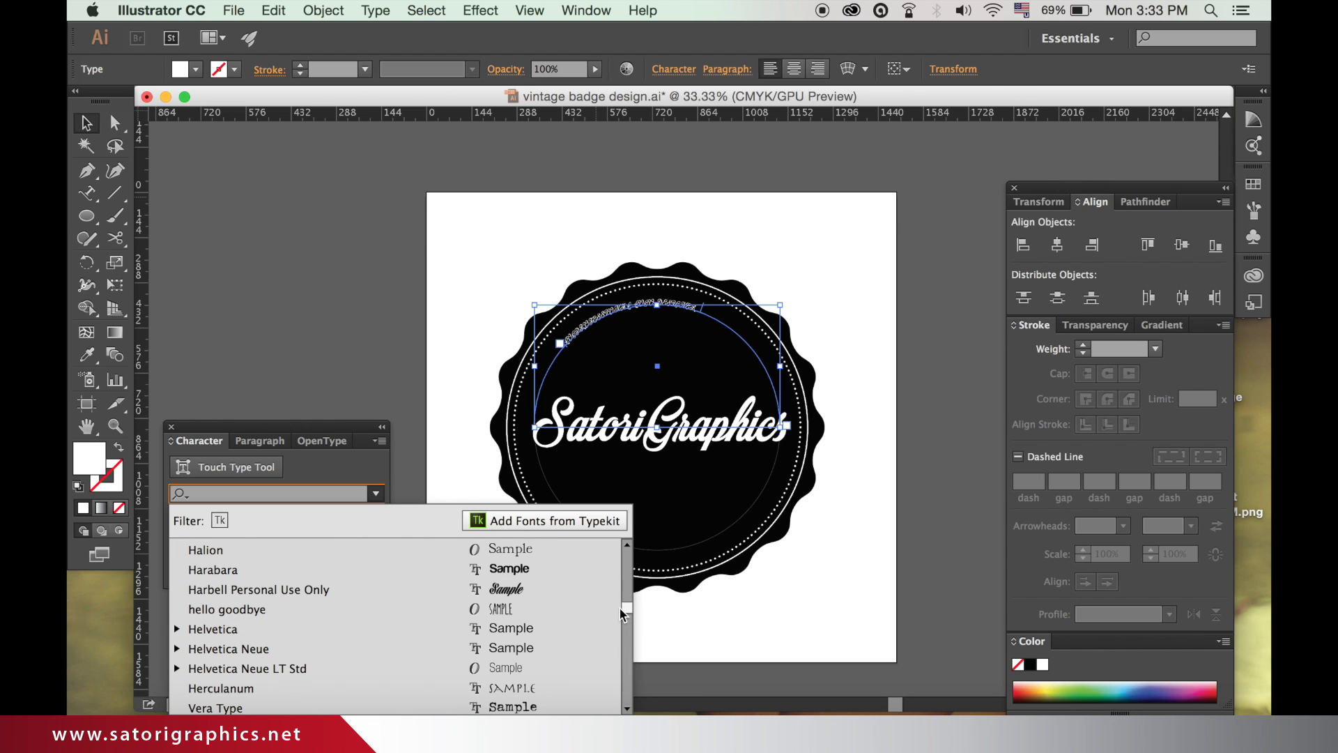
left_click(427, 630)
left_click(373, 522)
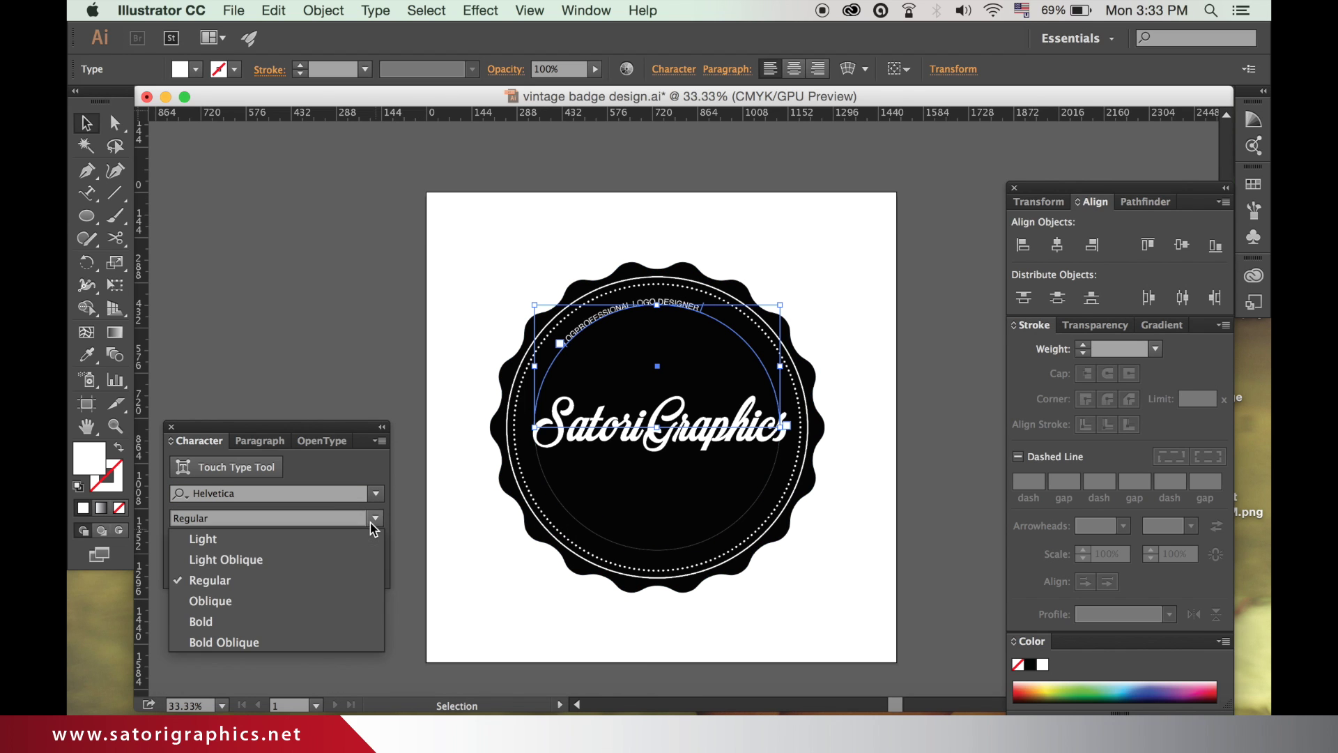
left_click(294, 619)
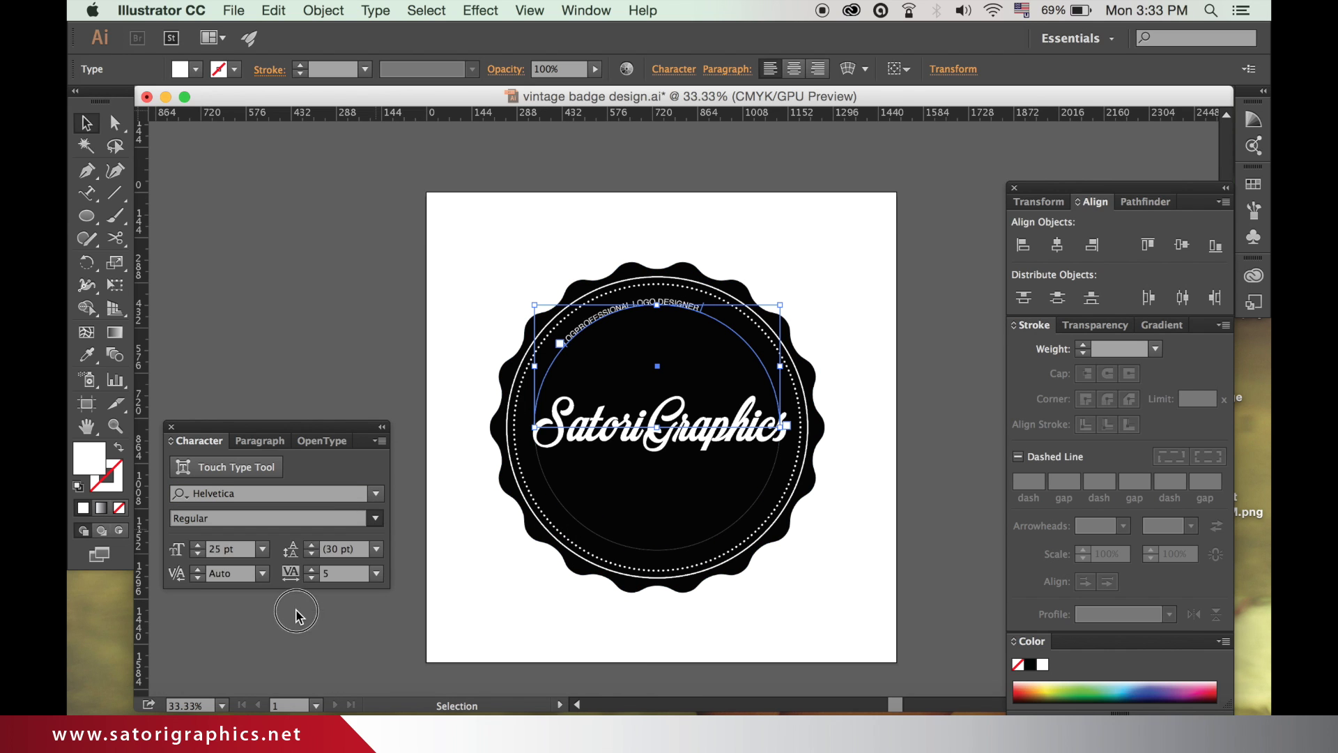
- Set the curved text's tracking to 300, then deselect it
left_click(376, 572)
left_click(394, 550)
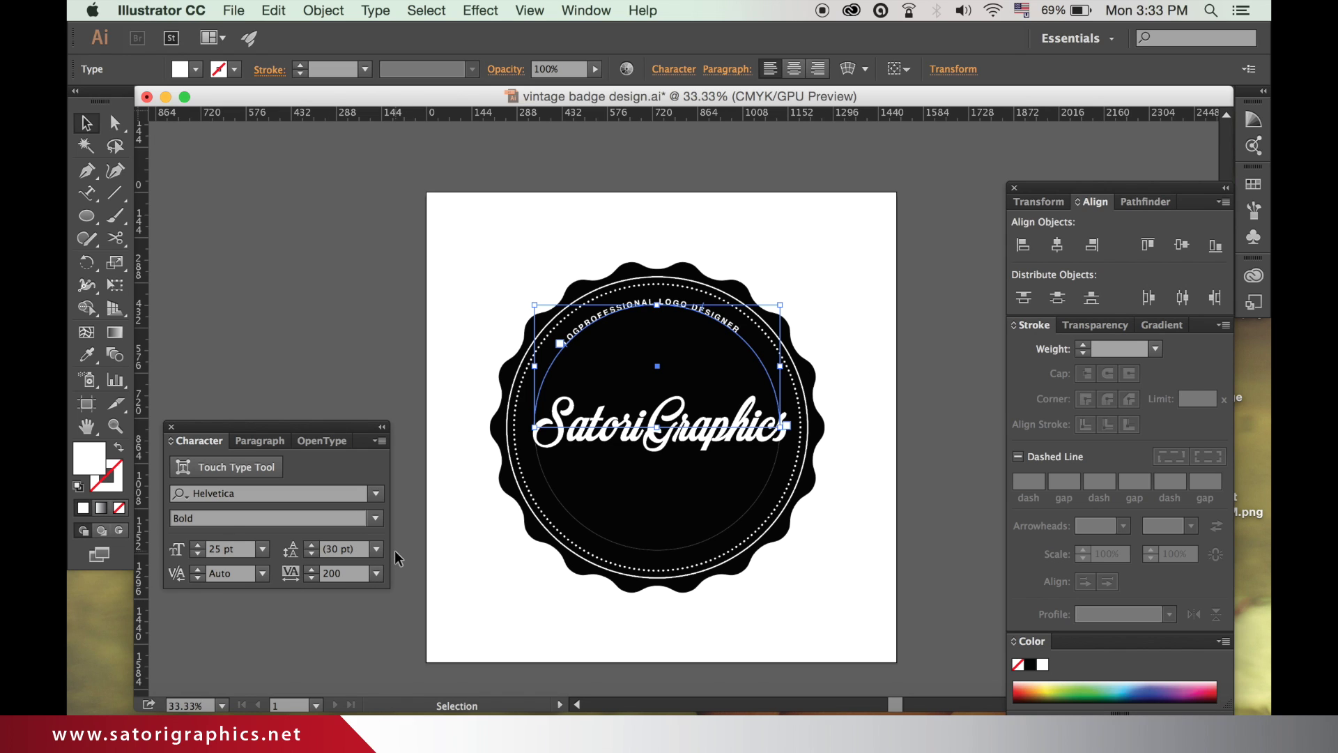
left_click(288, 574)
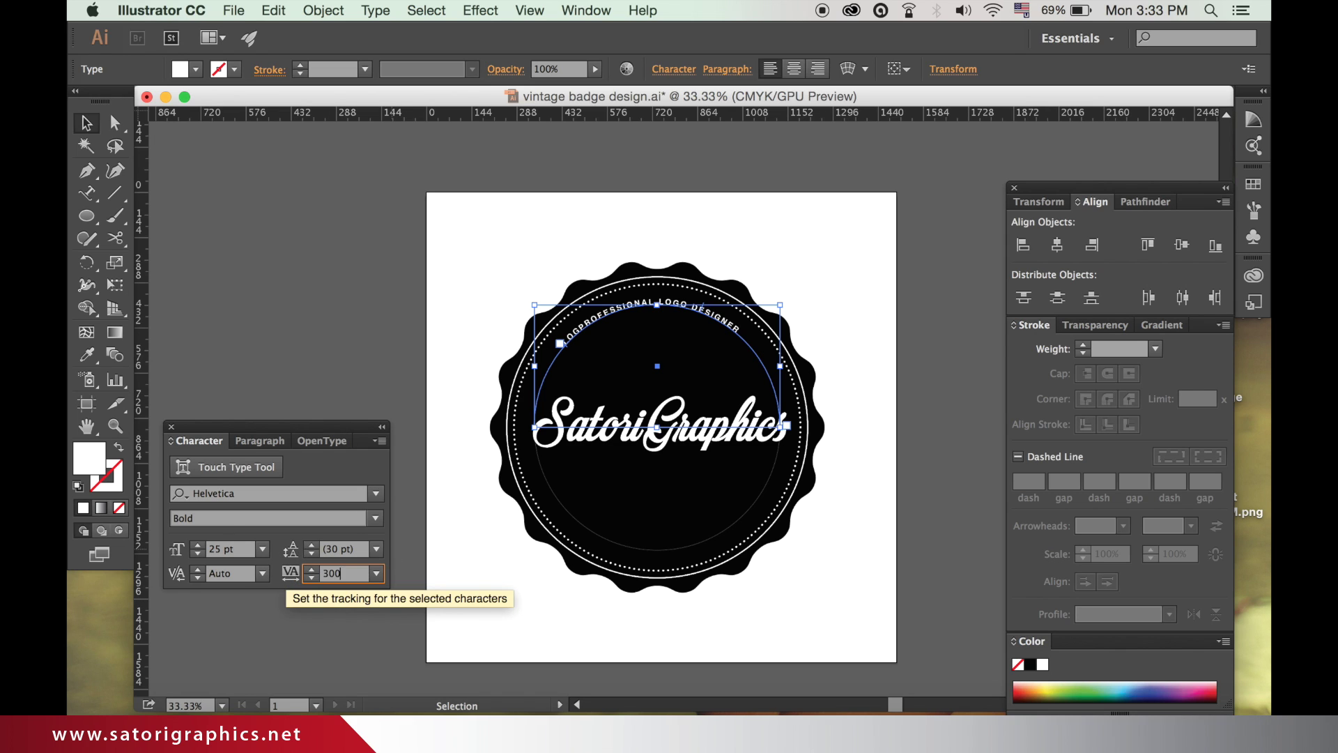
key("Return")
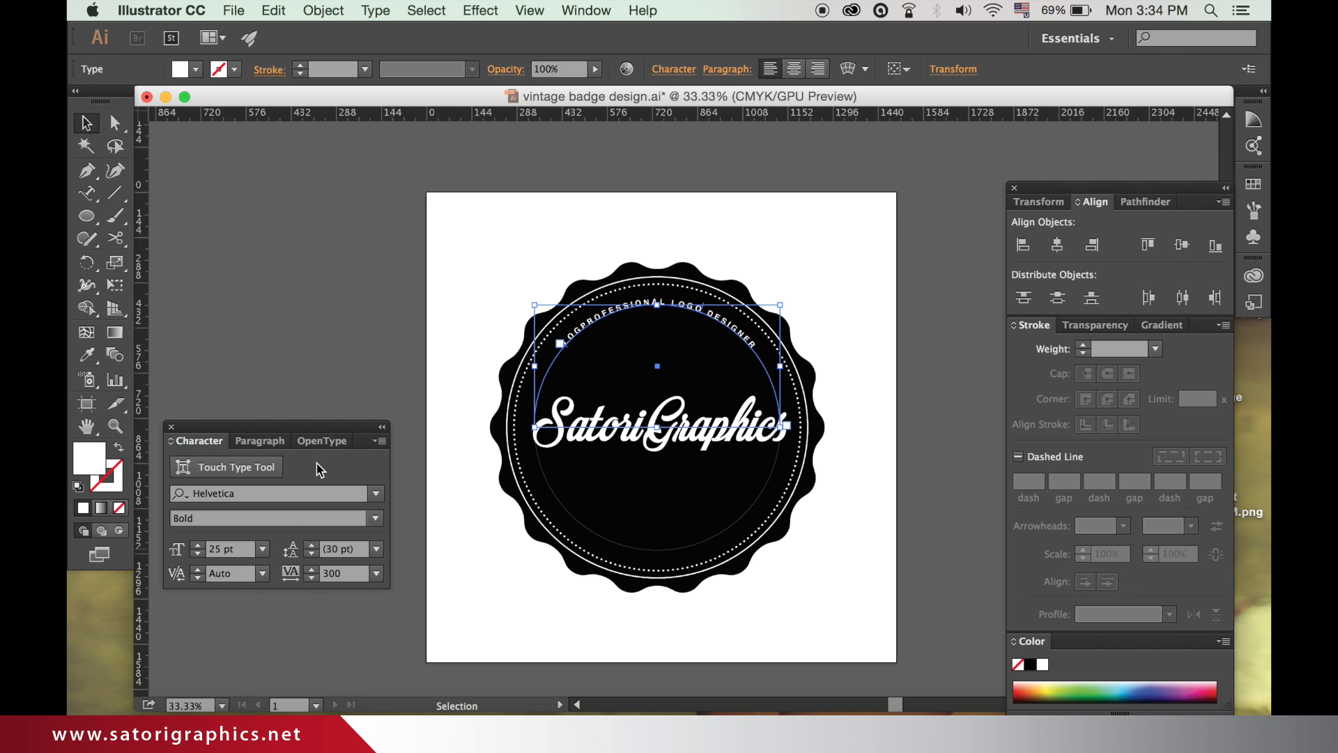
left_click(373, 321)
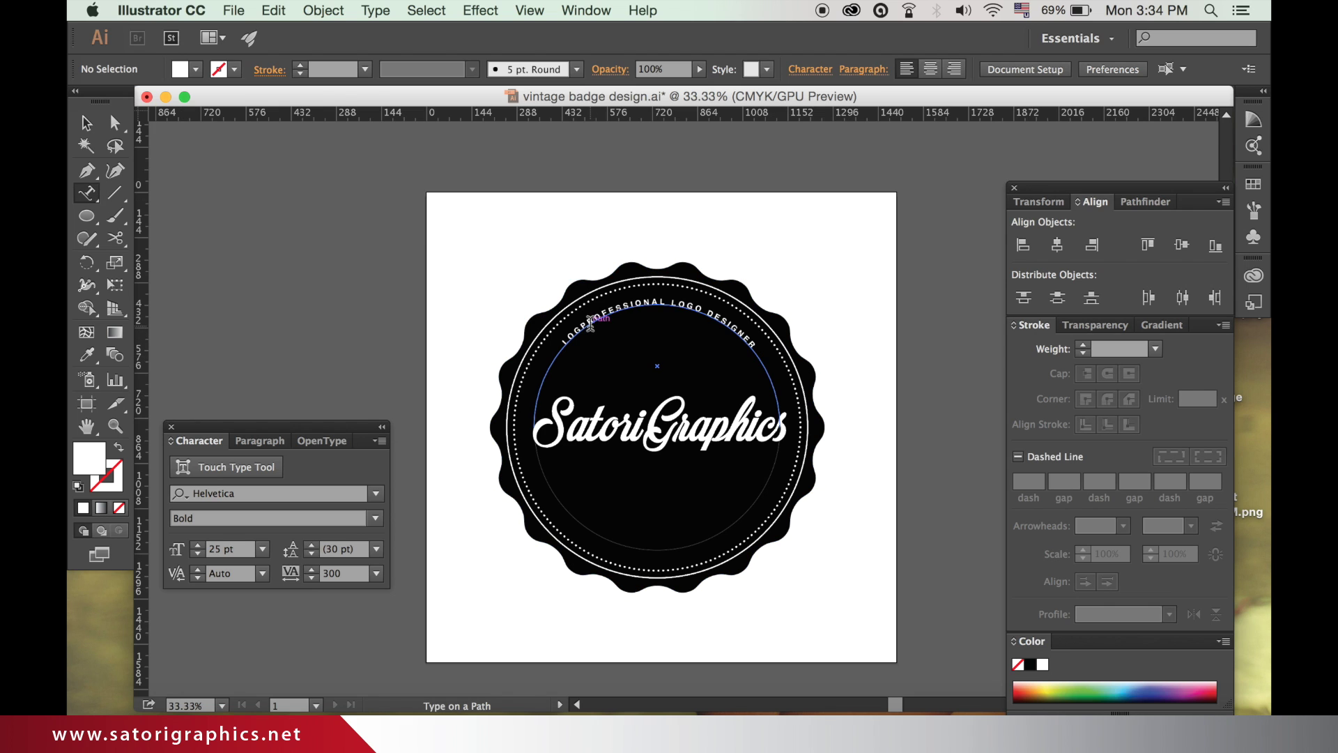
- Delete the stray 'LOG' before PROFESSIONAL and set the arc text to 27 pt
left_click(589, 322)
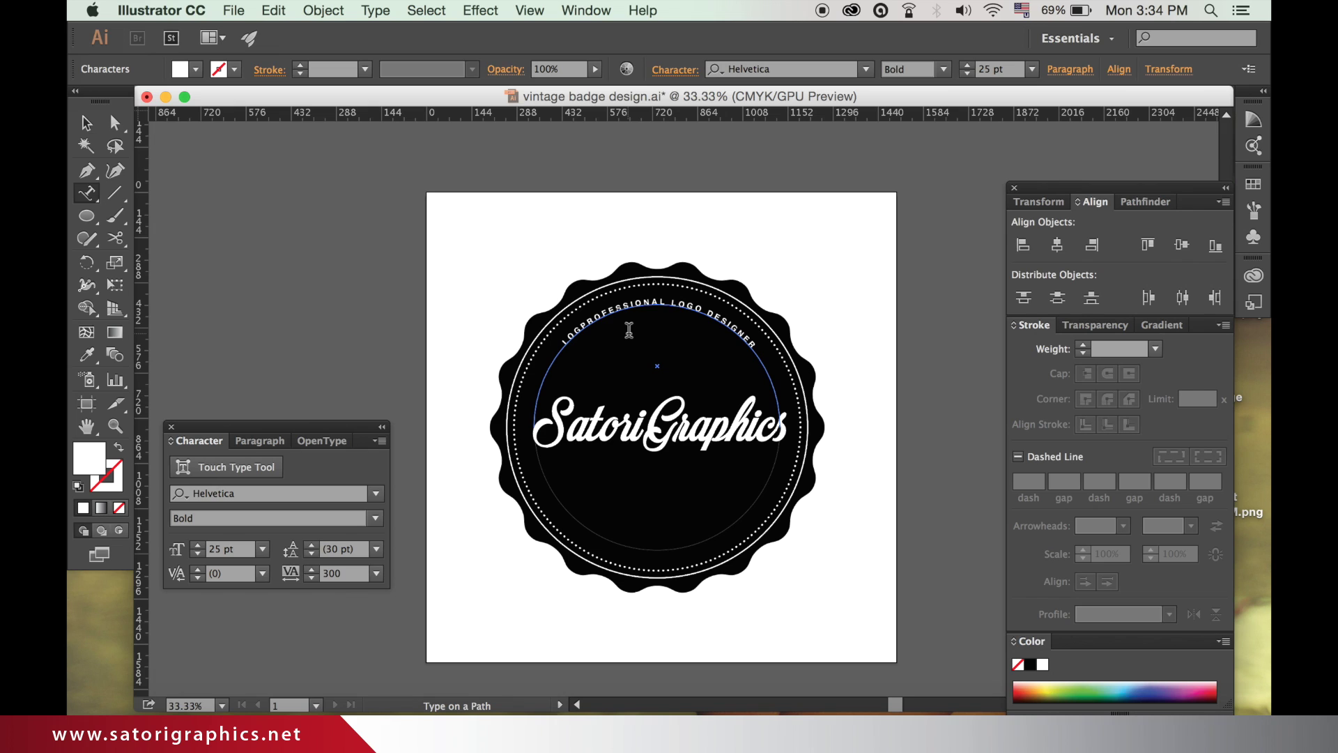
key("BackSpace")
key("BackSpace")
key("BackSpace")
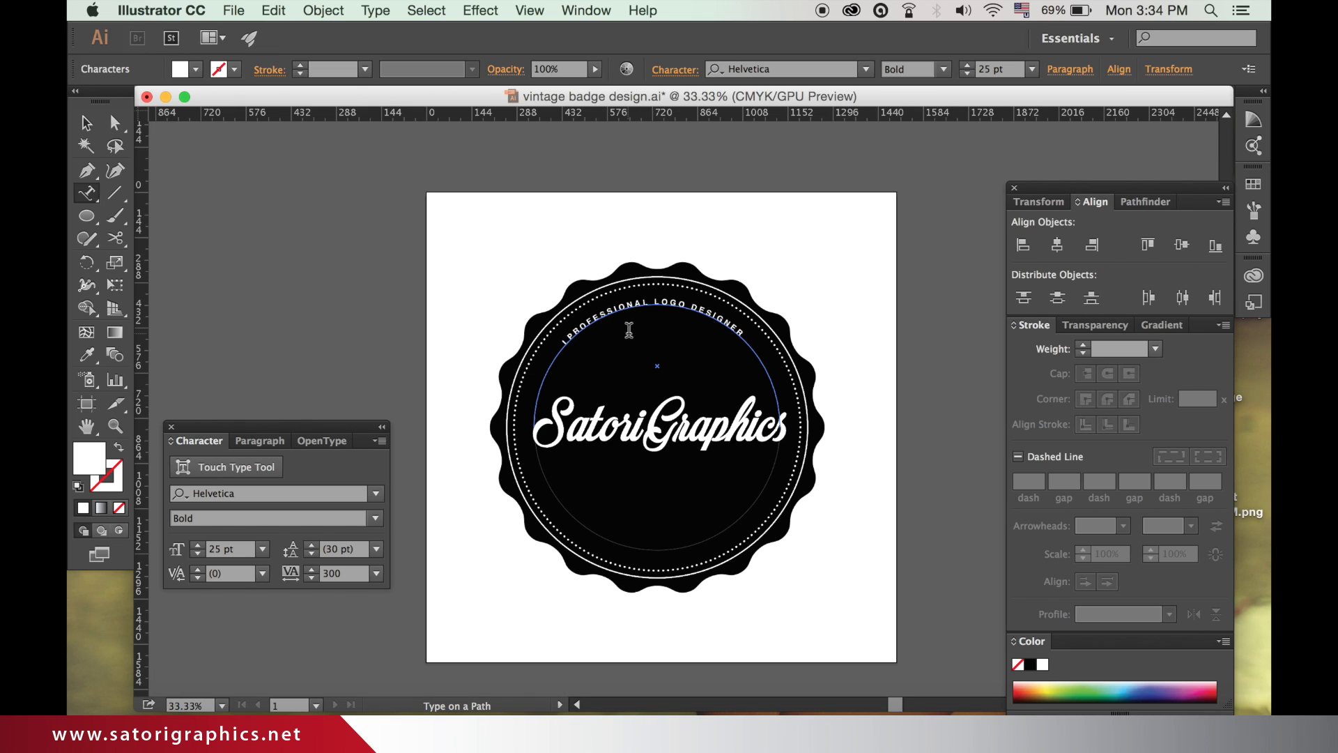
key("Escape")
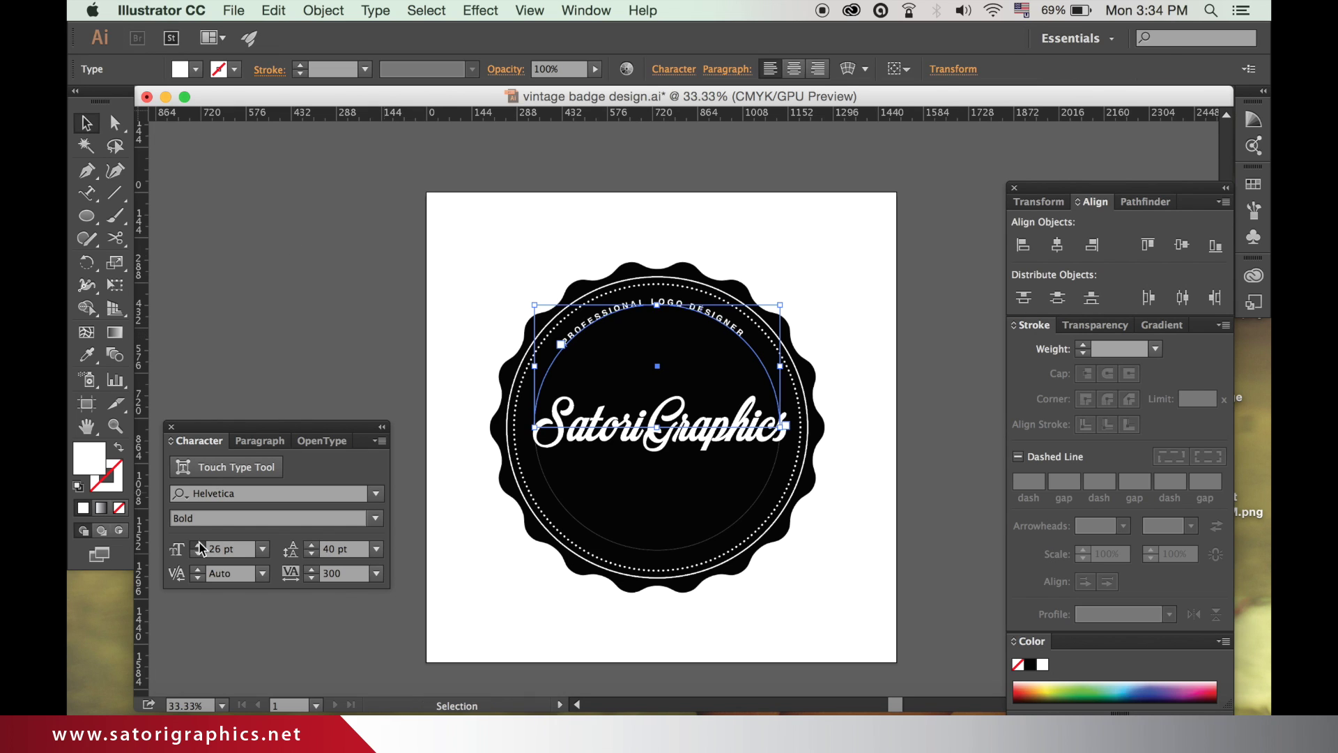
left_click(198, 544)
left_click(198, 545)
left_click(198, 545)
left_click(198, 545)
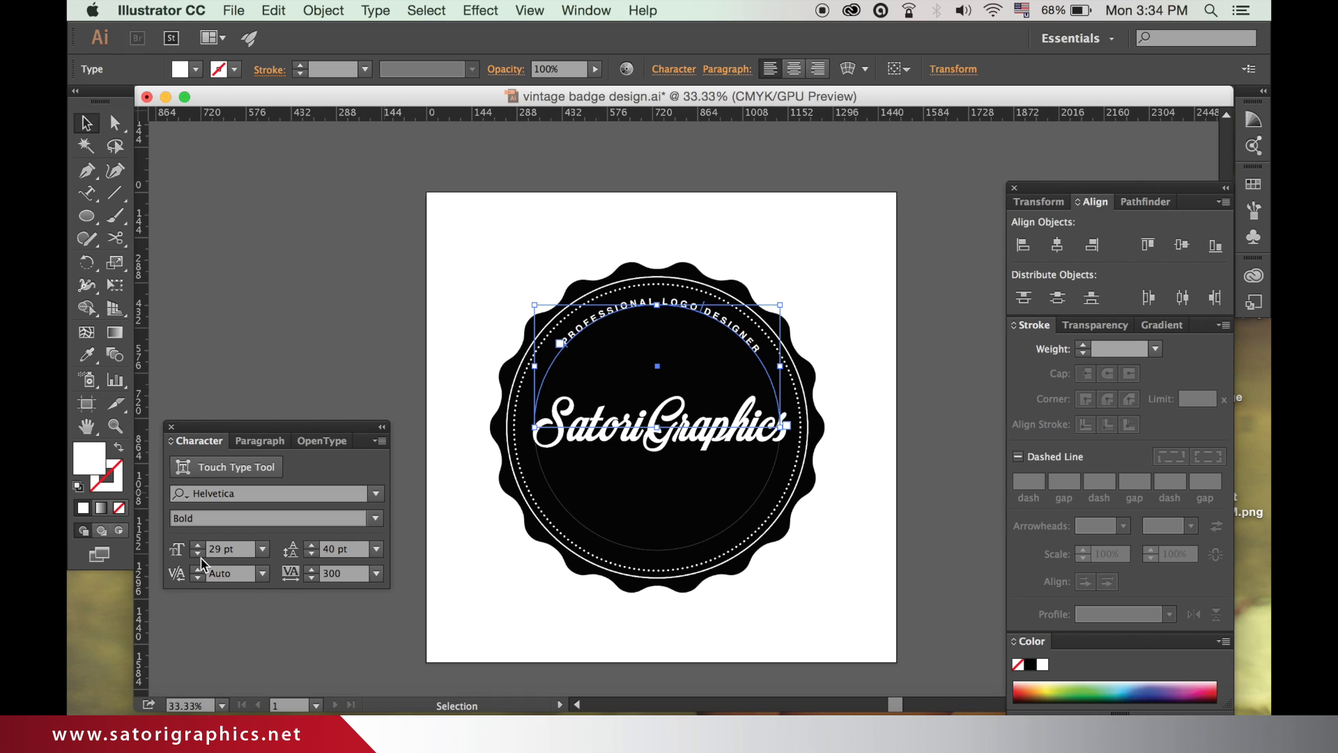
left_click(198, 555)
left_click(198, 555)
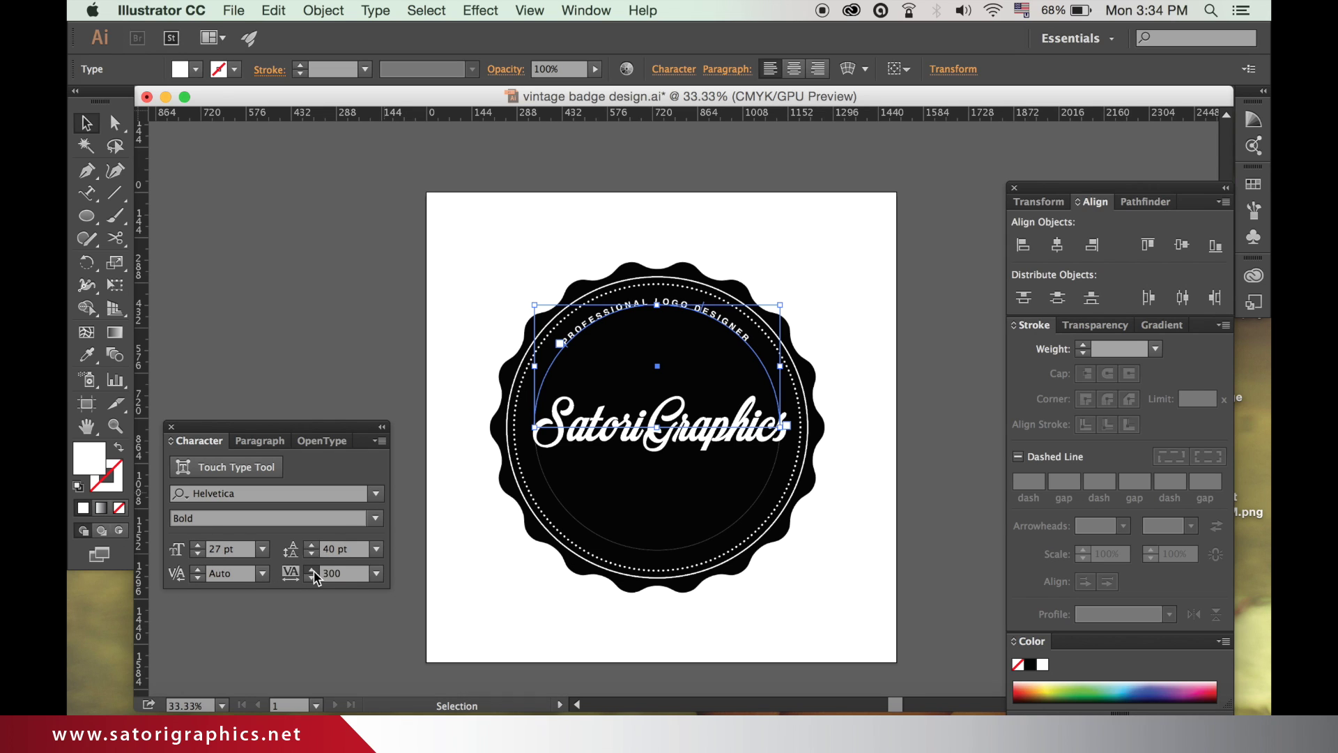
- Step the arc text's tracking up to 388, then deselect it
left_click(312, 569)
left_click(312, 569)
left_click(312, 569)
left_click(311, 569)
left_click(311, 568)
left_click(312, 569)
left_click(311, 569)
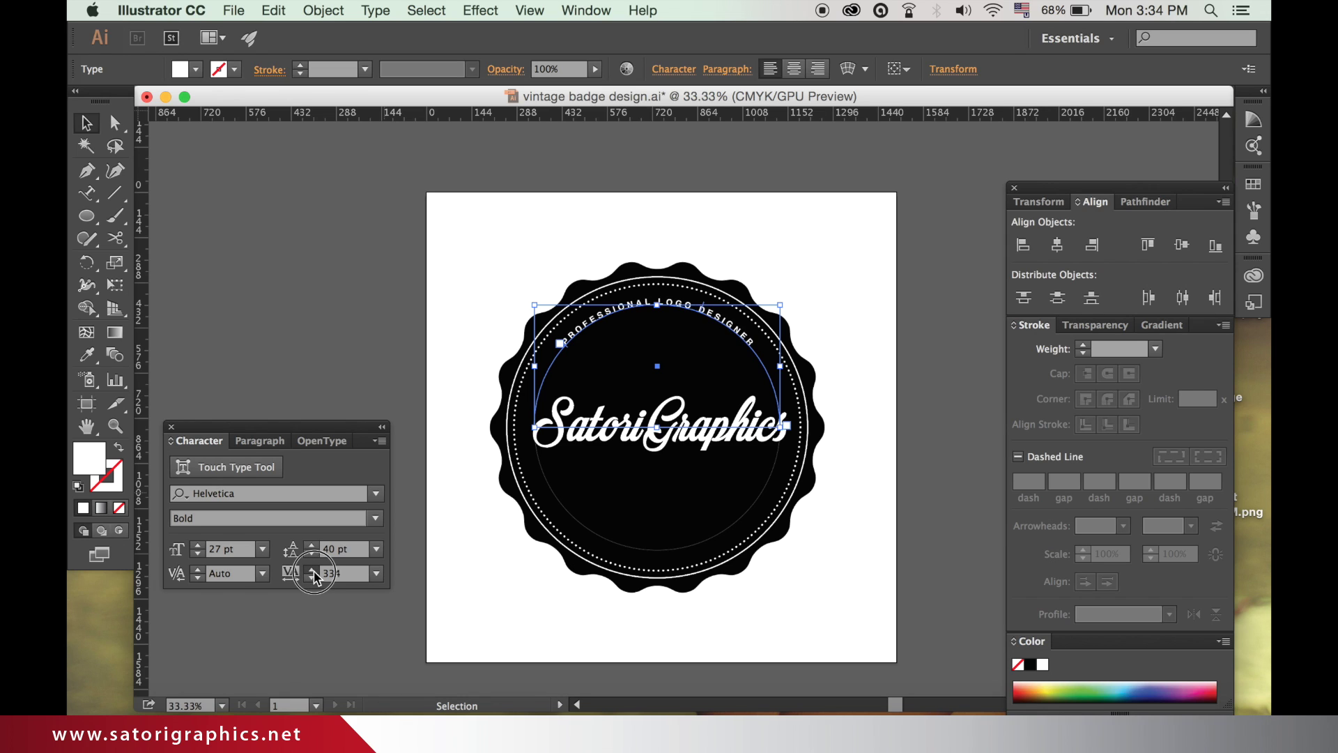
left_click(313, 570)
left_click(312, 570)
left_click(312, 570)
left_click(313, 569)
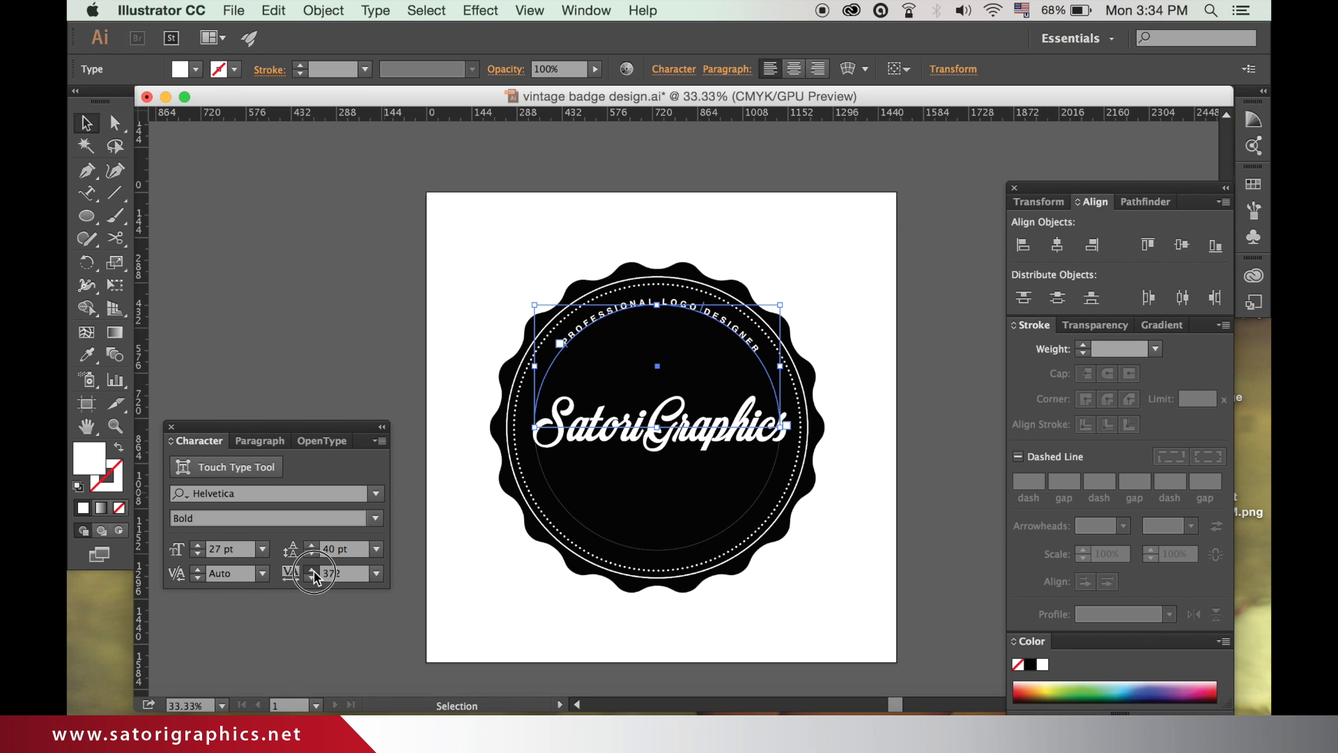
left_click(313, 570)
left_click(312, 570)
left_click(312, 570)
left_click(312, 570)
left_click(339, 375)
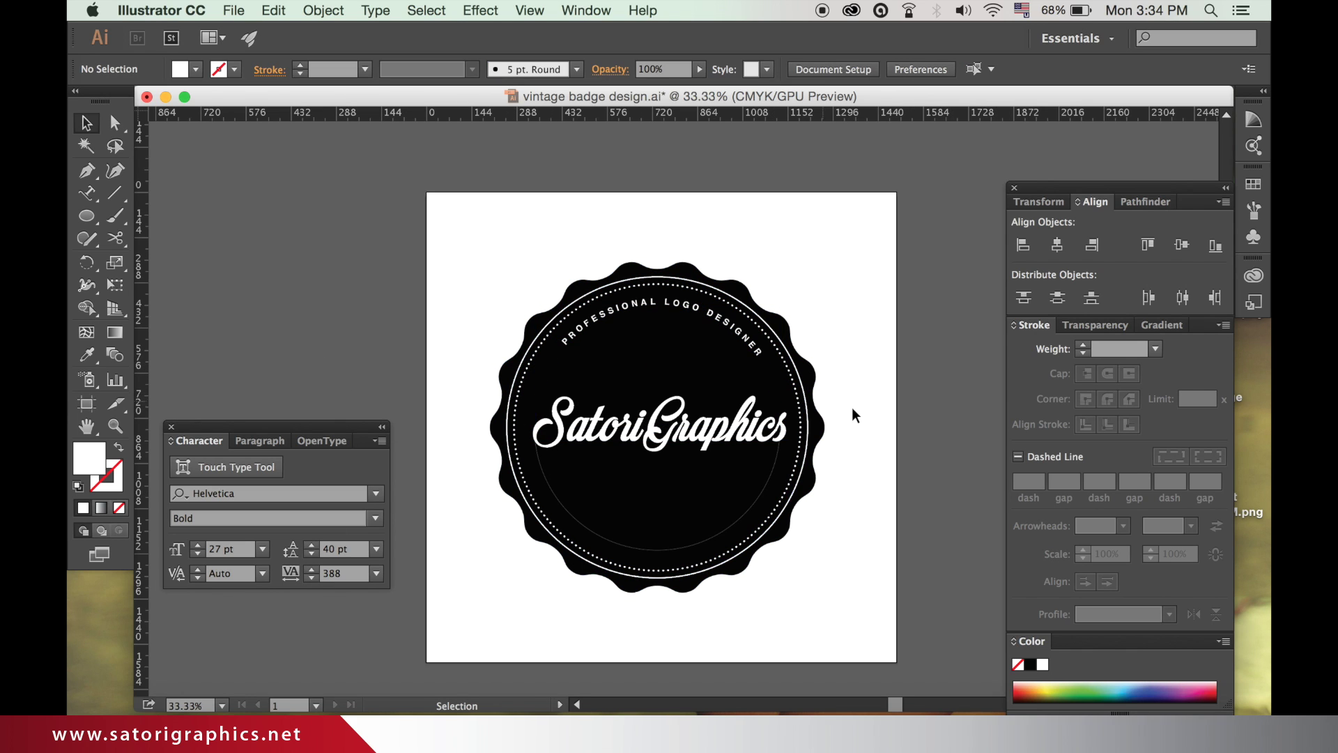
left_click(707, 547)
- Type 'DESIGN YOUR FUTURE TODAY' along the lower inner circle path and select it
left_click(299, 316)
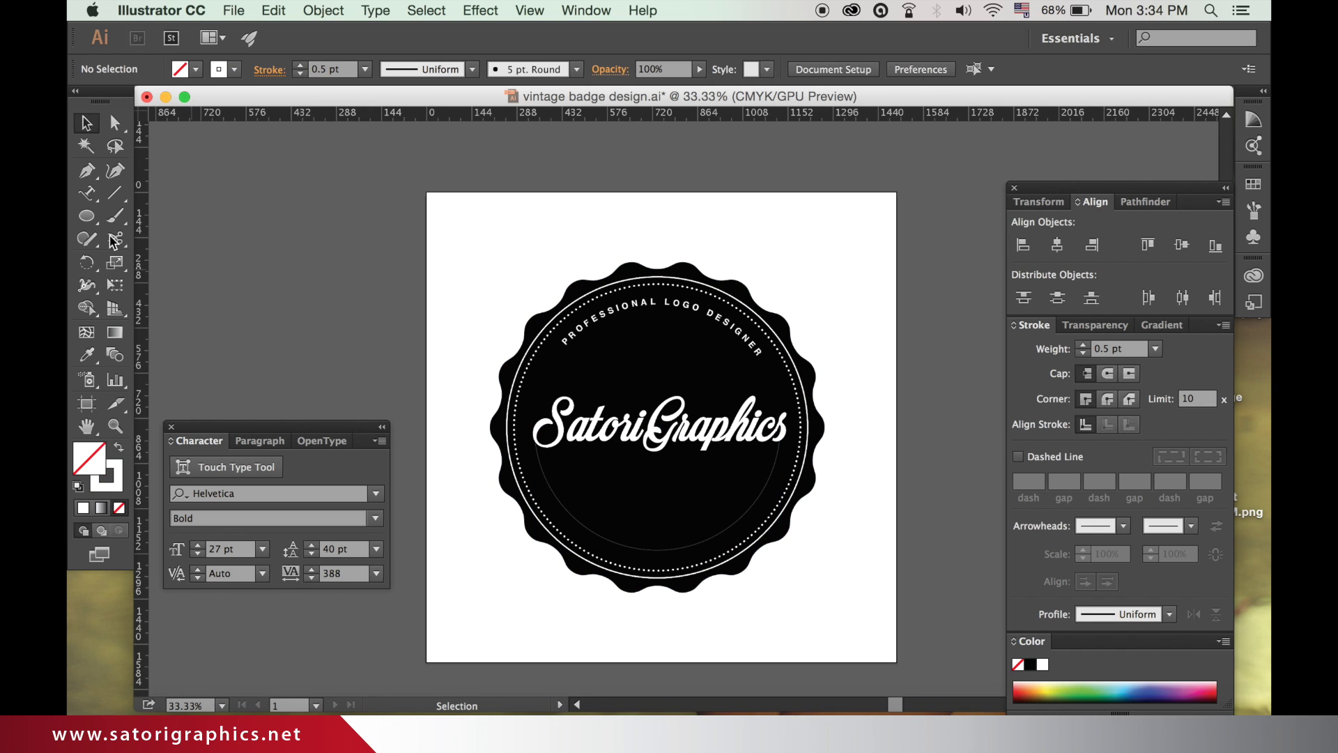
left_click(96, 200)
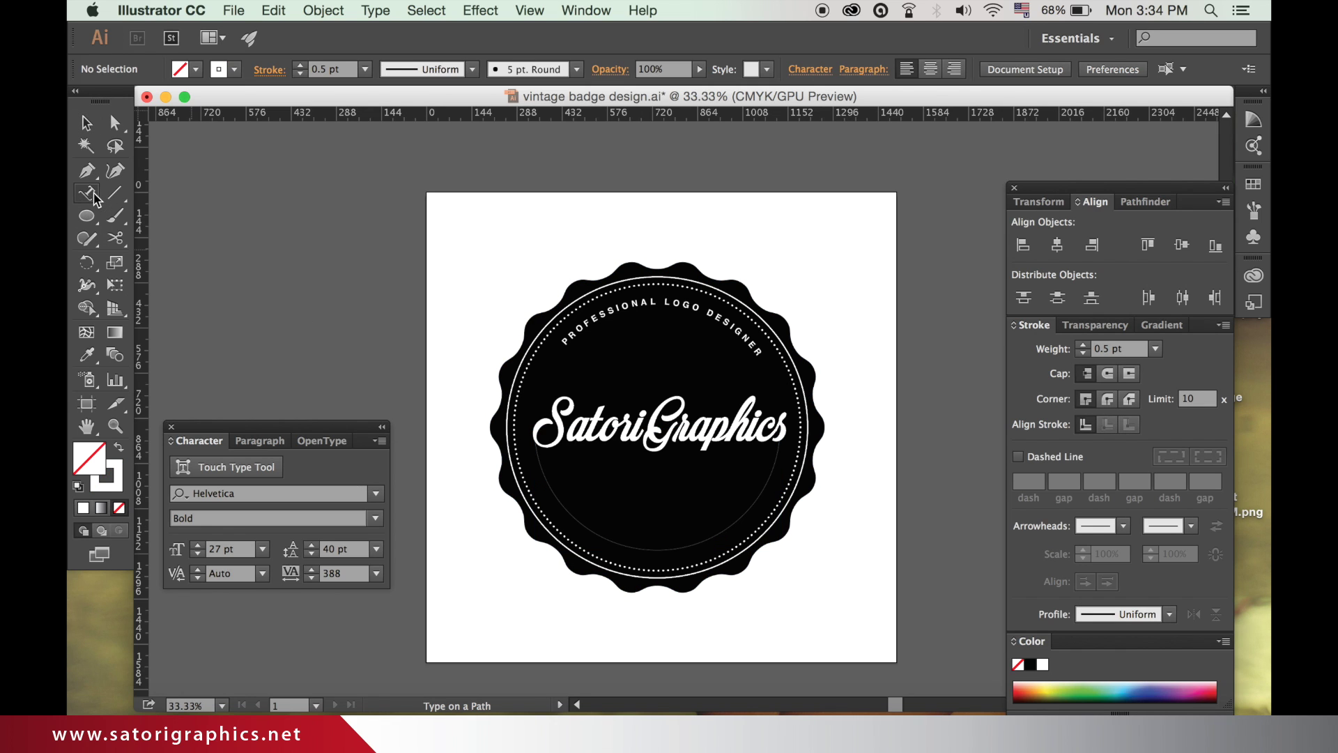
left_click(605, 535)
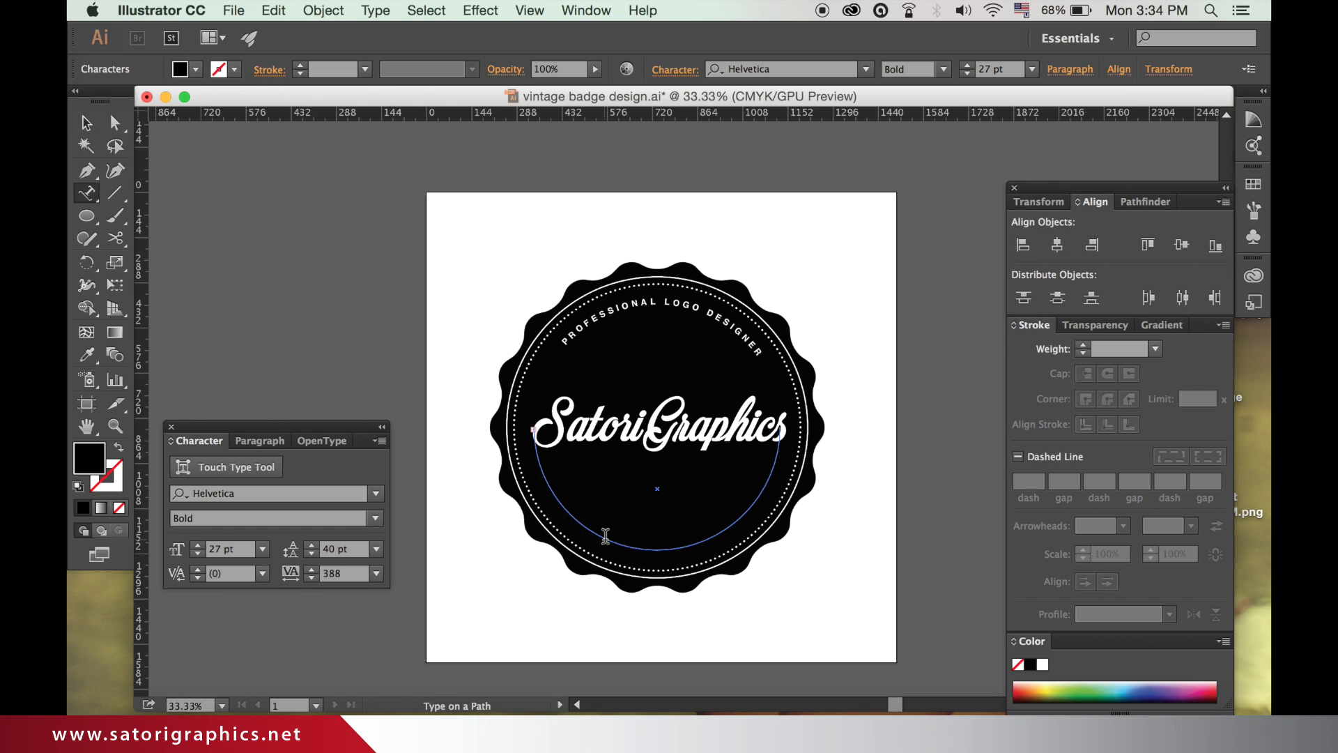
left_click(86, 354)
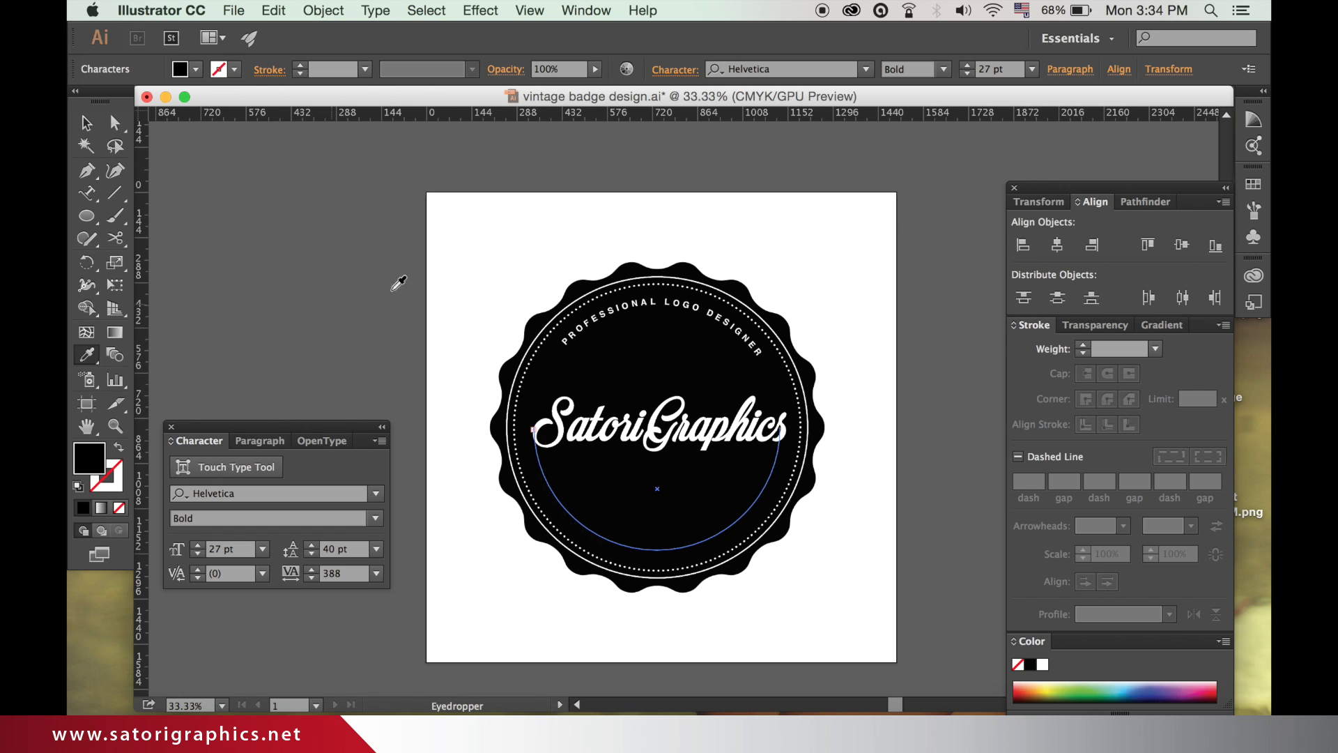
key("super+shift+a")
key("v")
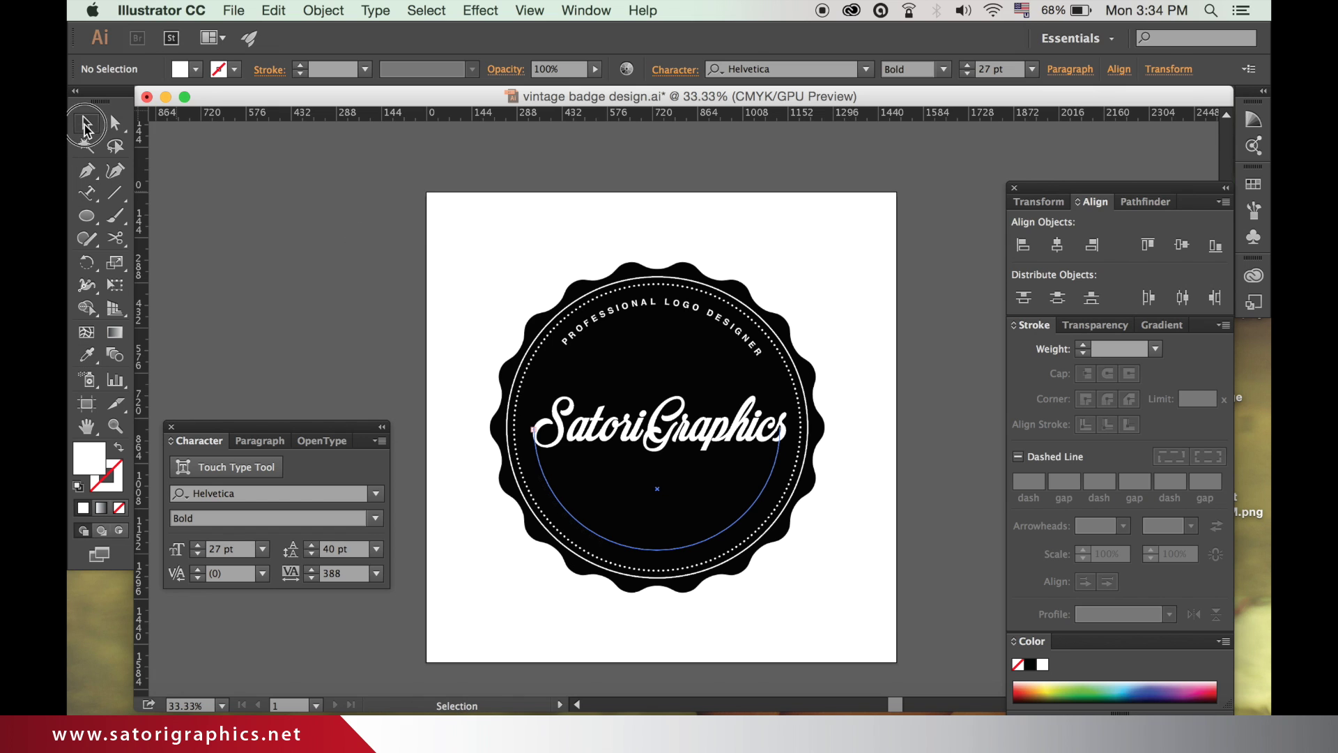
left_click(570, 426)
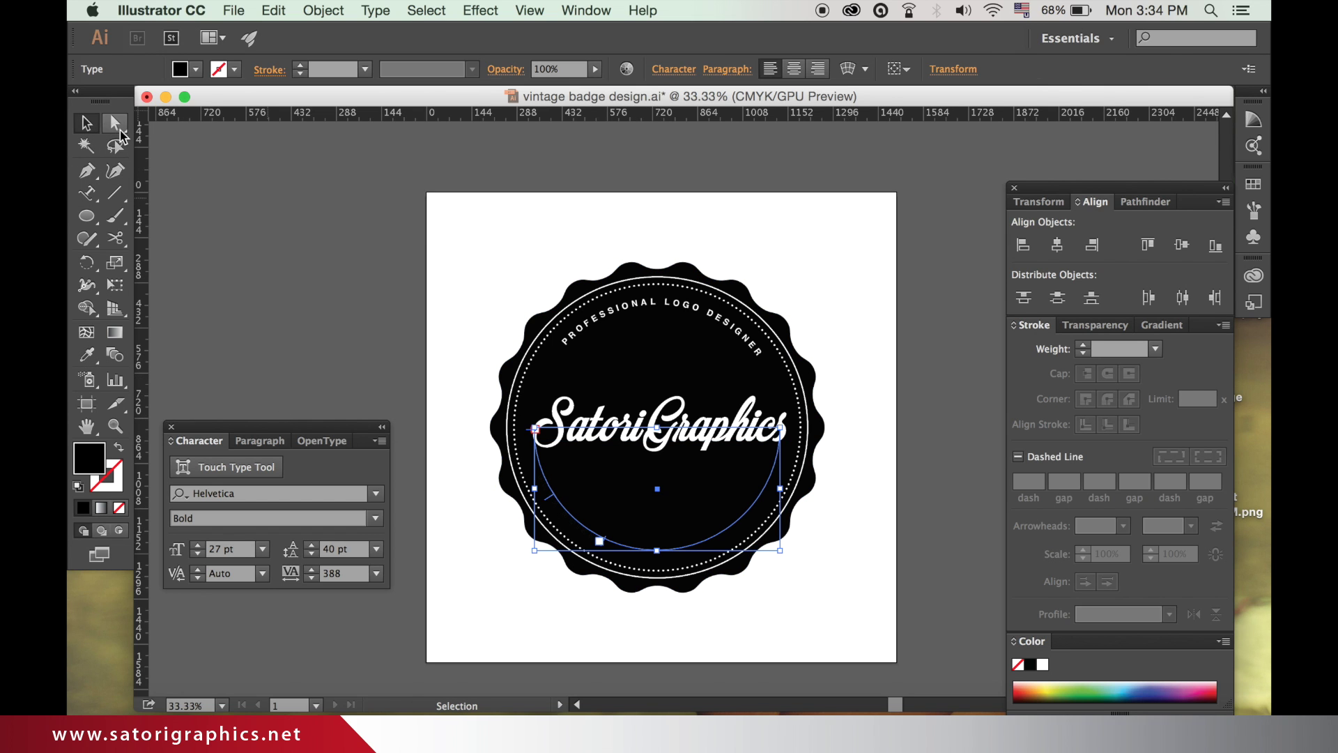
- Drag the path-type brackets to slide the lower text round toward the badge's bottom
left_click(117, 126)
key("super+equal")
key("super+equal")
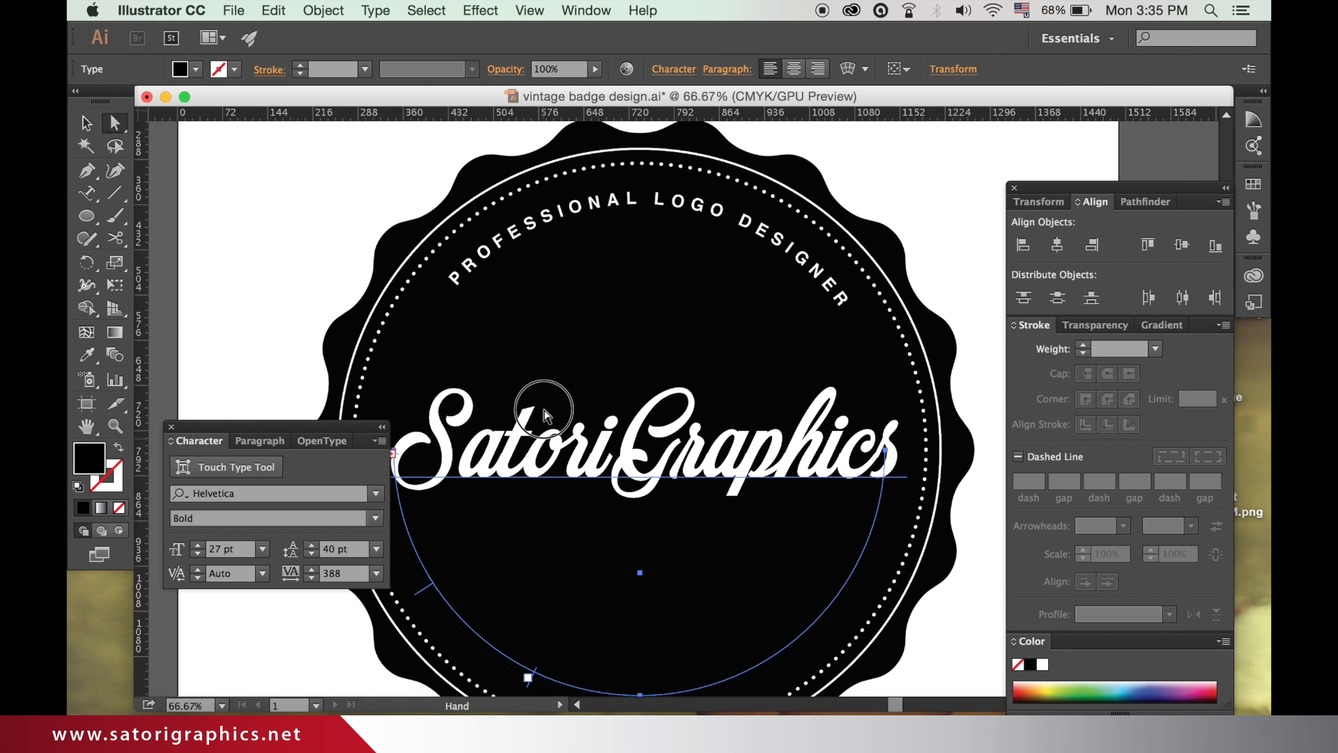
left_click_drag(553, 398, 563, 296)
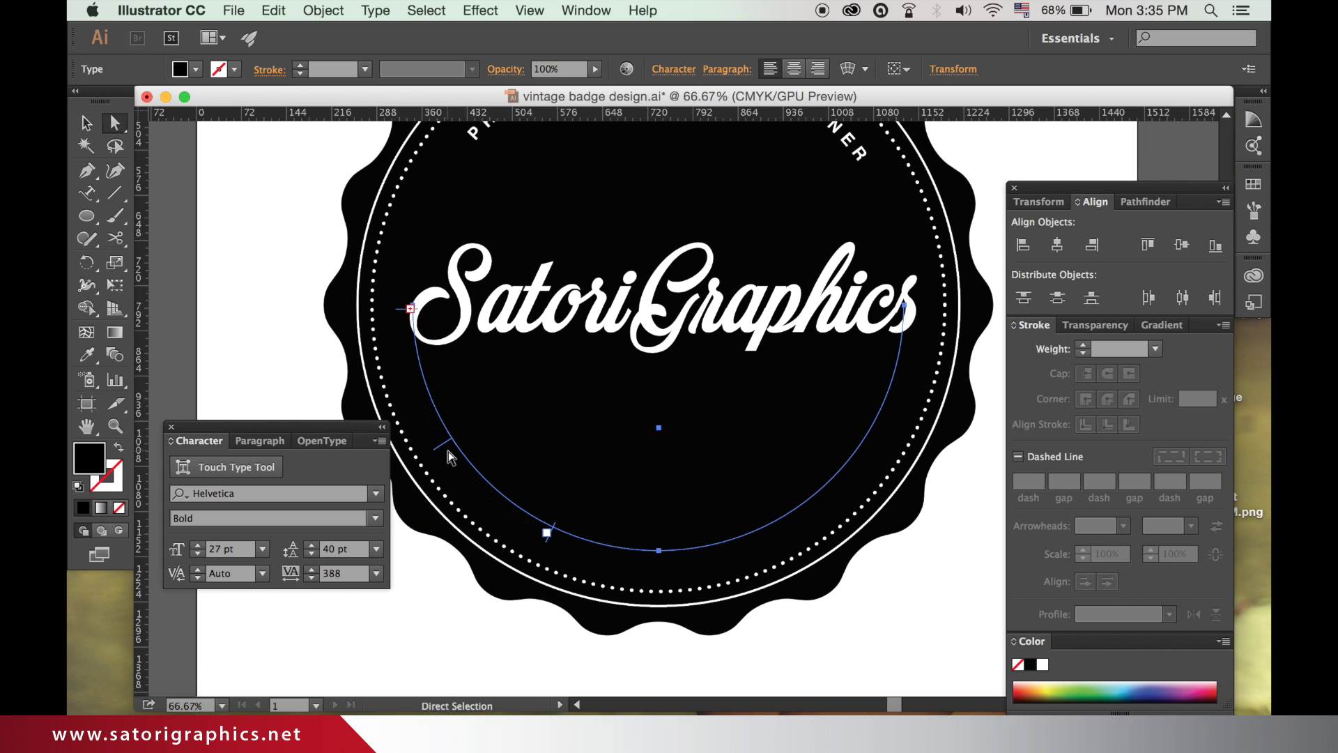
left_click_drag(448, 442, 628, 531)
left_click_drag(753, 531, 806, 523)
key("super+z")
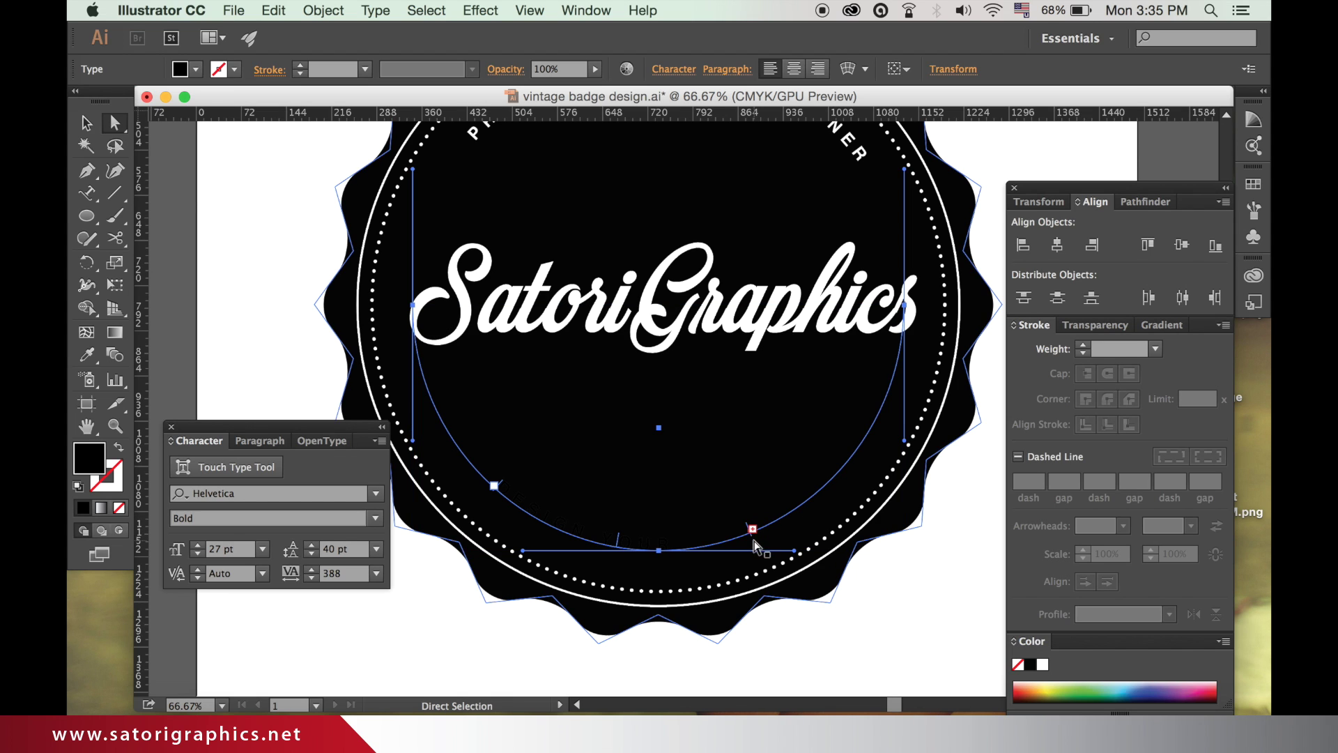
left_click_drag(753, 531, 884, 397)
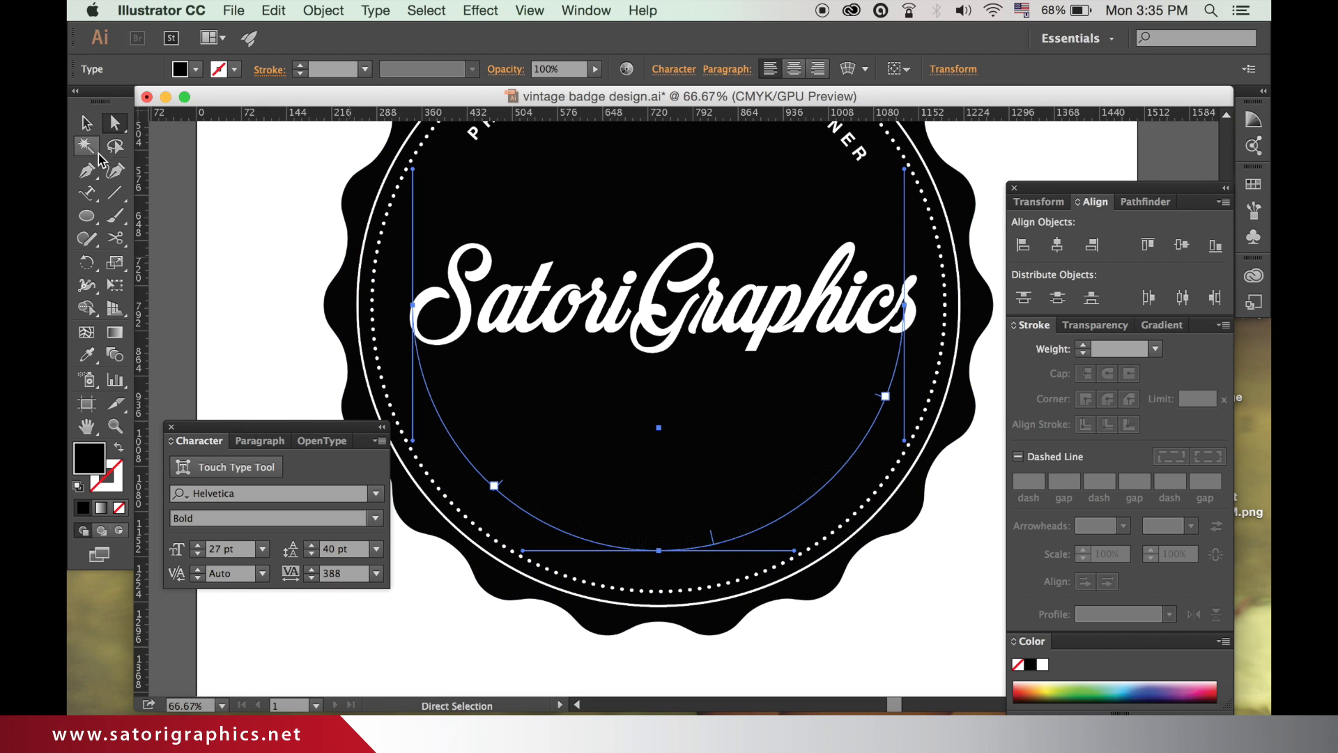
left_click(87, 123)
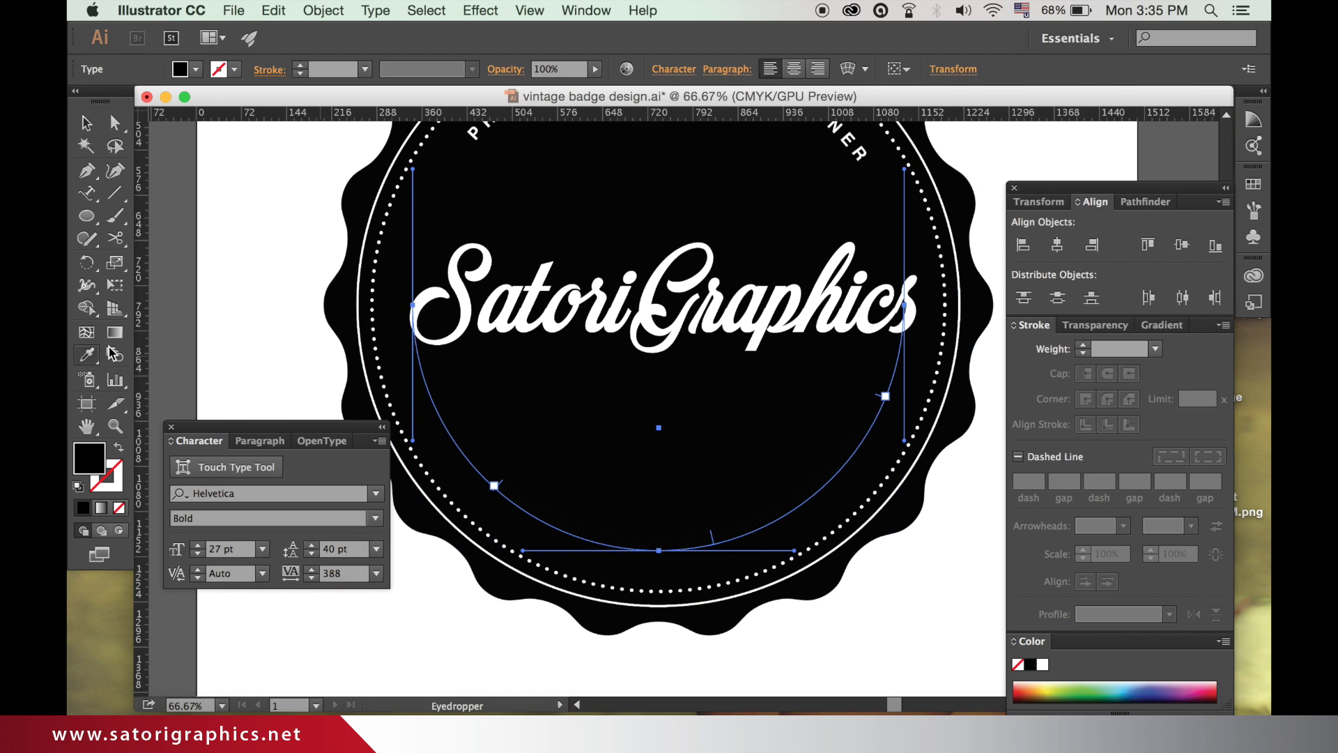
- Eyedrop white onto the lower curved text
key("i")
left_click(221, 315)
left_click(87, 122)
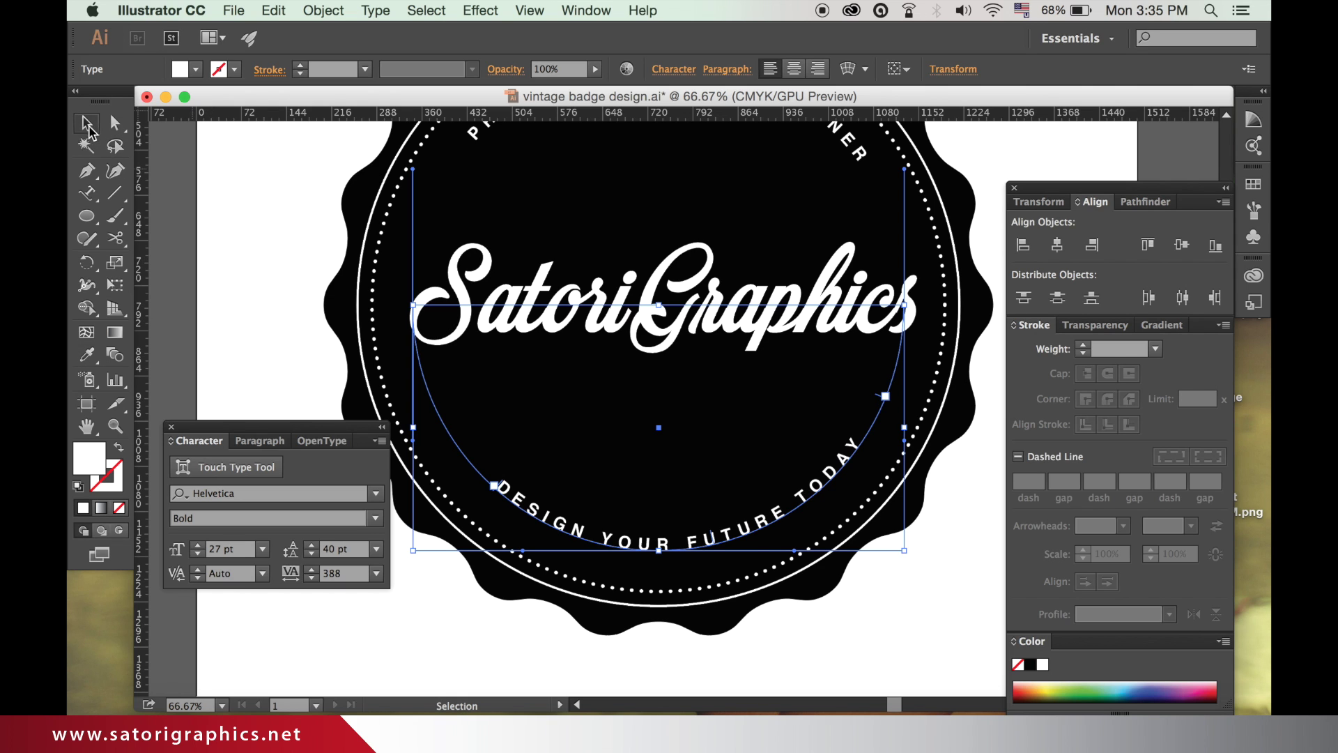
- Drag the center bracket across the path so DESIGN YOUR FUTURE TODAY reads upright
left_click(117, 126)
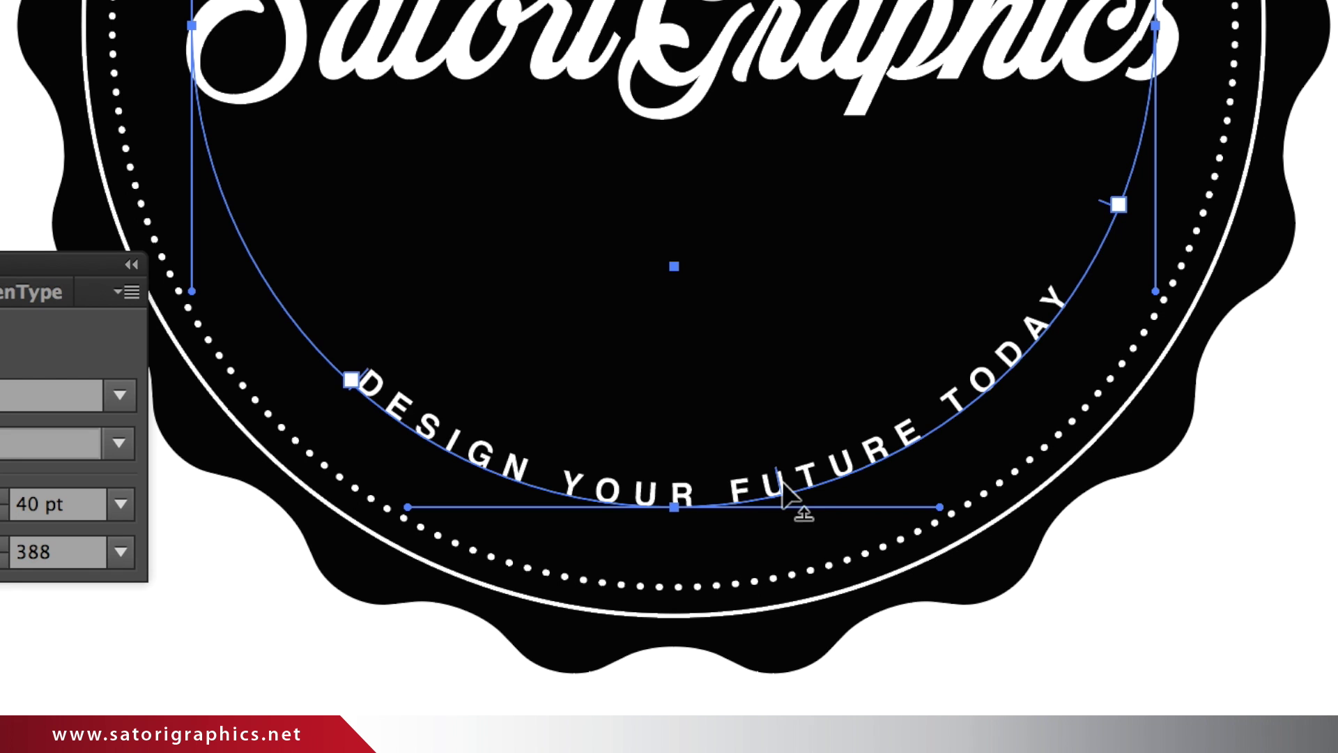
left_click_drag(782, 482, 681, 556)
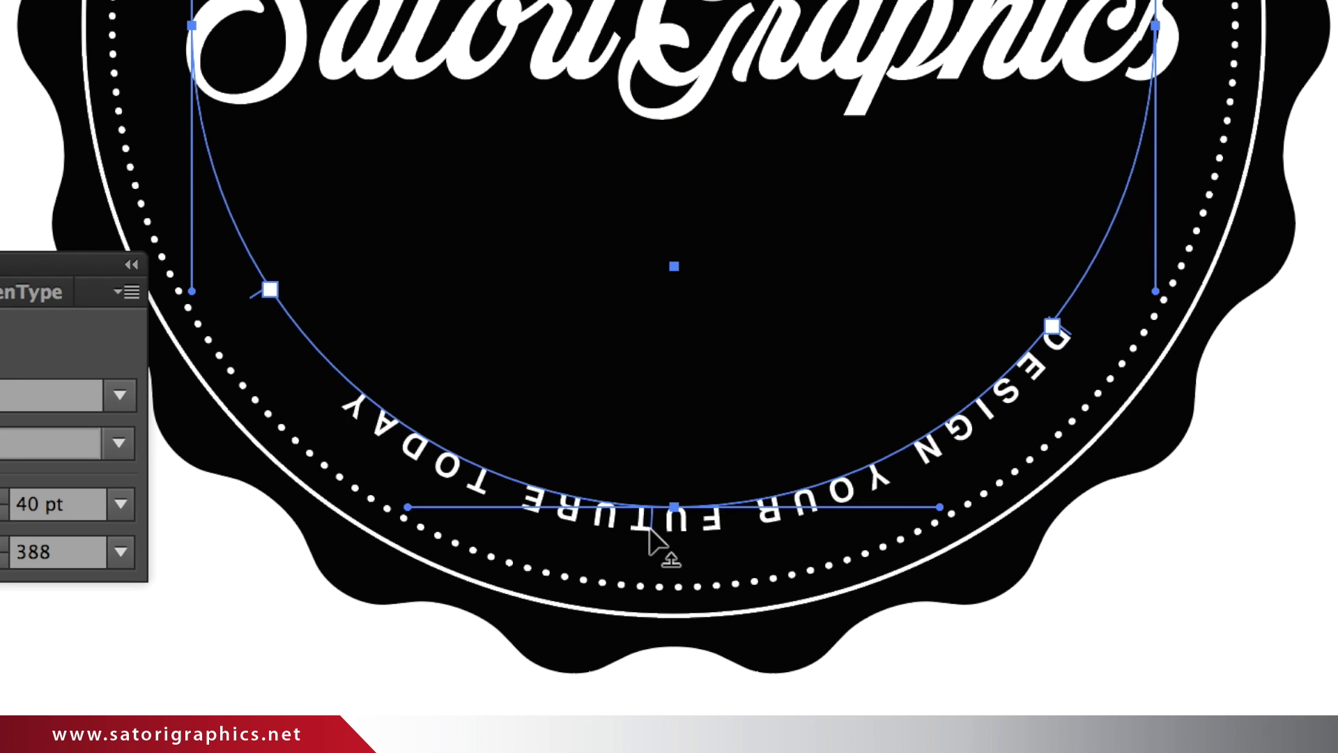
left_click_drag(651, 496, 732, 500)
left_click(255, 330)
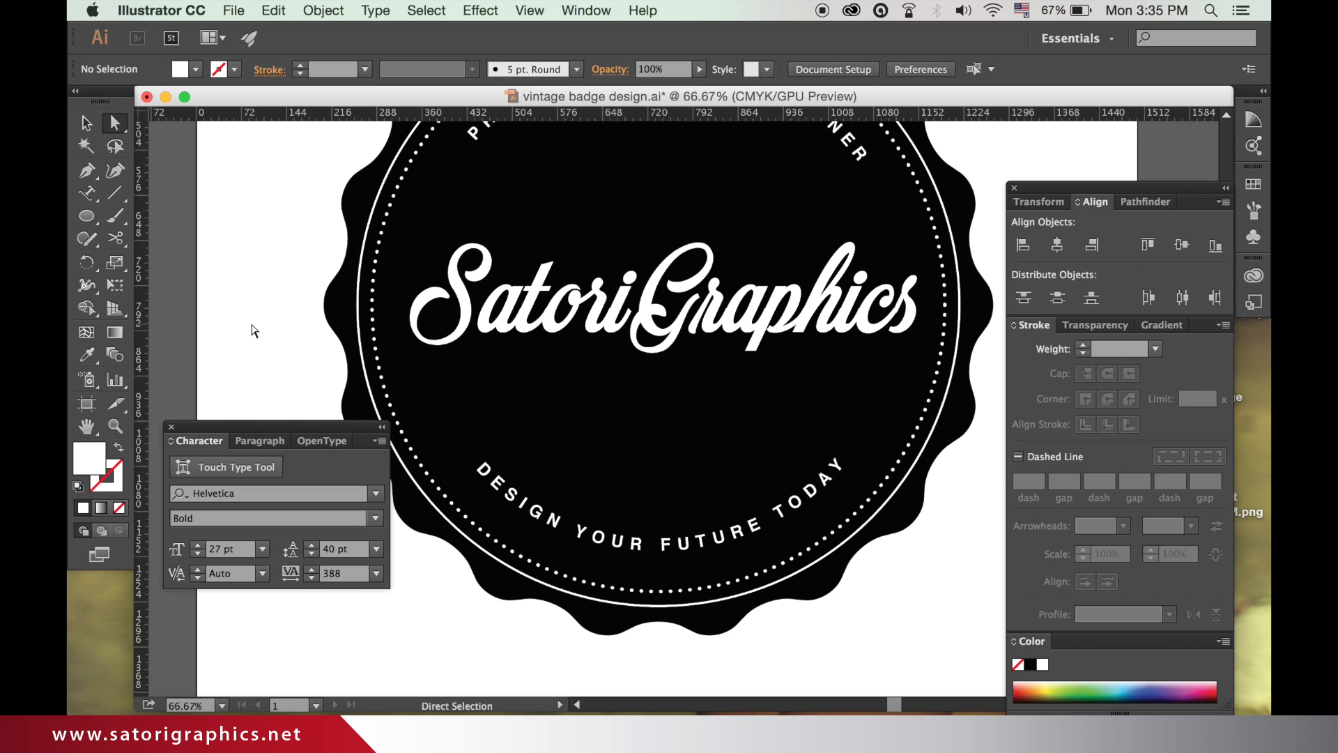
key("super+minus")
key("super+minus")
- Place a horizontal guide at the top text's ends and align its start bracket to it
left_click(85, 125)
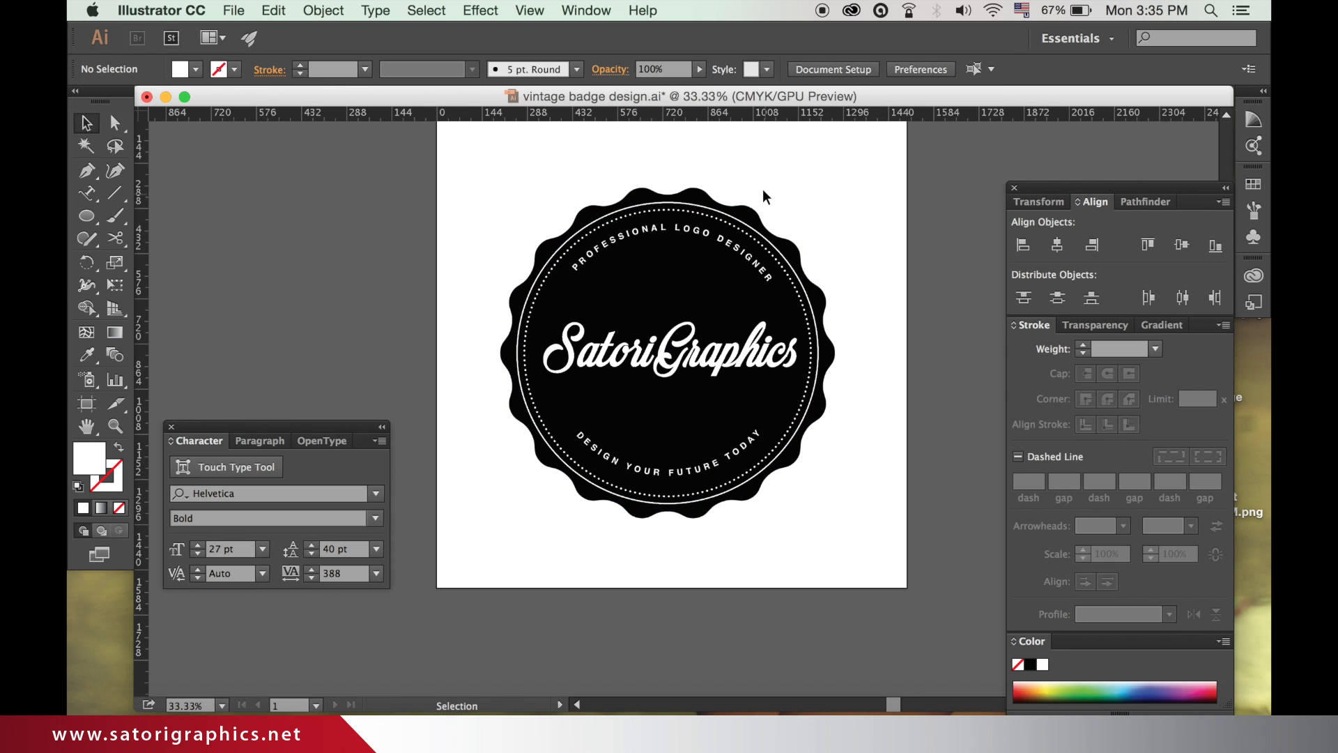
key("a")
key("super+equal")
key("super+equal")
left_click_drag(756, 198, 755, 351)
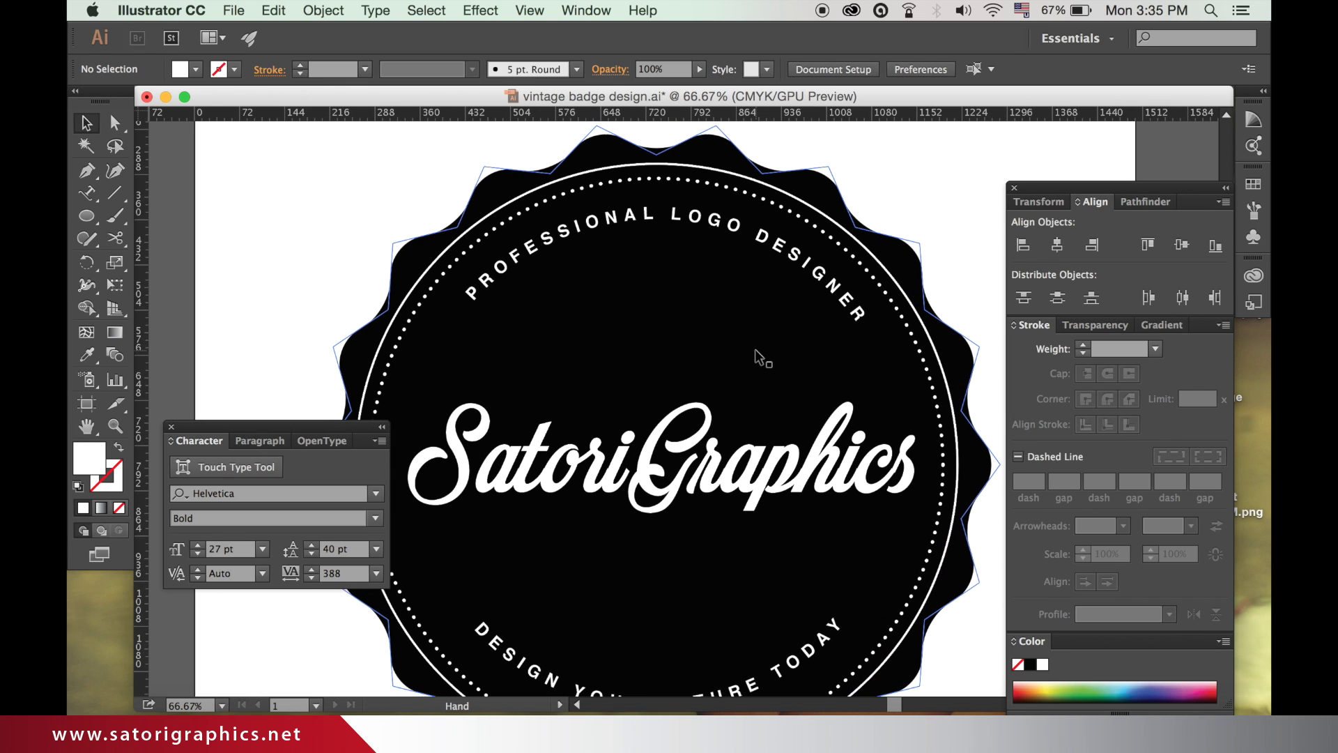
left_click_drag(722, 114, 723, 307)
key("super+equal")
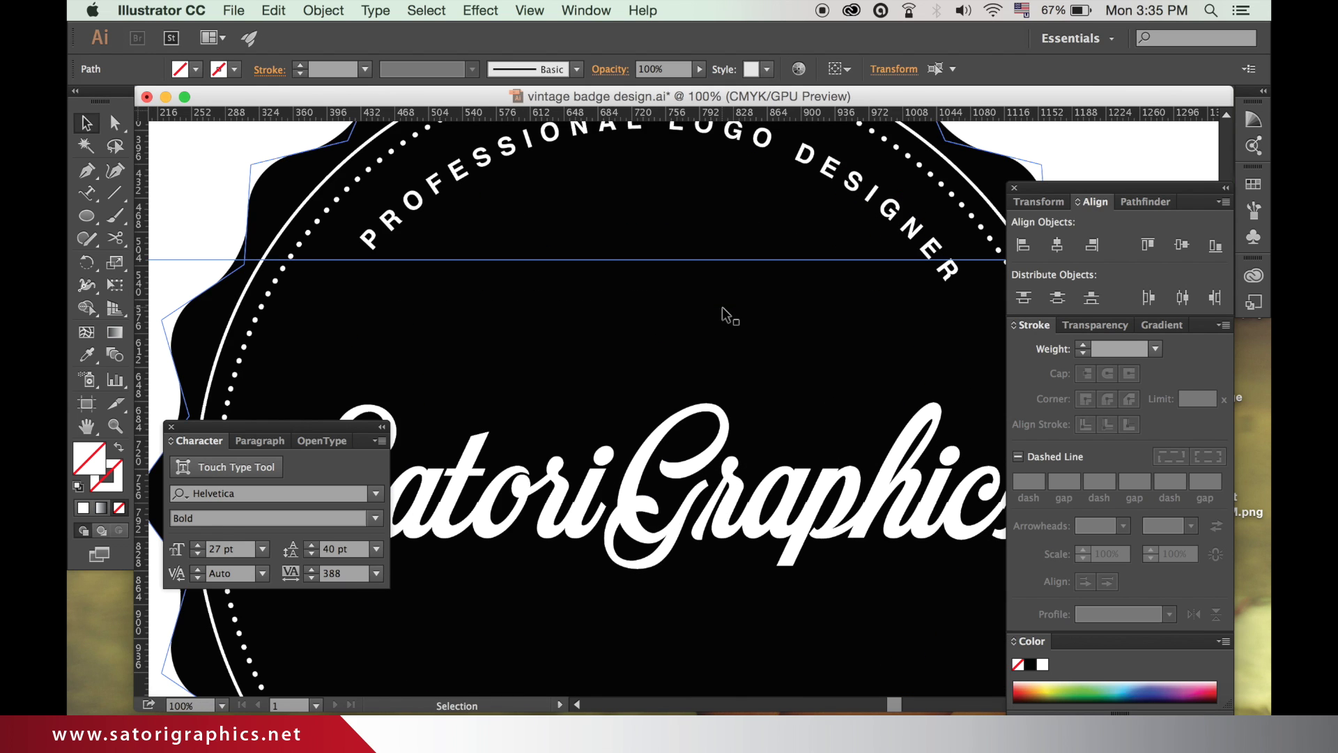
scroll(681, 358, "up", 5)
left_click(704, 280)
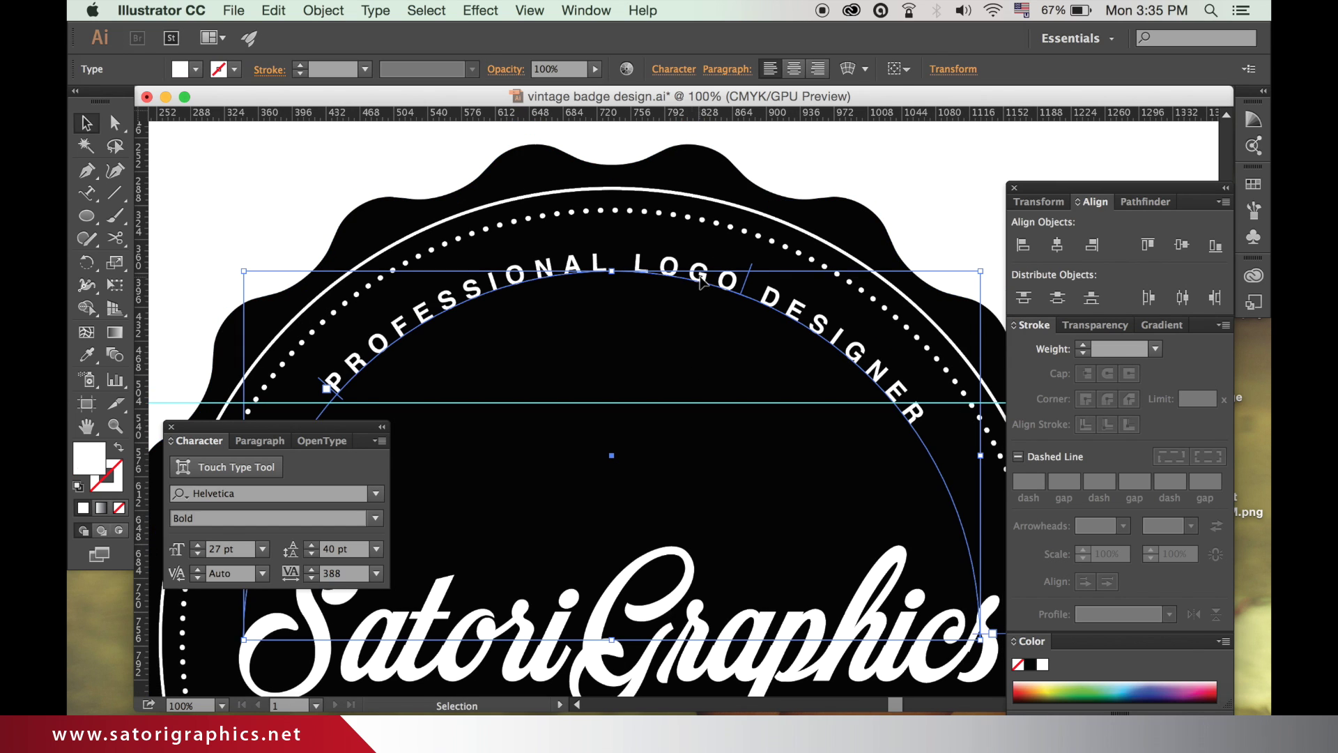
left_click_drag(324, 438, 220, 564)
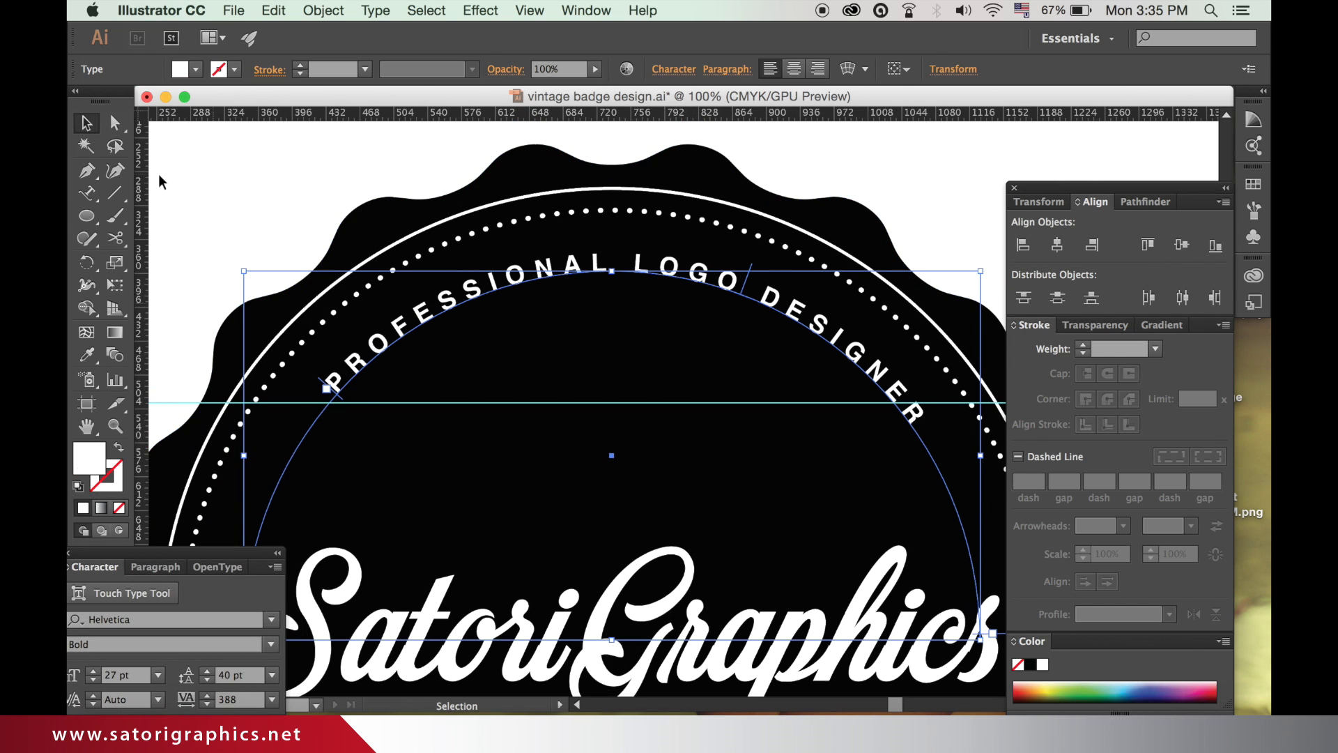
left_click(115, 123)
left_click(260, 186)
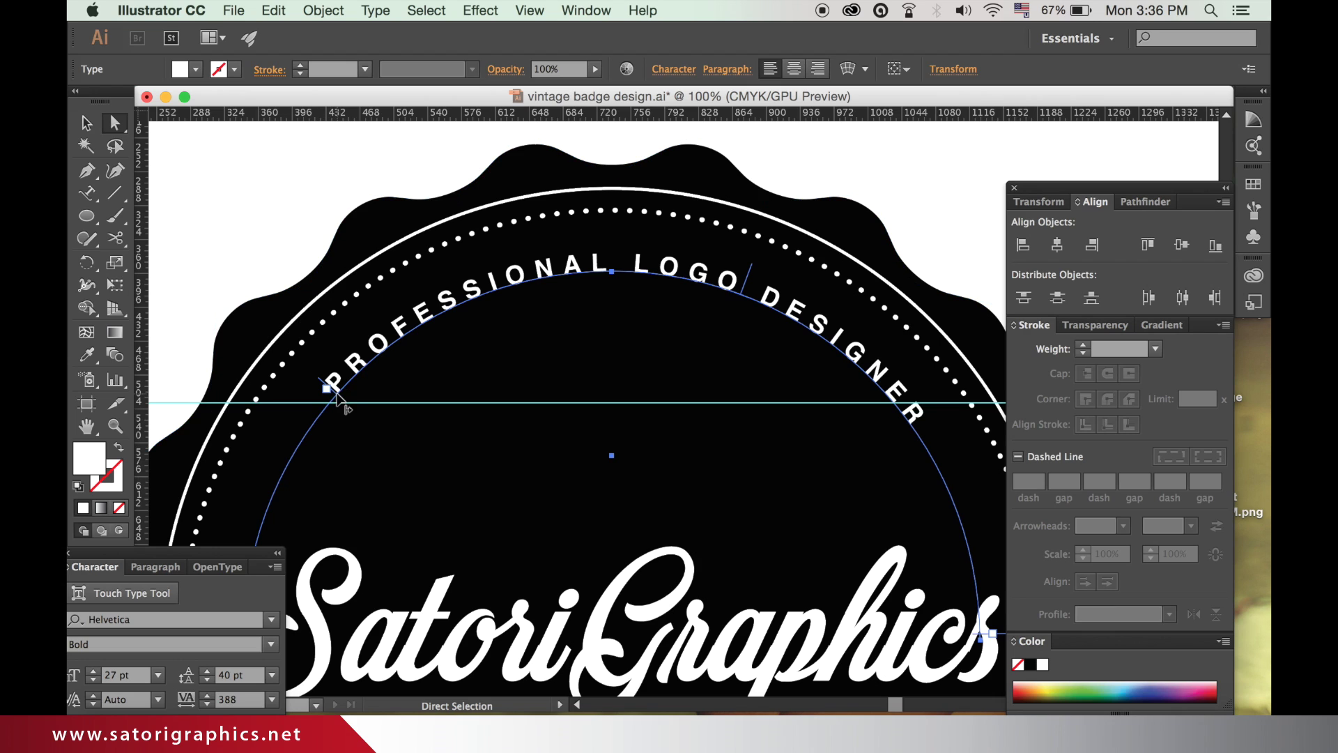
left_click_drag(336, 395, 324, 412)
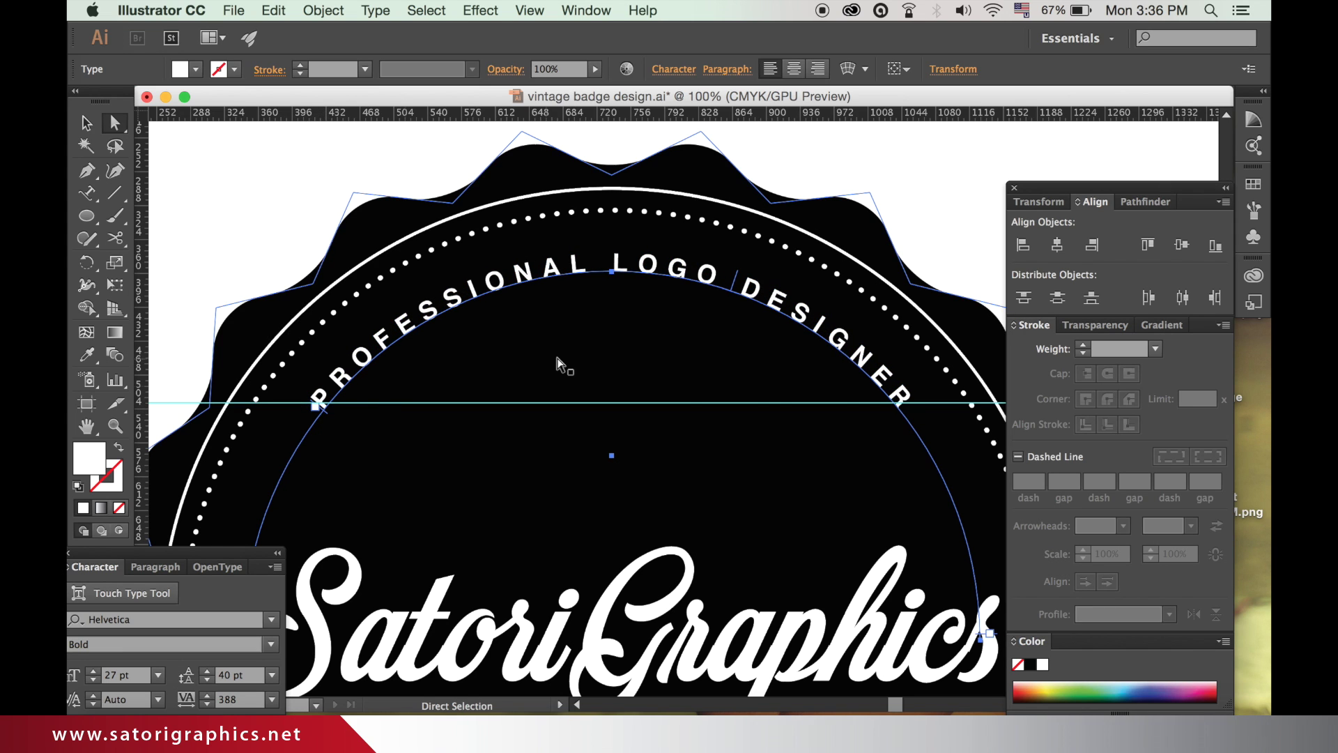
- Move the guide down to the bottom text and align its start bracket to it
key("super+minus")
scroll(627, 356, "down", 4)
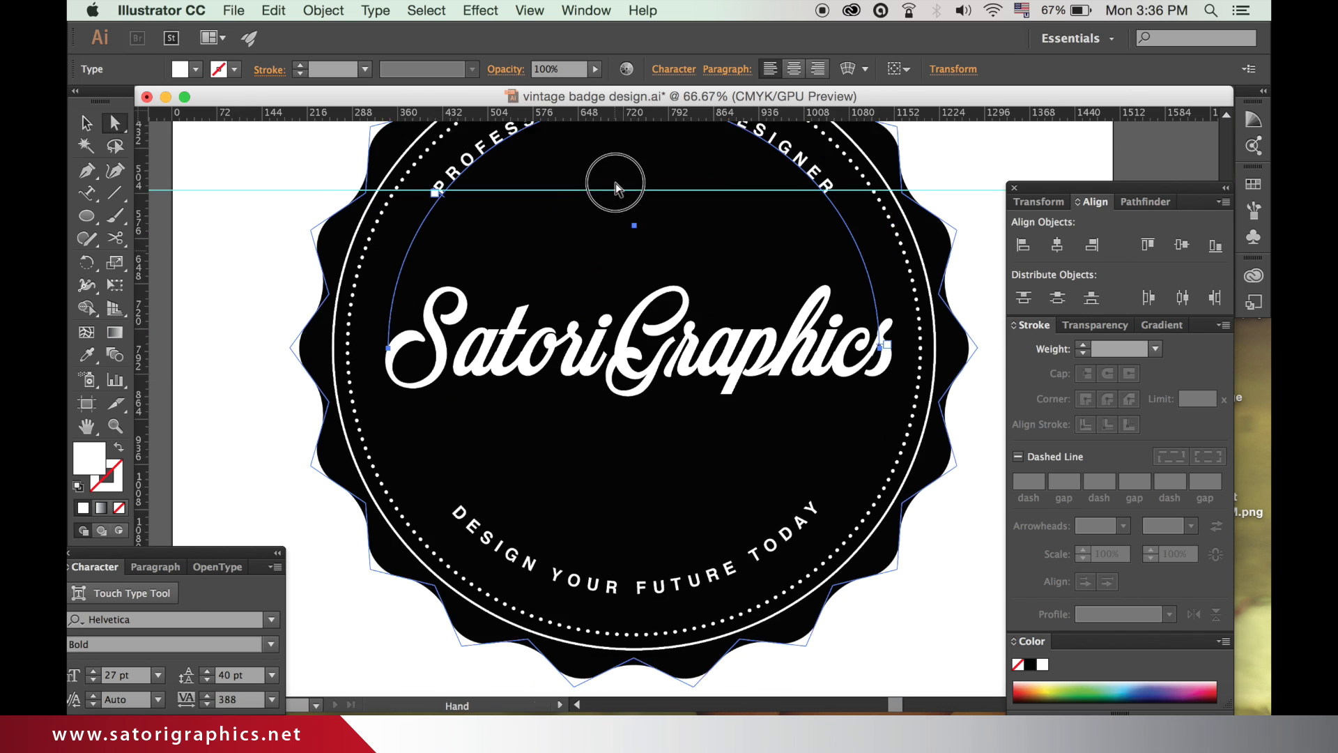
left_click_drag(303, 181, 303, 492)
key("super+equal")
scroll(453, 409, "down", 3)
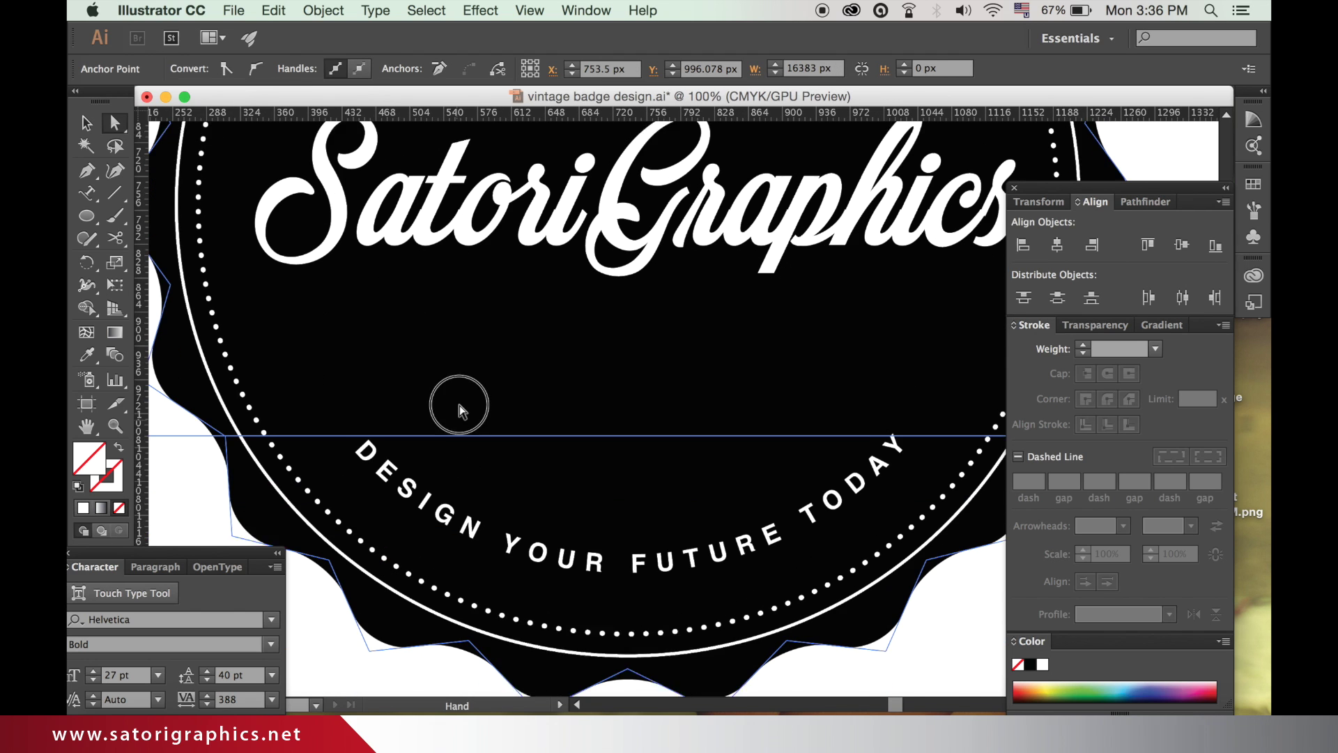
left_click(507, 524)
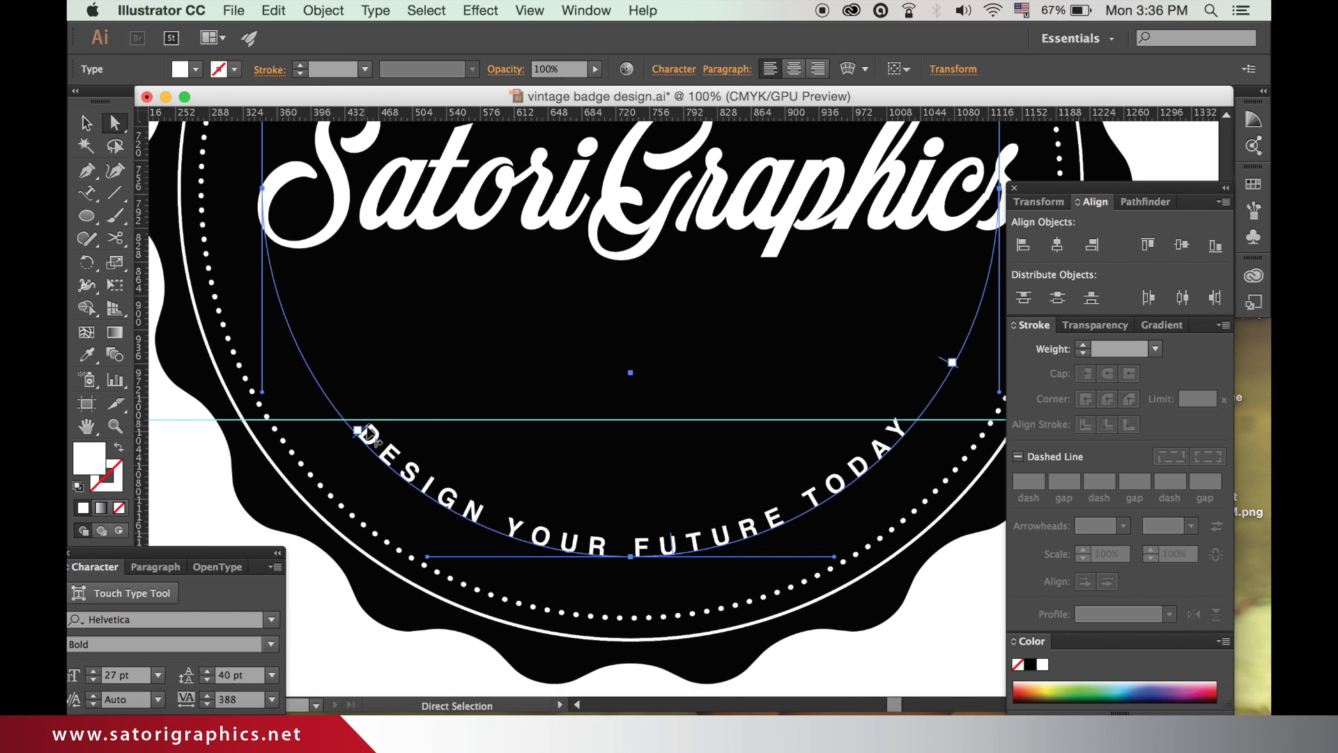
left_click_drag(359, 430, 363, 429)
left_click(213, 533)
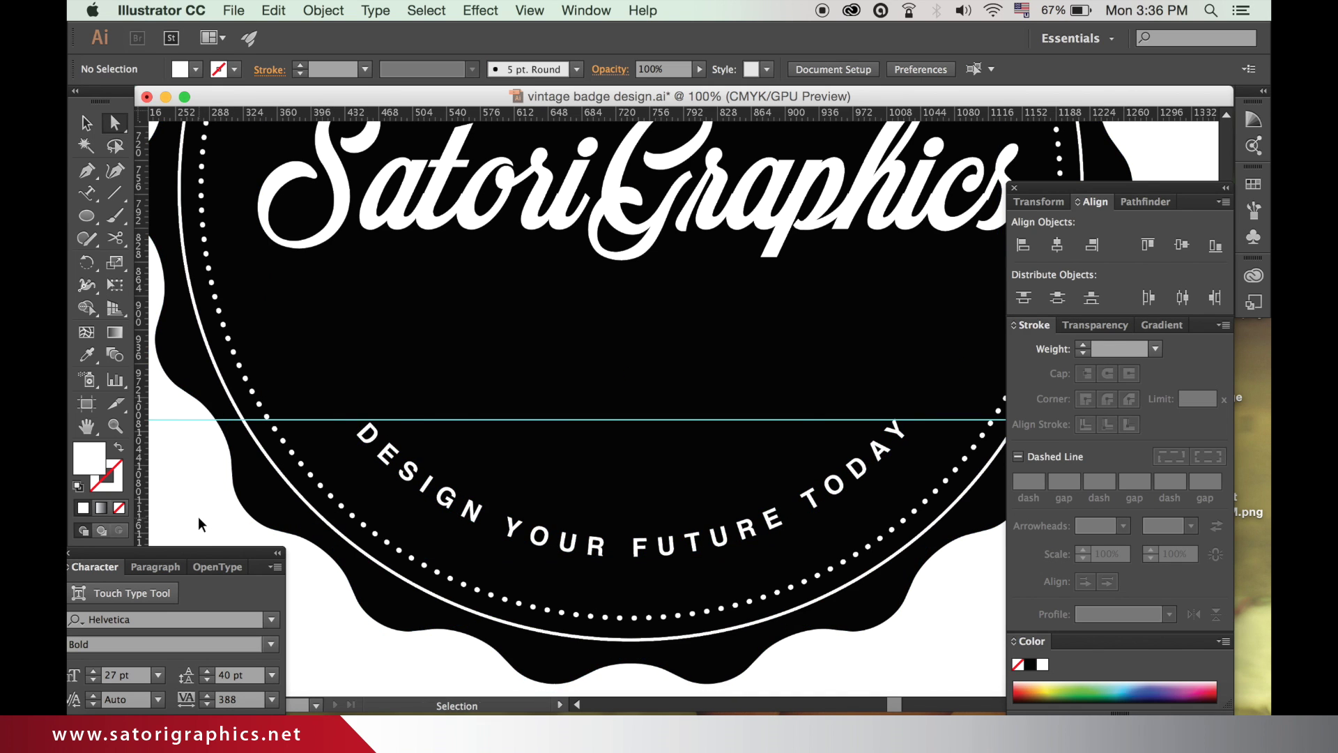
- Fit the artboard in view and move the guide up above the badge
key("super+0")
scroll(343, 368, "right", 2)
scroll(343, 368, "up", 1)
left_click_drag(349, 457, 355, 185)
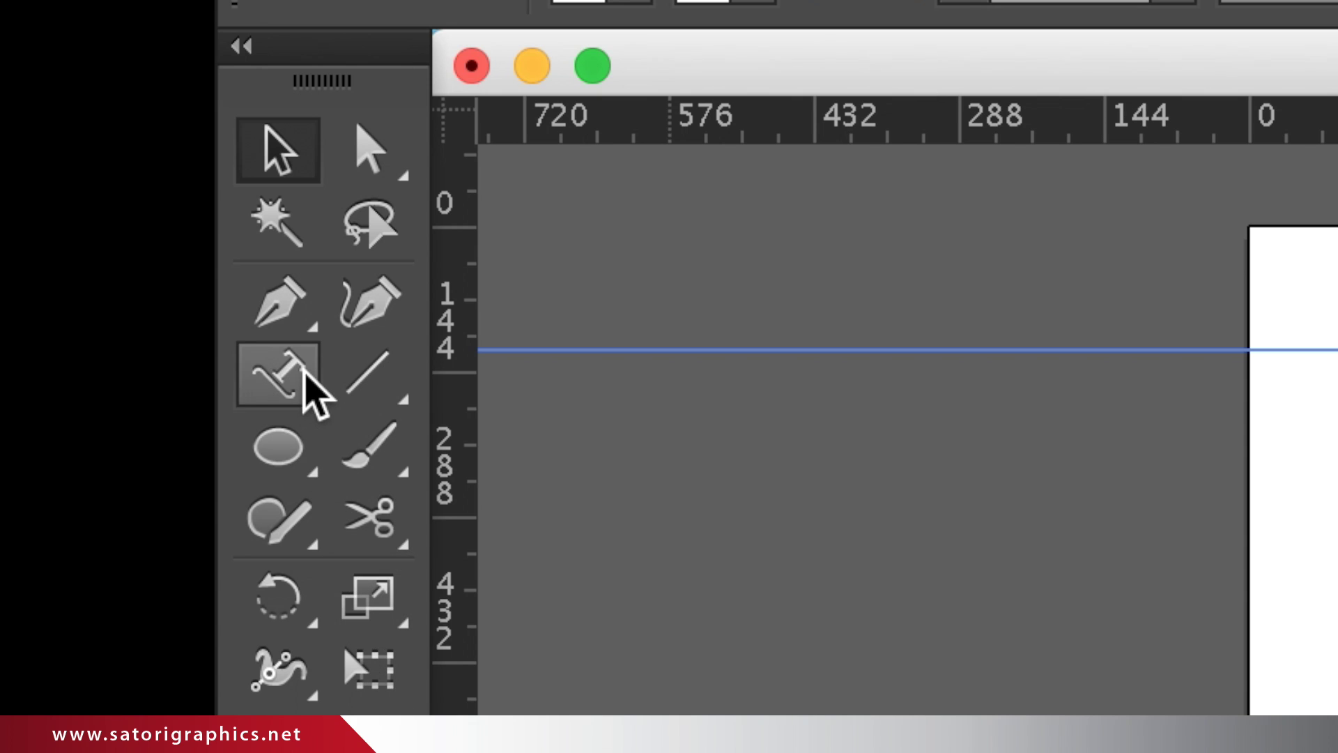
- Set Est 2011 to tracking 10 in the dearJoe 6 font
left_click(305, 372)
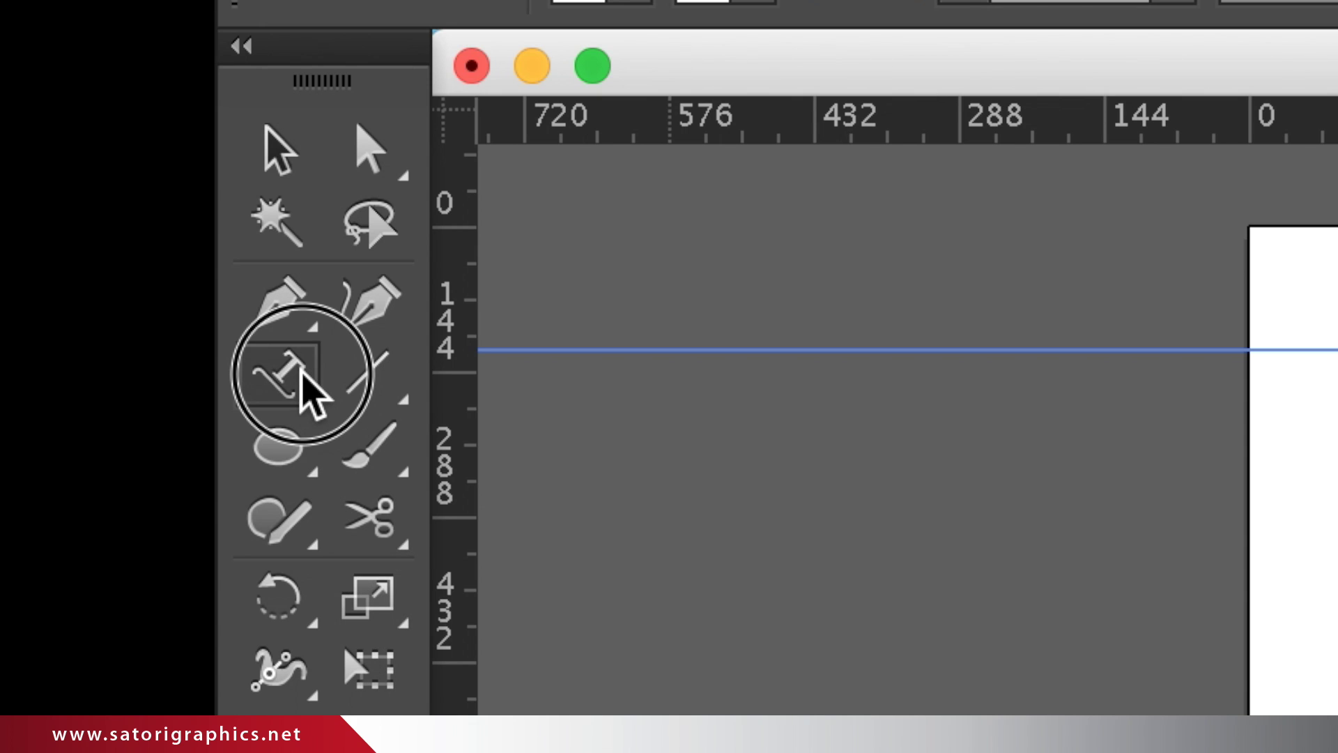
left_click(377, 391)
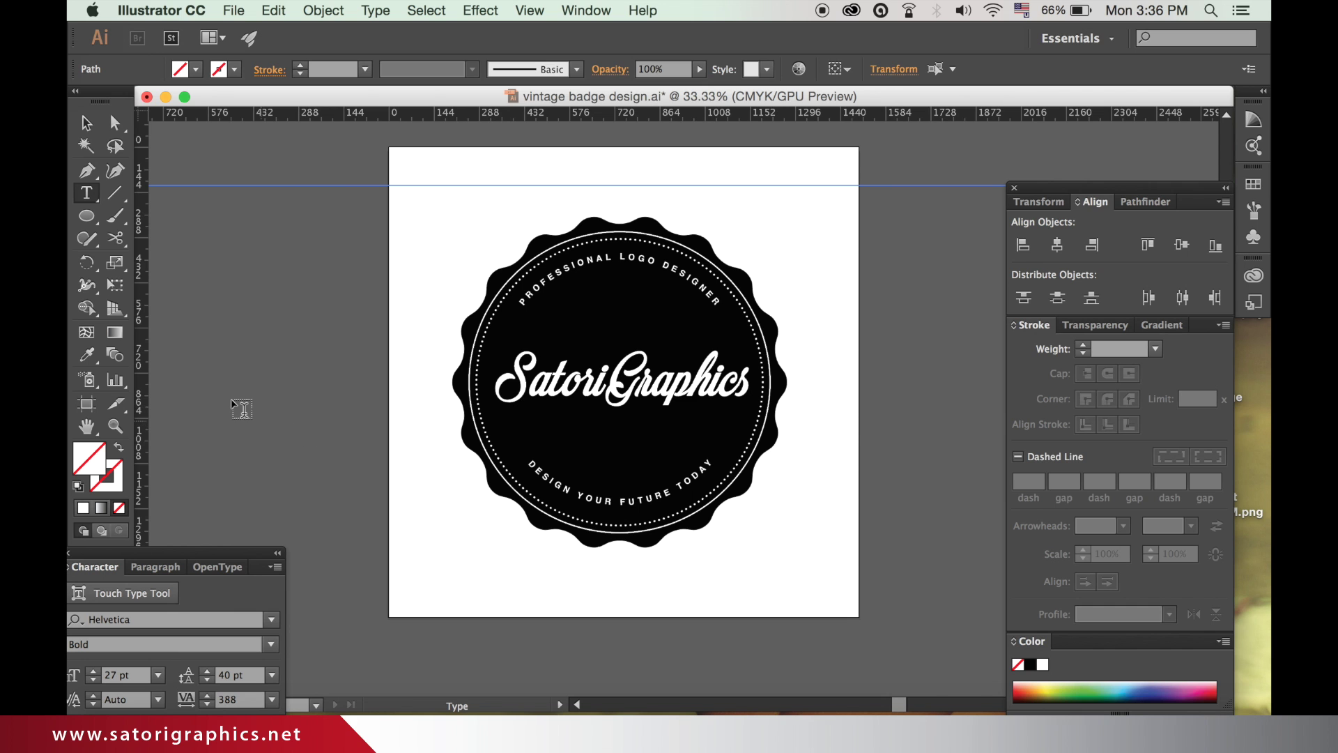
key("super+shift+a")
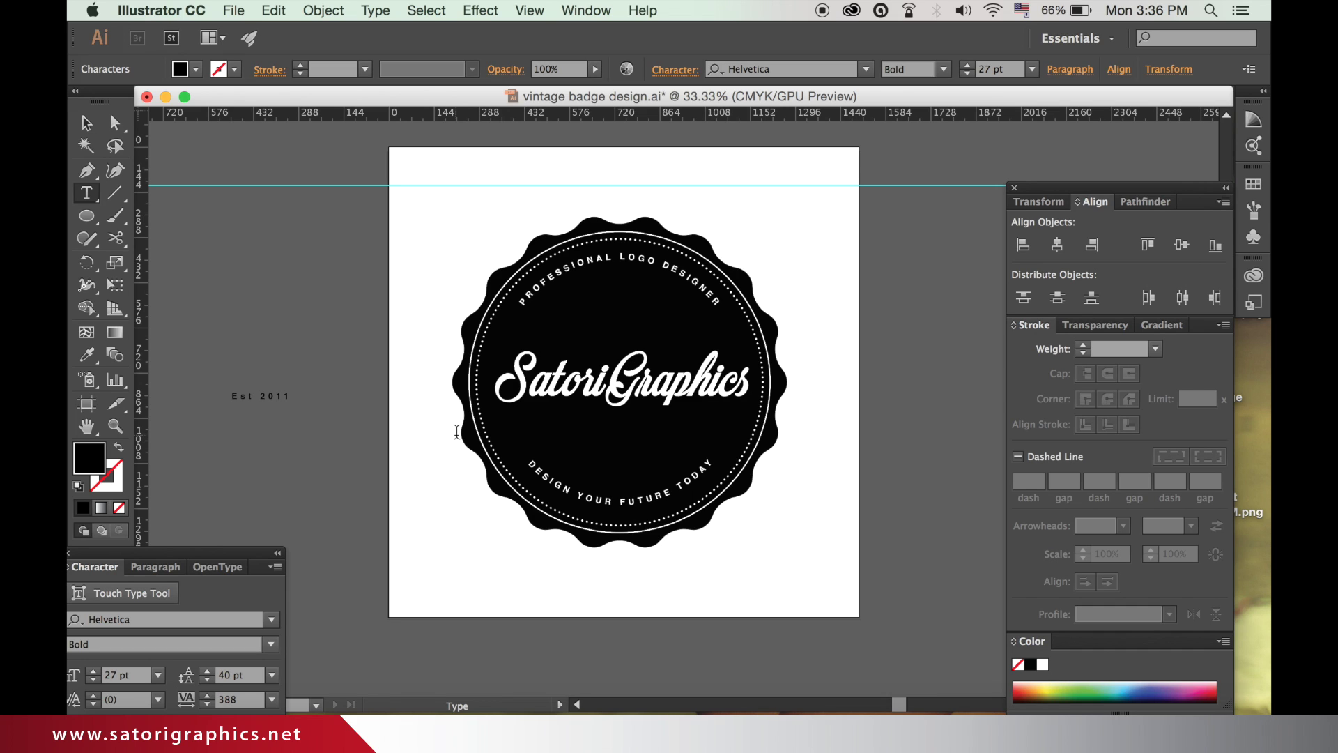
left_click(87, 124)
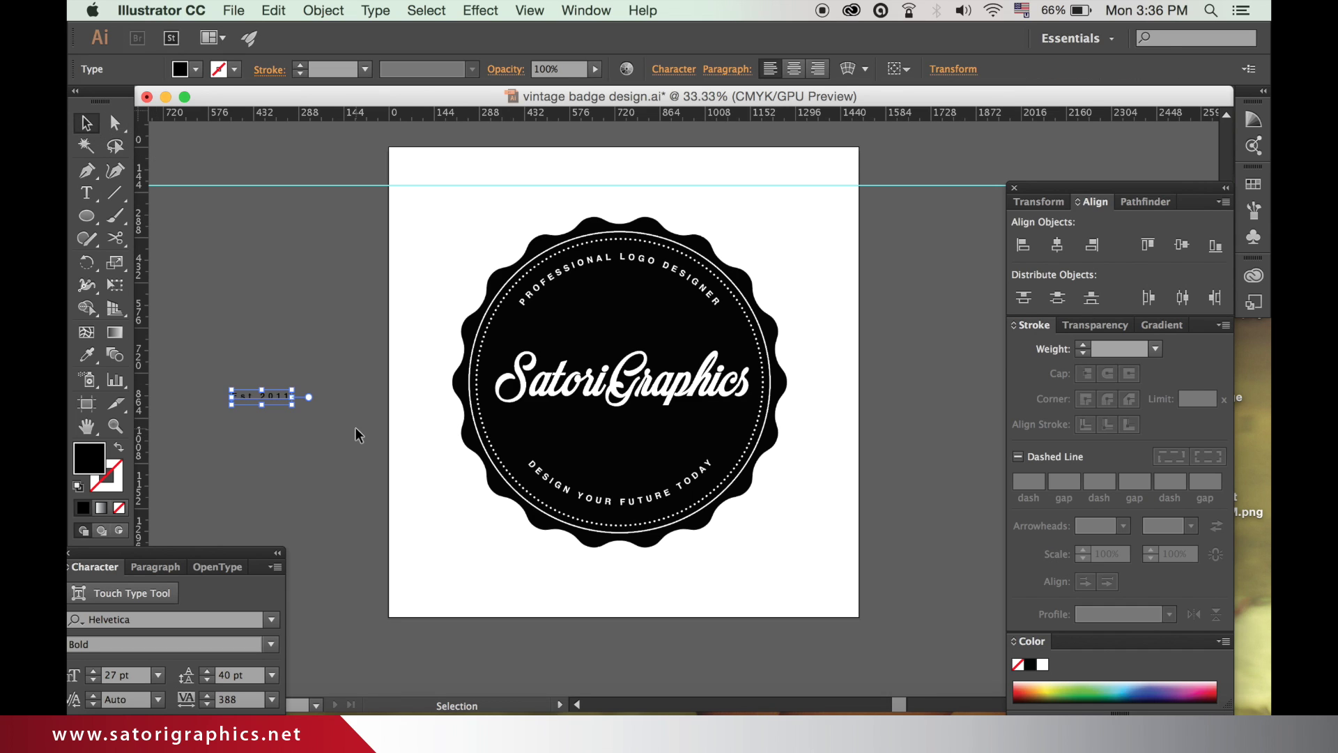
left_click_drag(194, 558, 1141, 502)
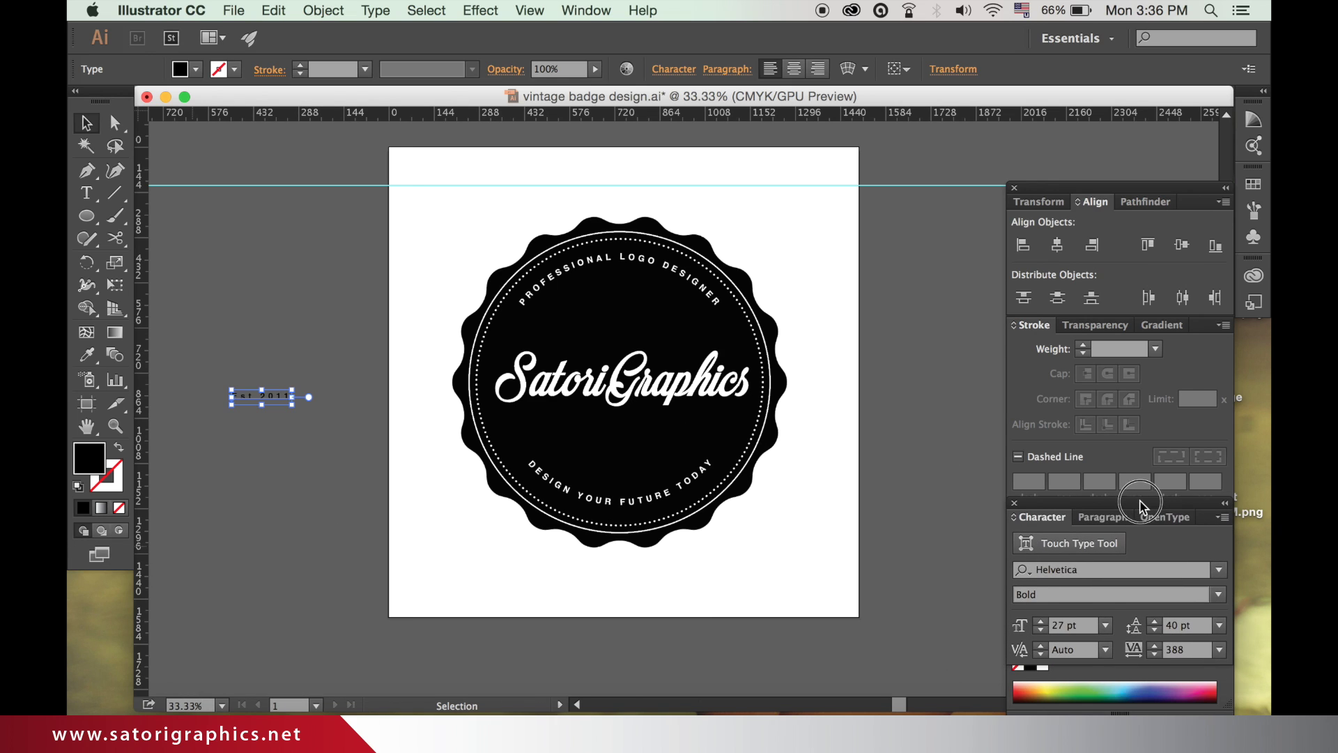
left_click(1219, 651)
left_click(1191, 527)
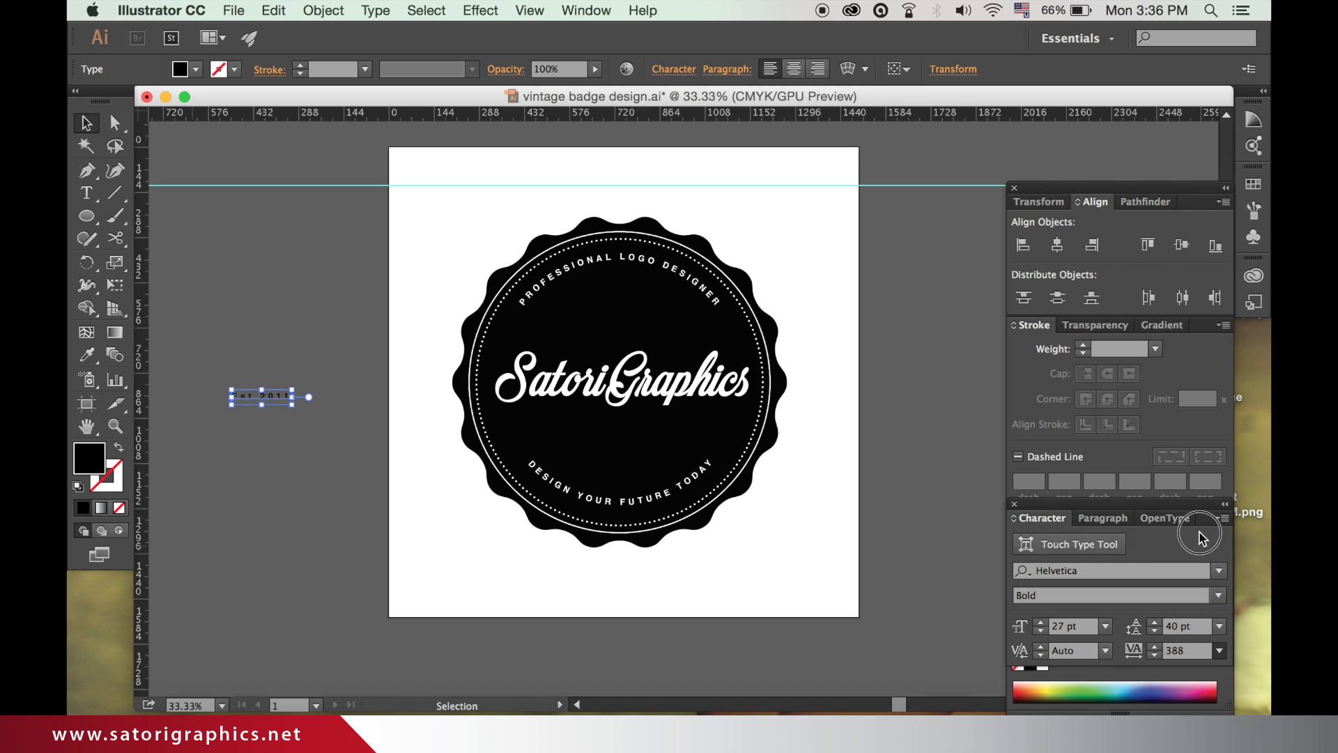
left_click(1220, 570)
left_click_drag(1263, 223, 1267, 172)
left_click(1171, 420)
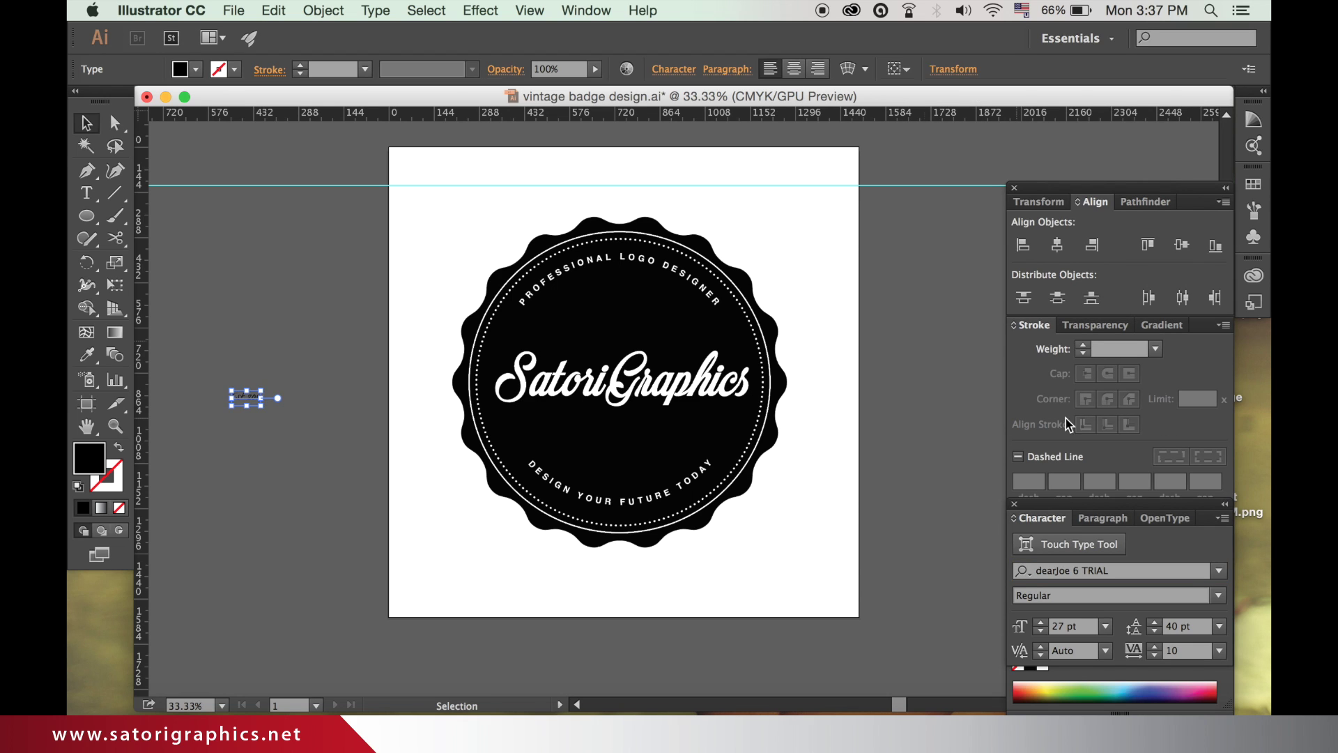
- Scale Est 2011 up, give it a white fill, and move it under SatoriGraphics
left_click(299, 432)
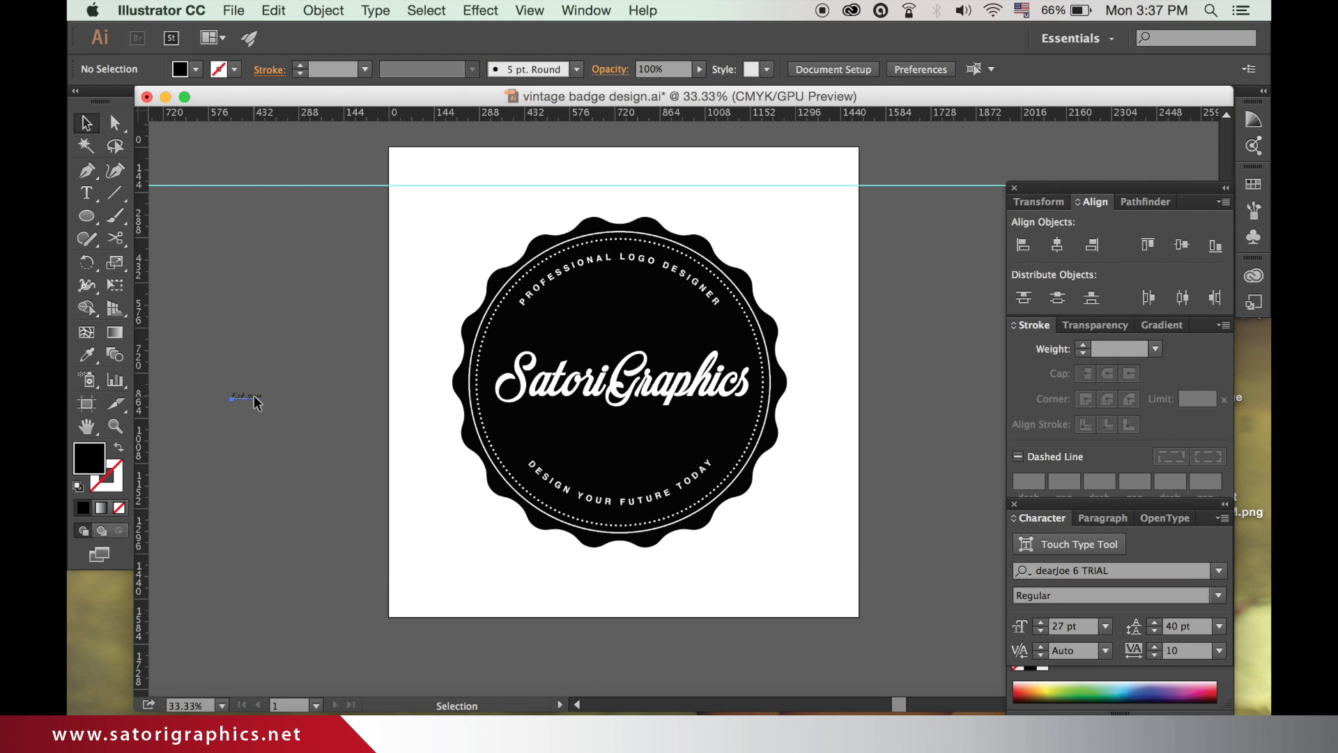
left_click(255, 397)
mouse_move(279, 387)
left_mouse_down()
mouse_move(298, 376)
mouse_move(285, 382)
left_mouse_up()
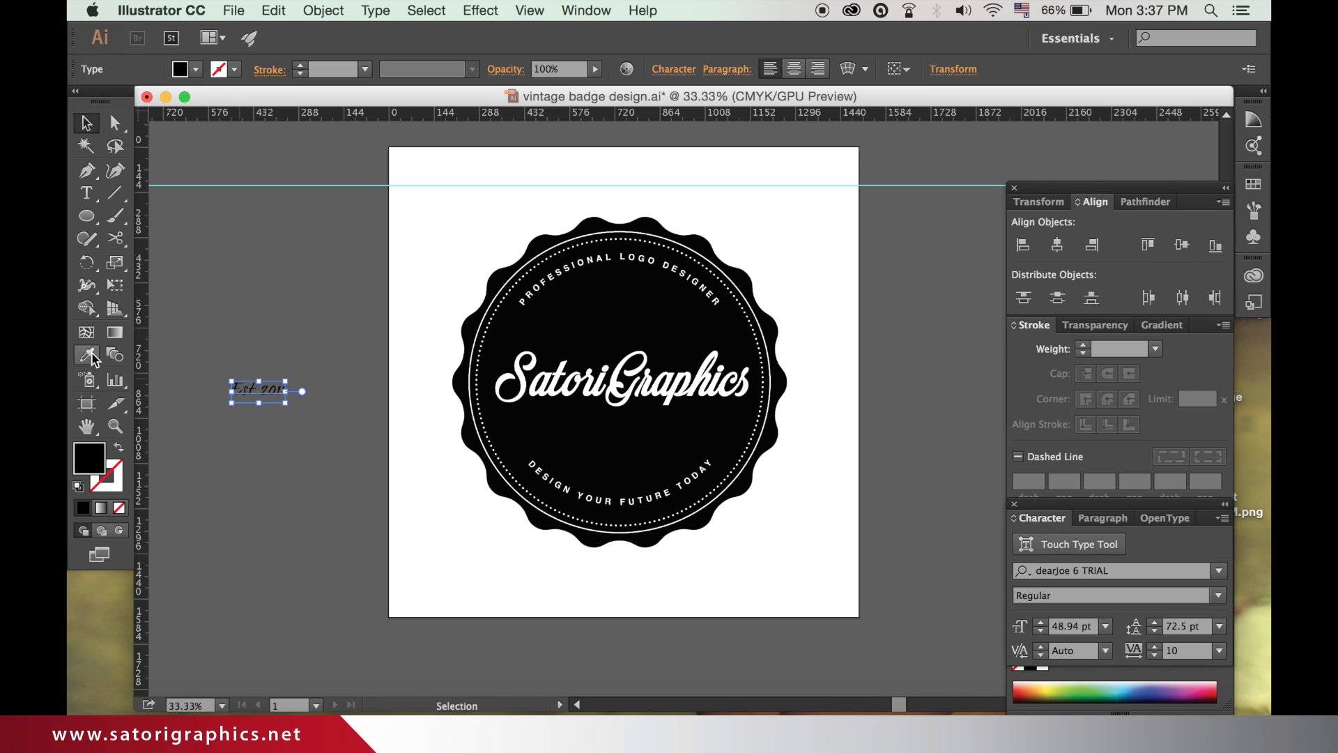
left_click(88, 354)
left_click(433, 254)
left_click(85, 124)
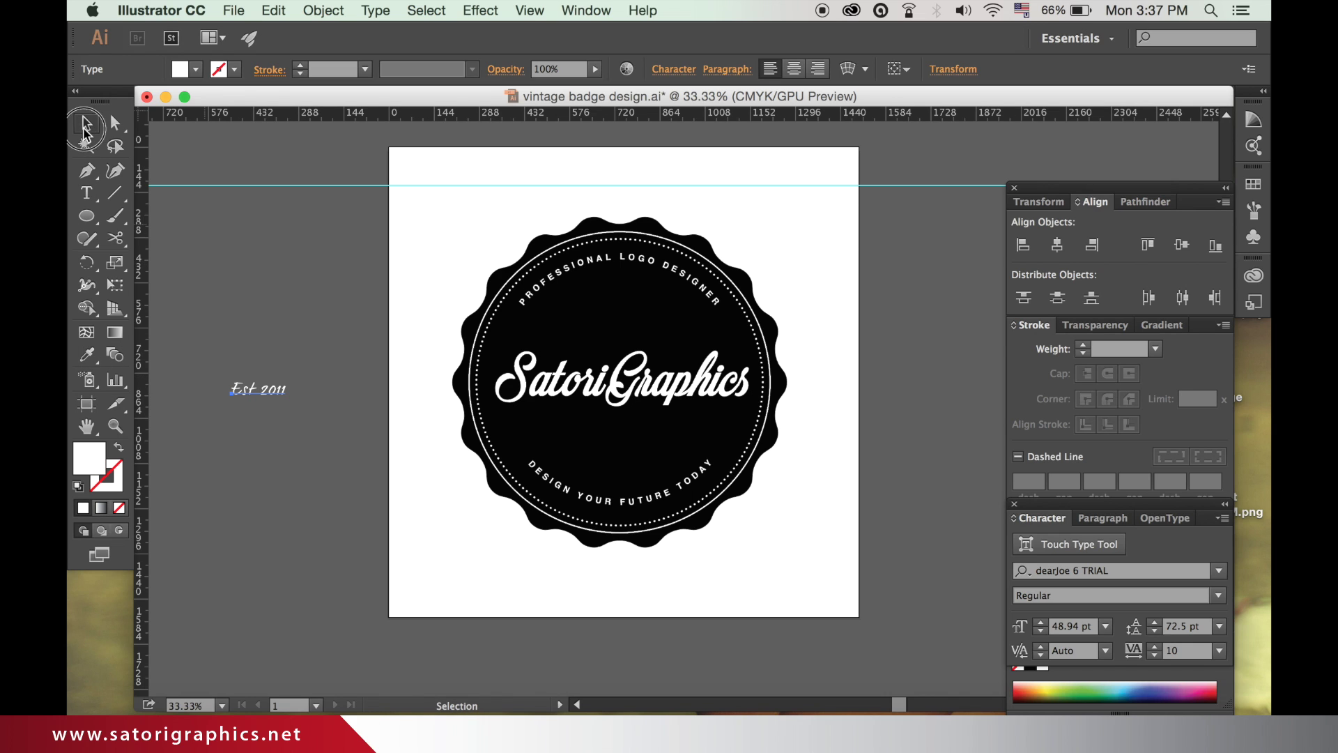
left_click(268, 369)
left_click_drag(277, 394, 627, 429)
- At 50% zoom, draw a short white horizontal line left of Est 2011 with the Pen
left_click(405, 644)
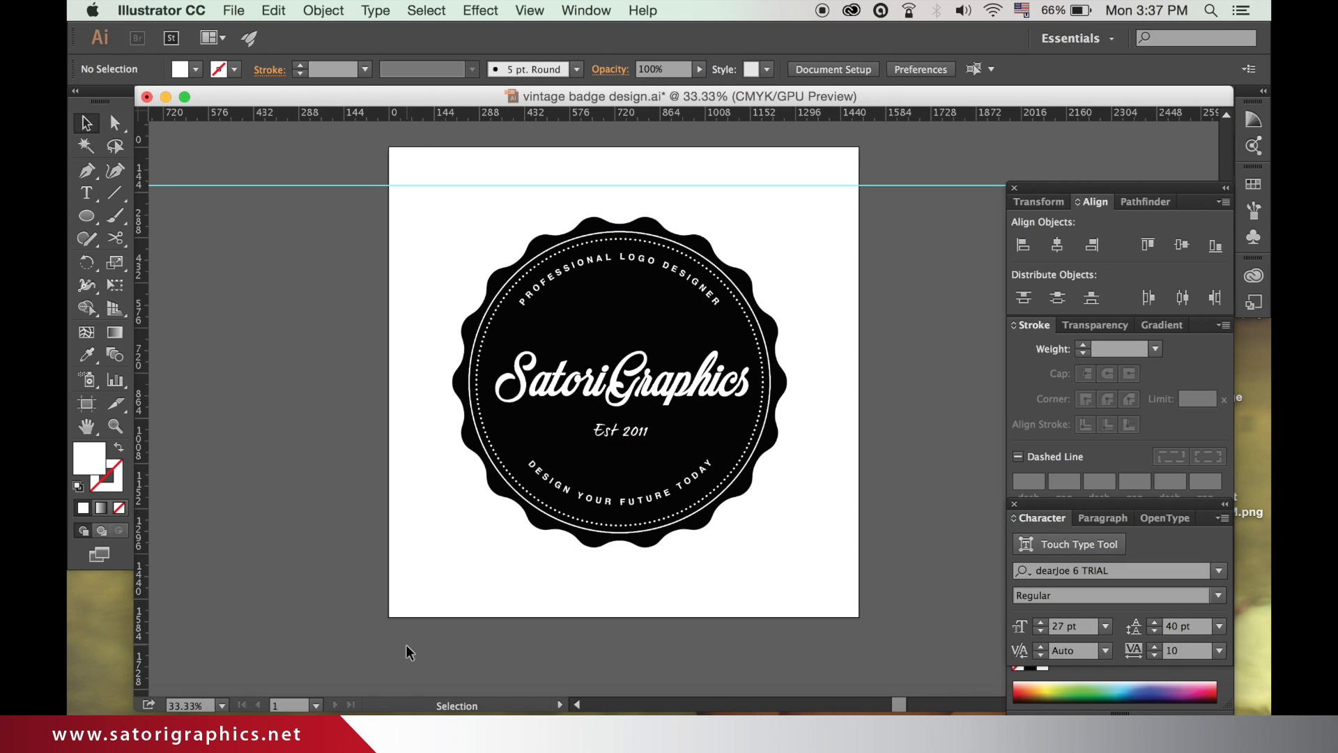
key("super+equal")
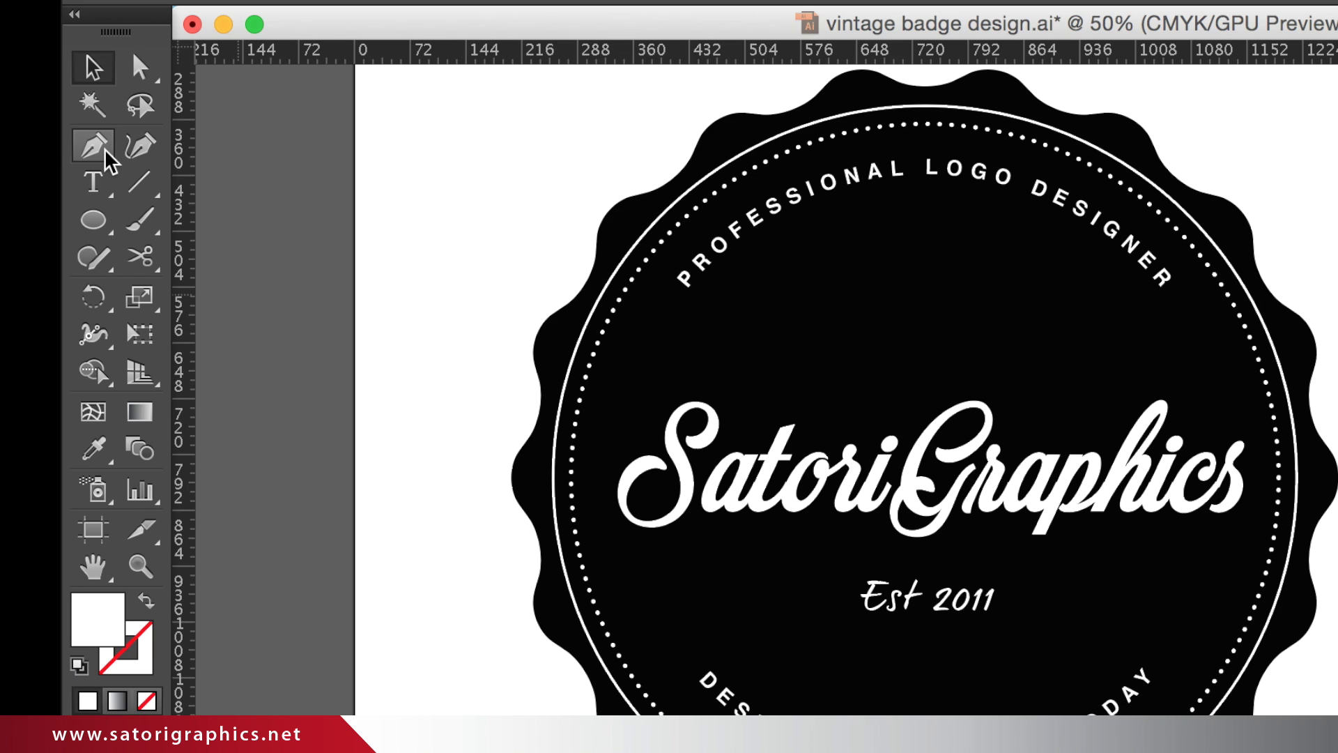
left_click(105, 151)
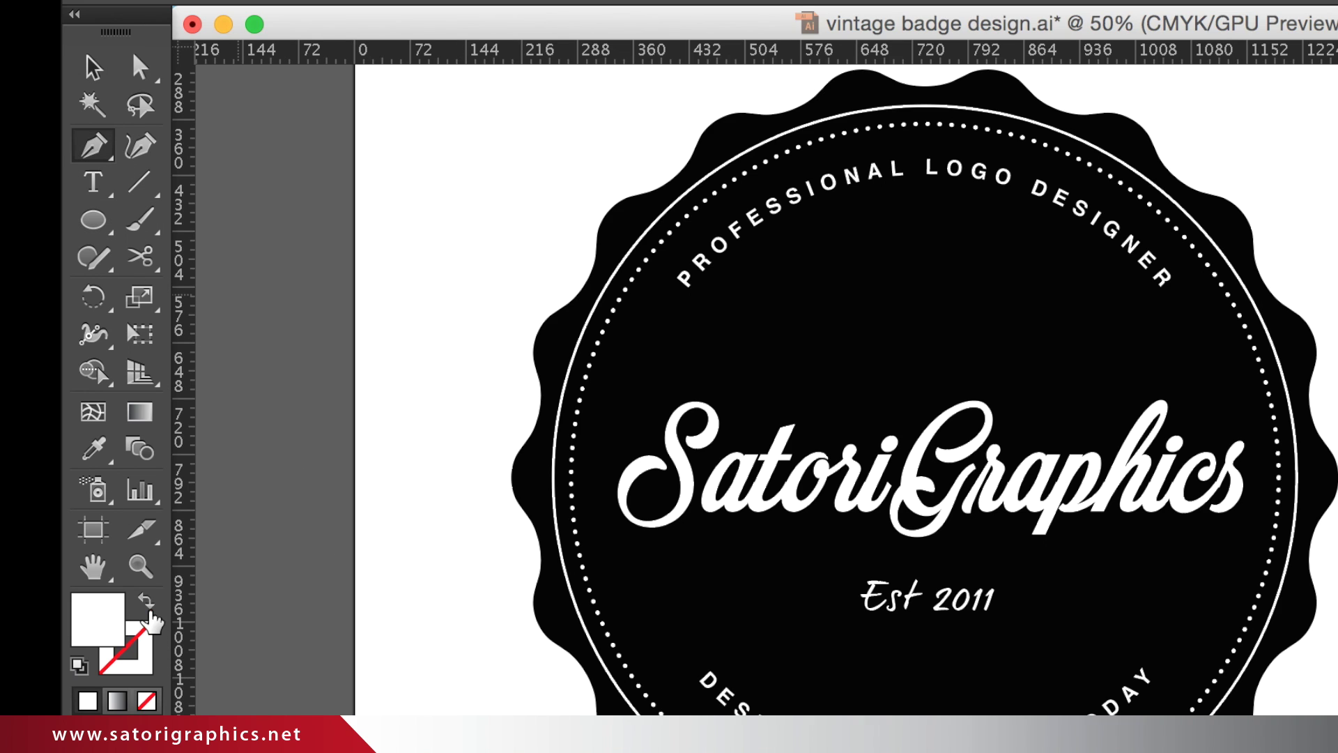
left_click(147, 602)
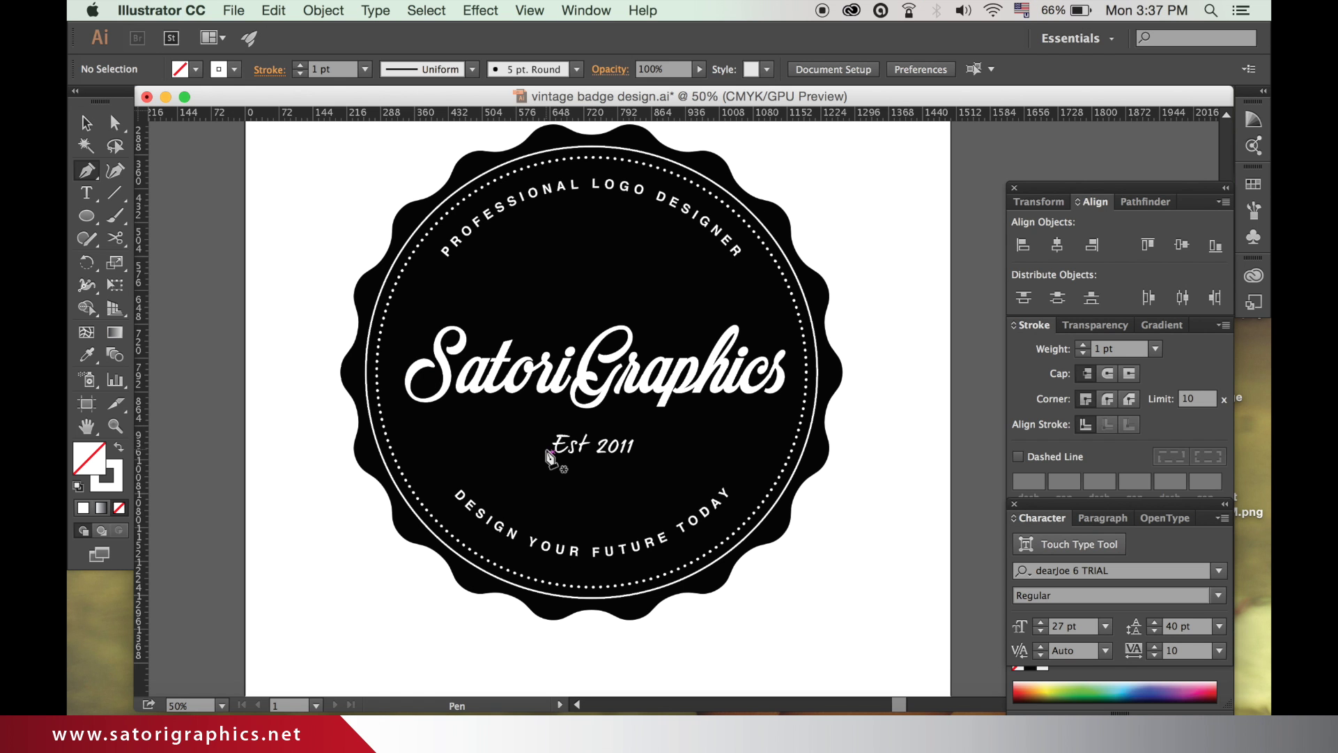
left_click(540, 445)
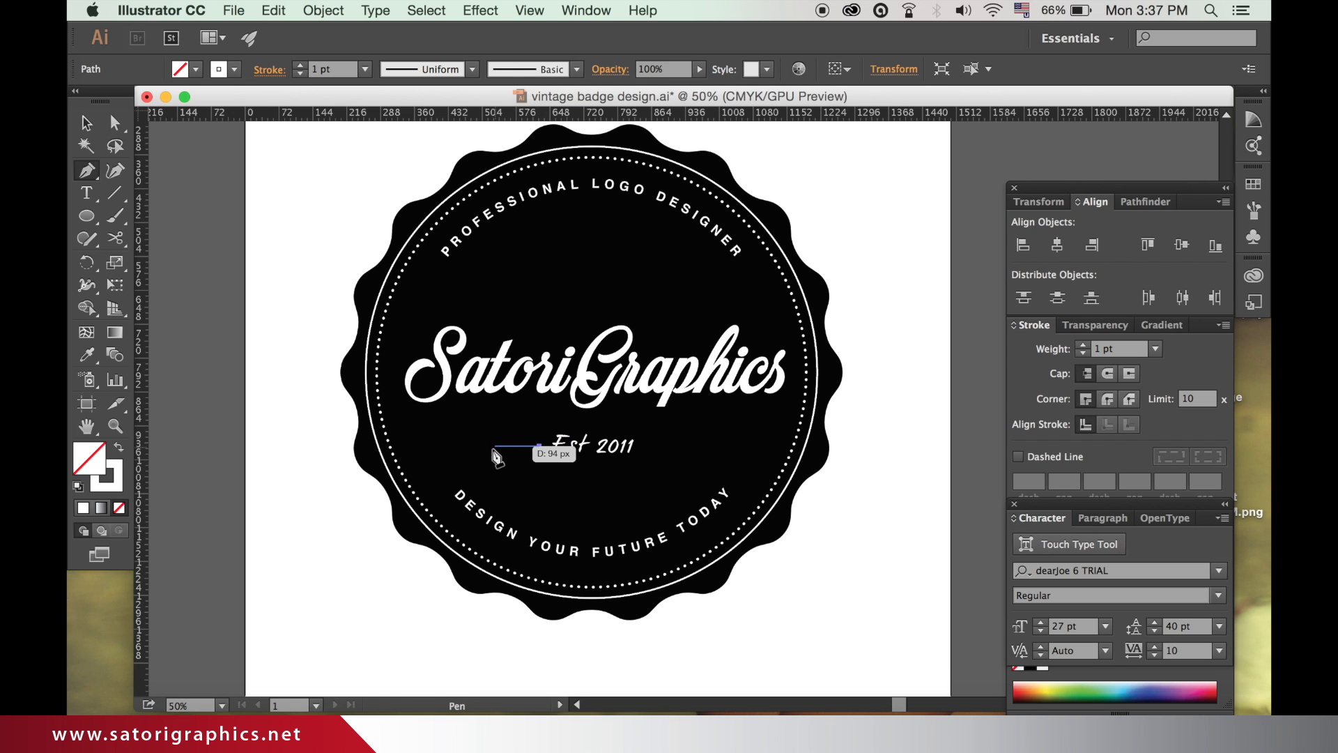
left_click(473, 446)
key("v")
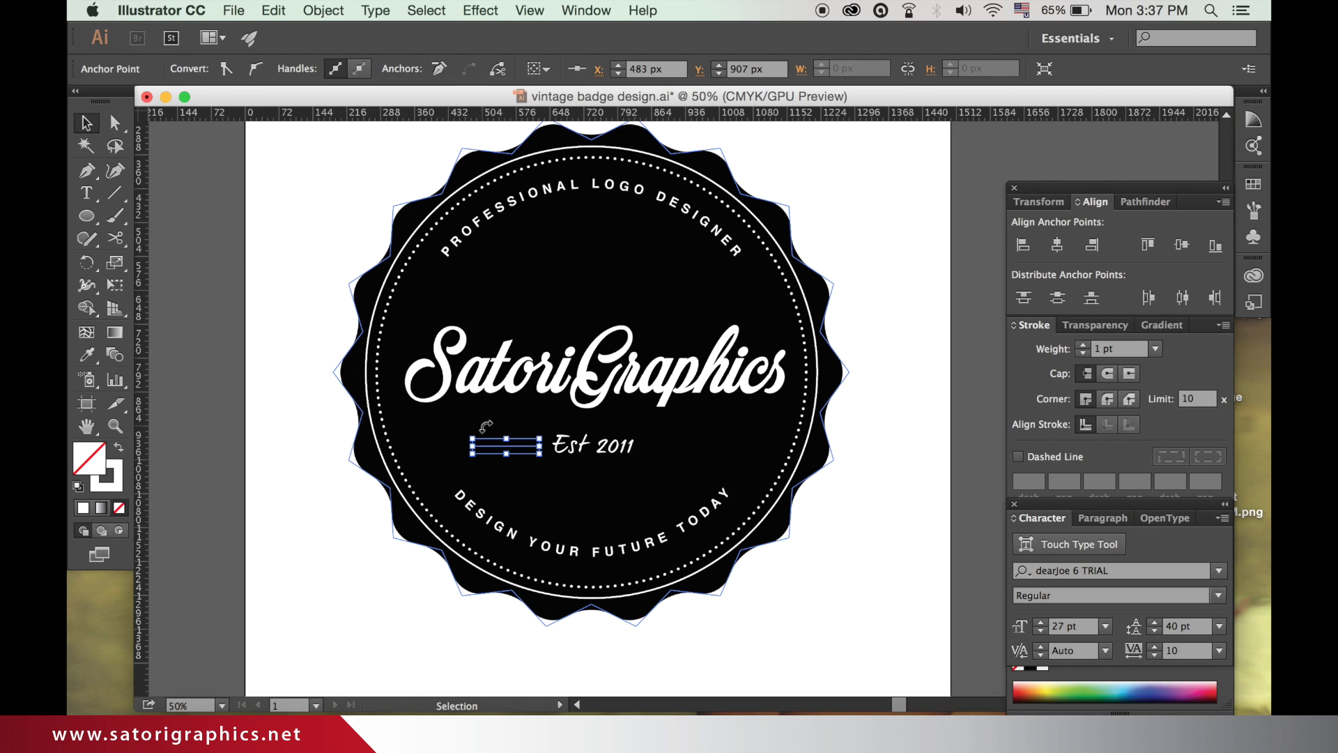
- Set the line's stroke weight to 5 pt, then raise it to 8 pt
left_click(527, 449)
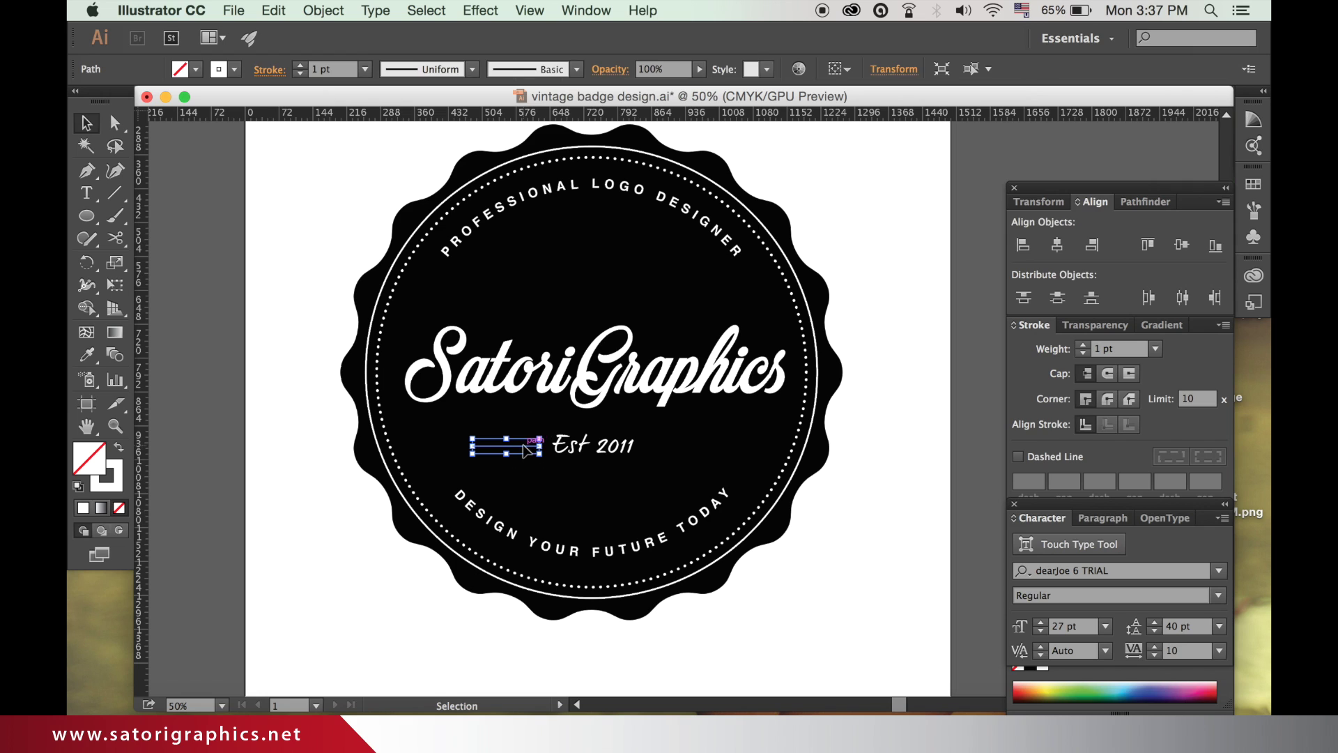
left_click(366, 73)
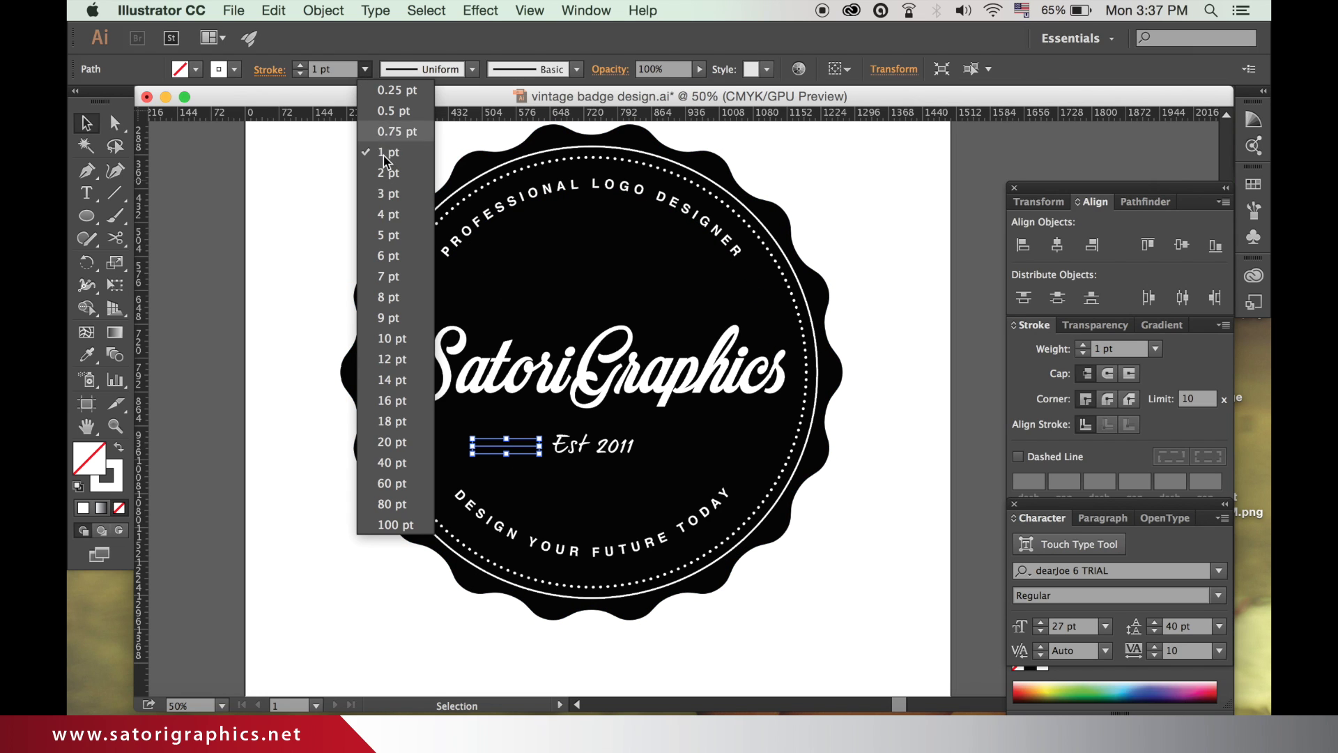
left_click(394, 230)
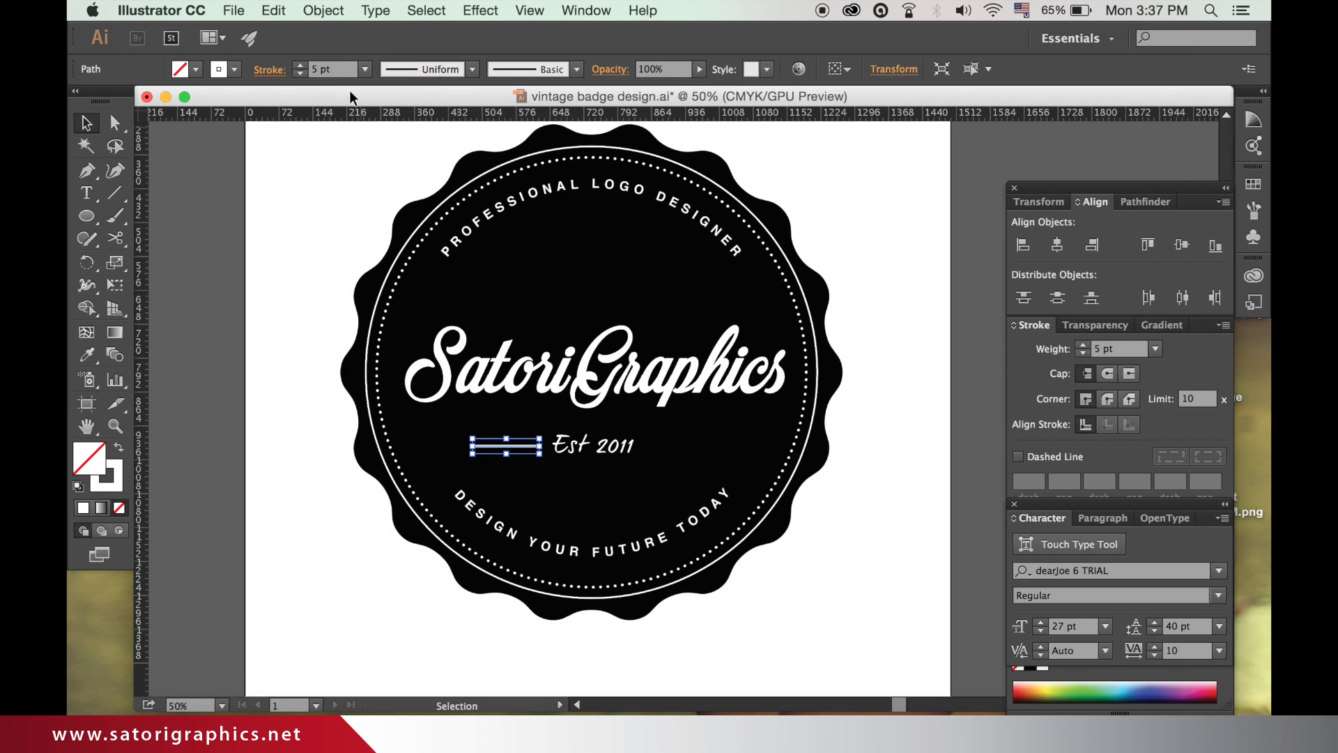
left_click(300, 66)
left_click(300, 66)
left_click(300, 66)
- Apply the triangle Variable Width Profile to the line
left_click(473, 70)
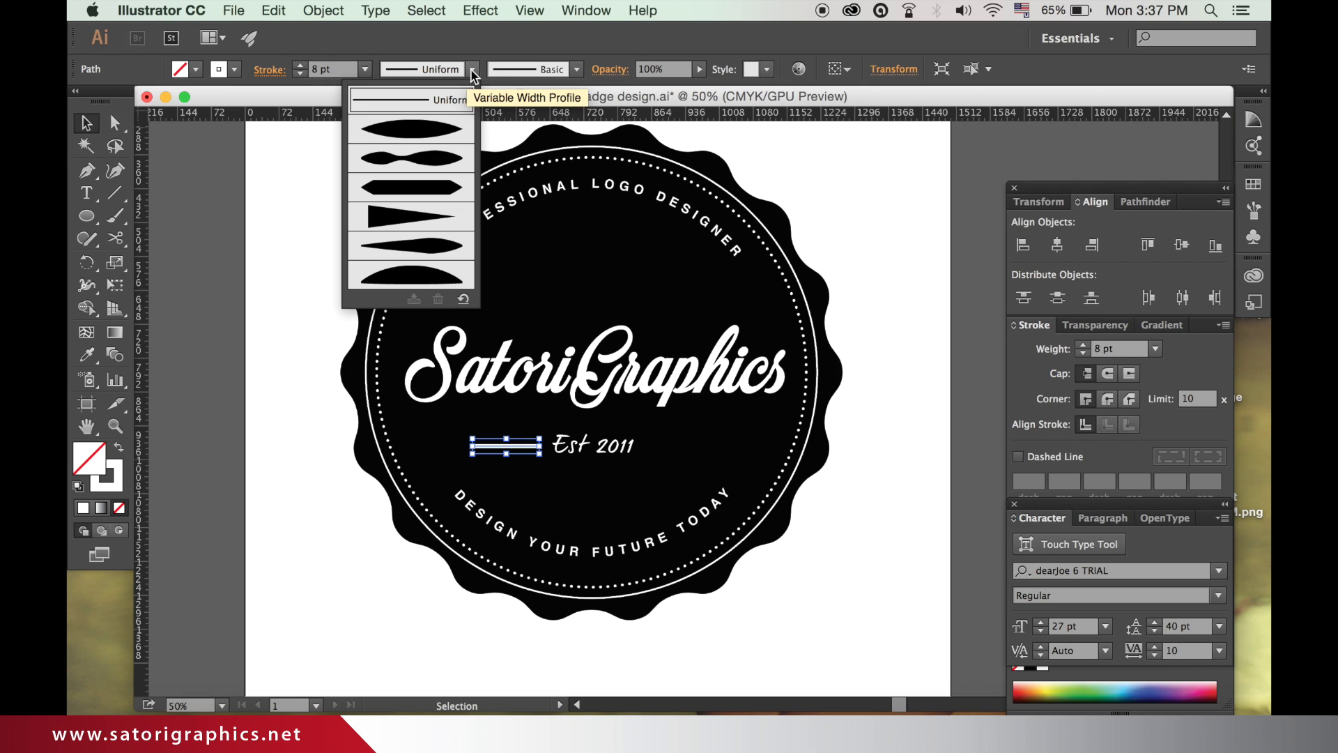
left_click(435, 216)
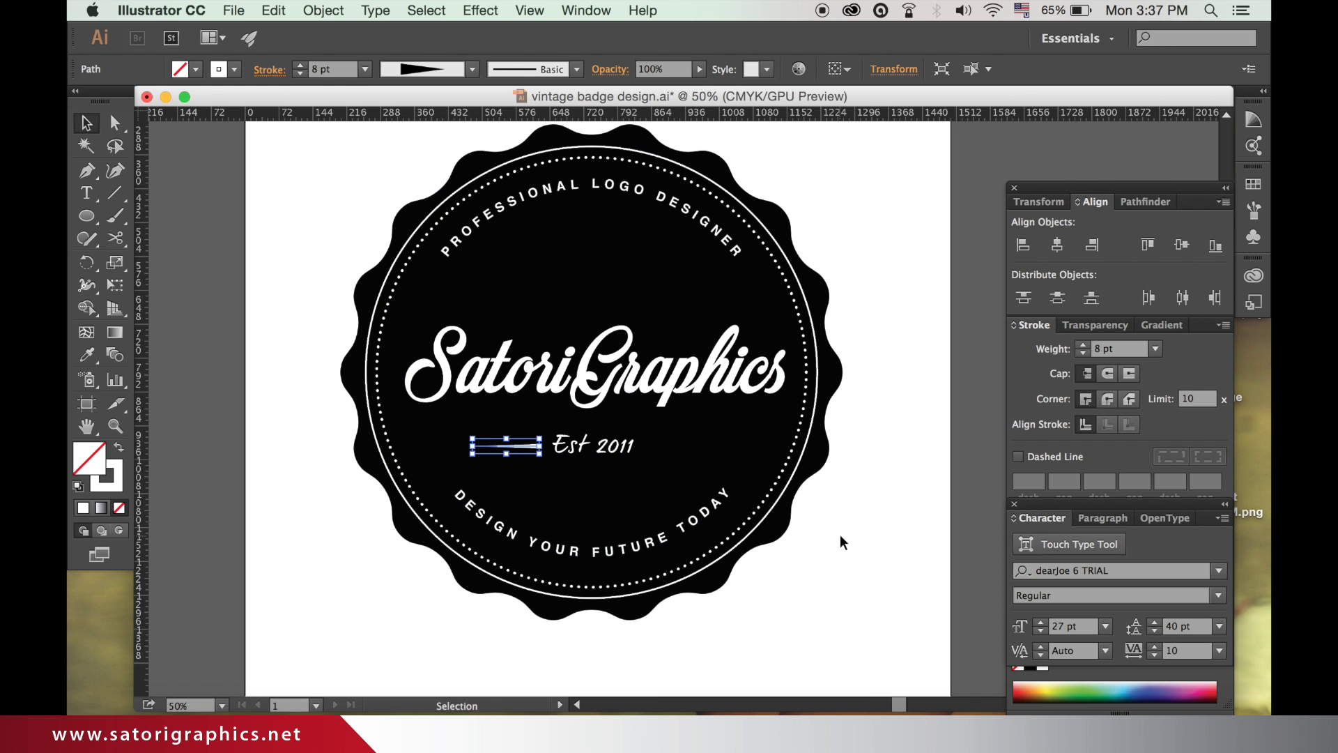
left_click(841, 537)
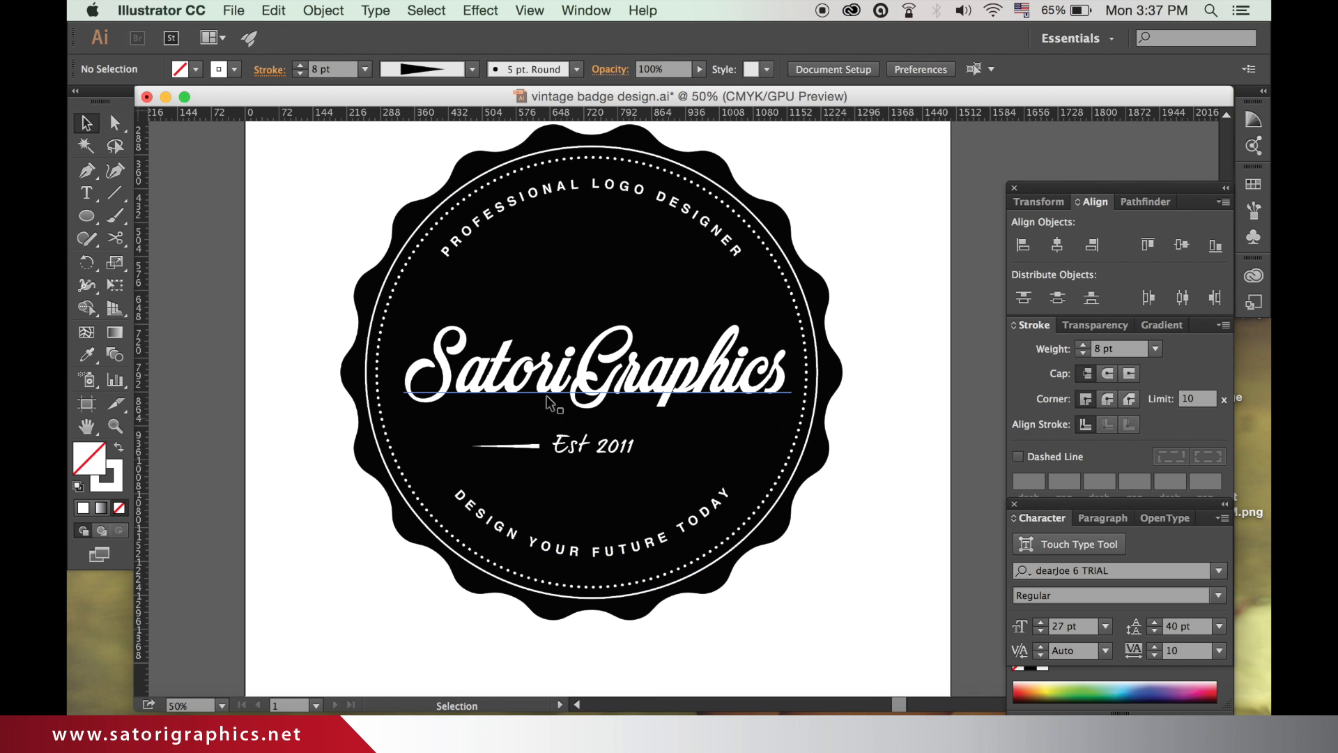
- Give the tapered line Round Cap and Round Join, then zoom in to check it
left_click(526, 445)
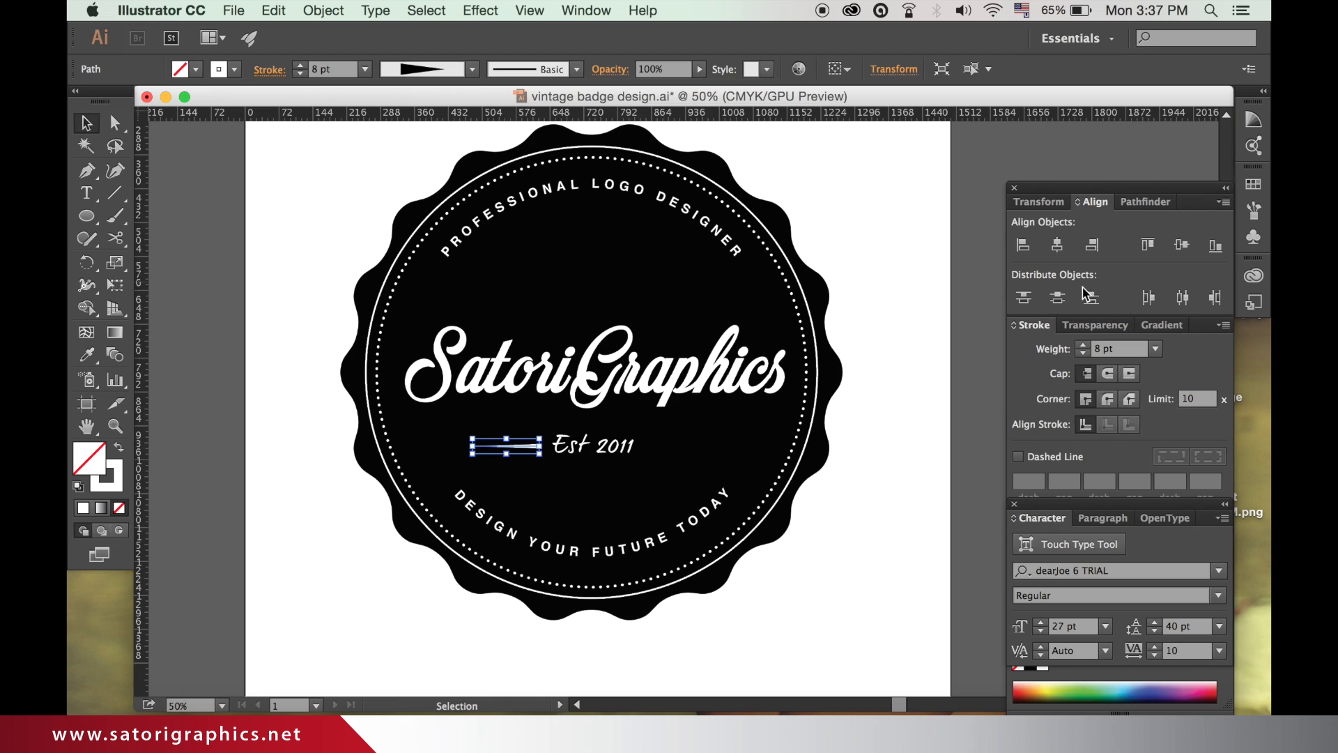
left_click(1107, 374)
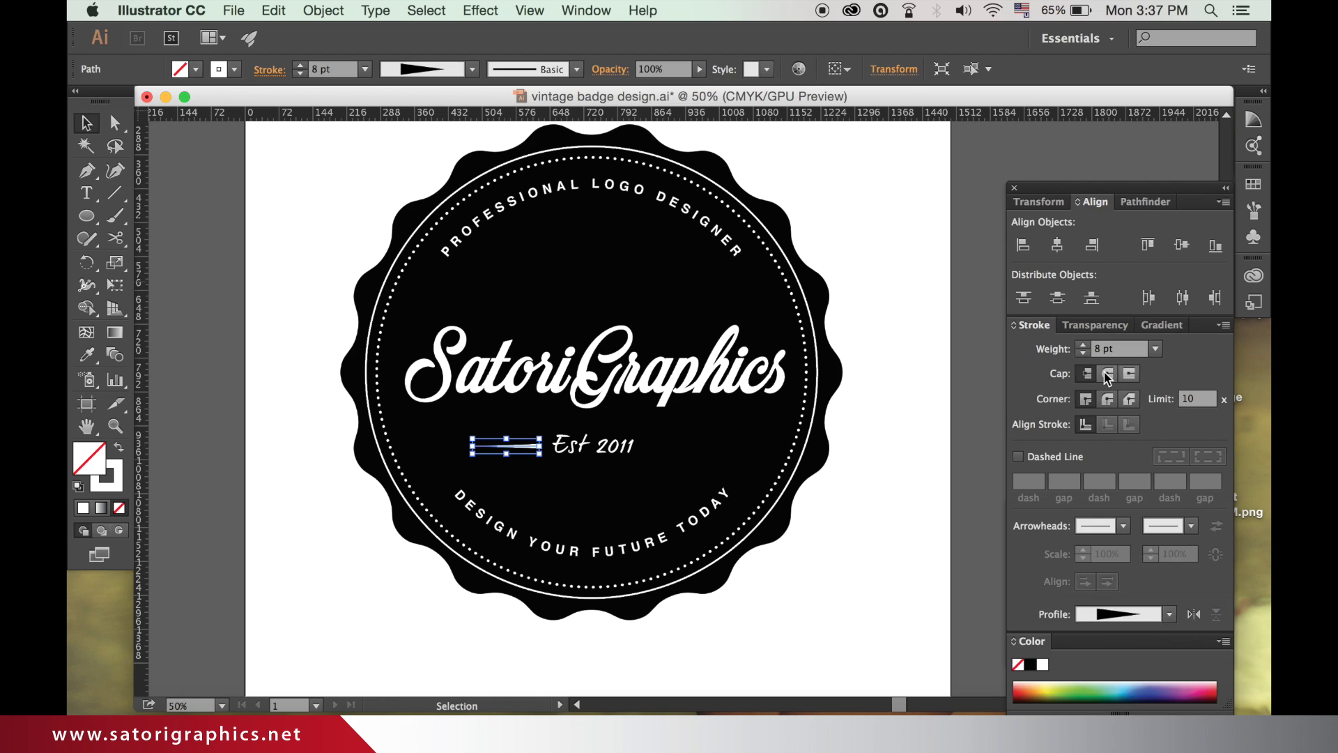
left_click(1108, 399)
left_click(349, 579)
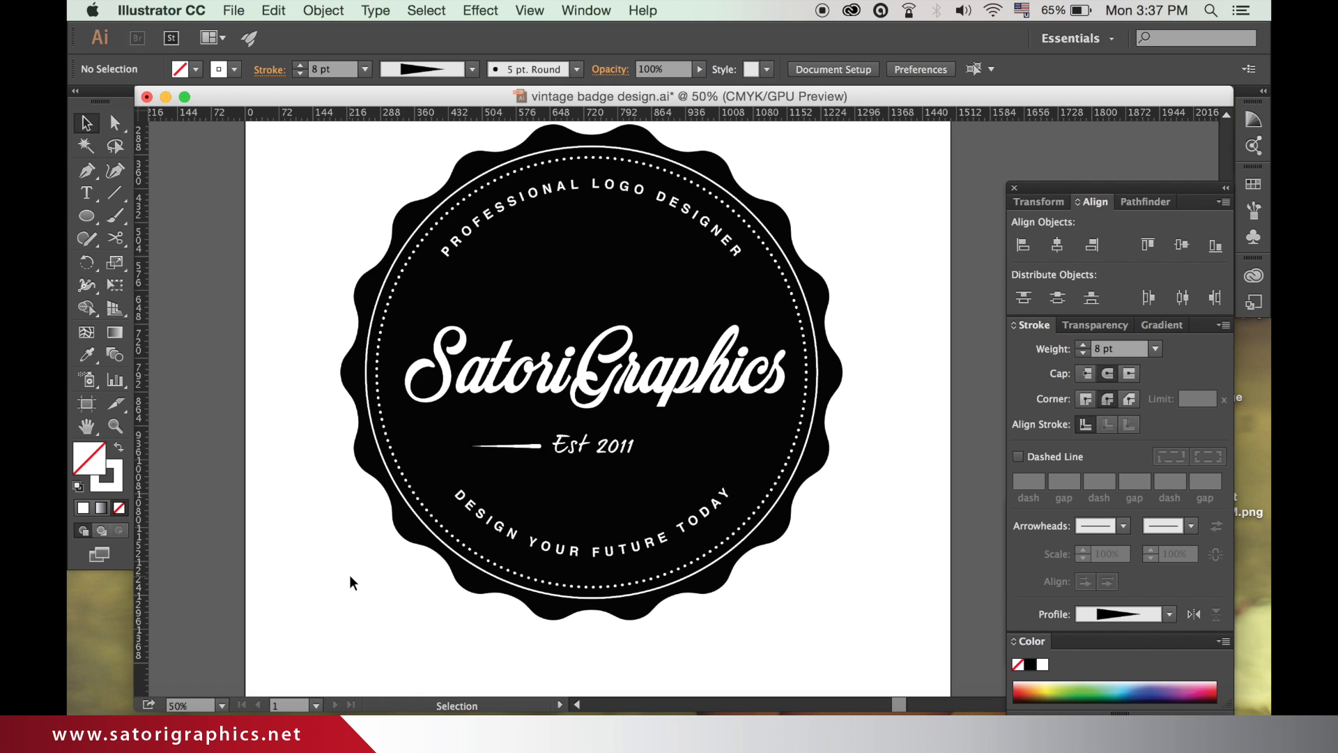
key("super+equal")
key("super+equal")
key("super+equal")
key("super+equal")
left_click_drag(538, 418, 724, 189)
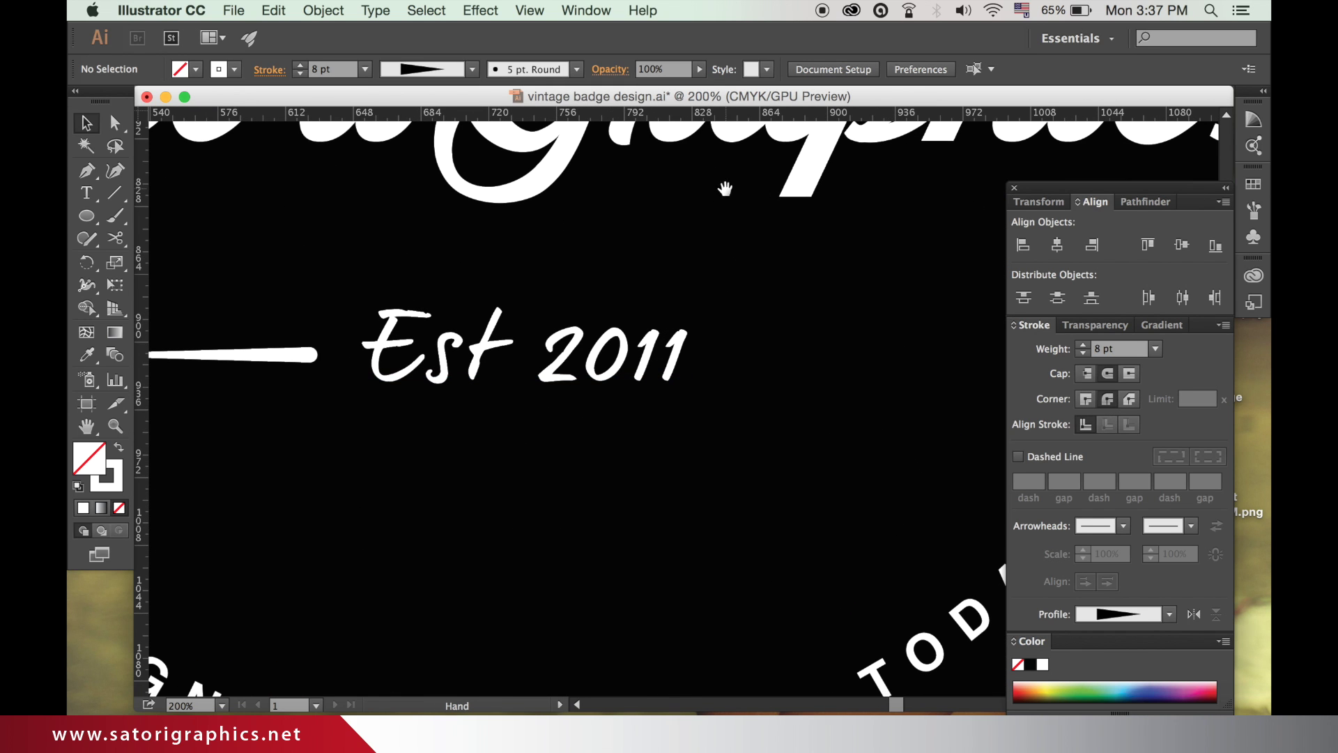
left_click(418, 469, "alt+super")
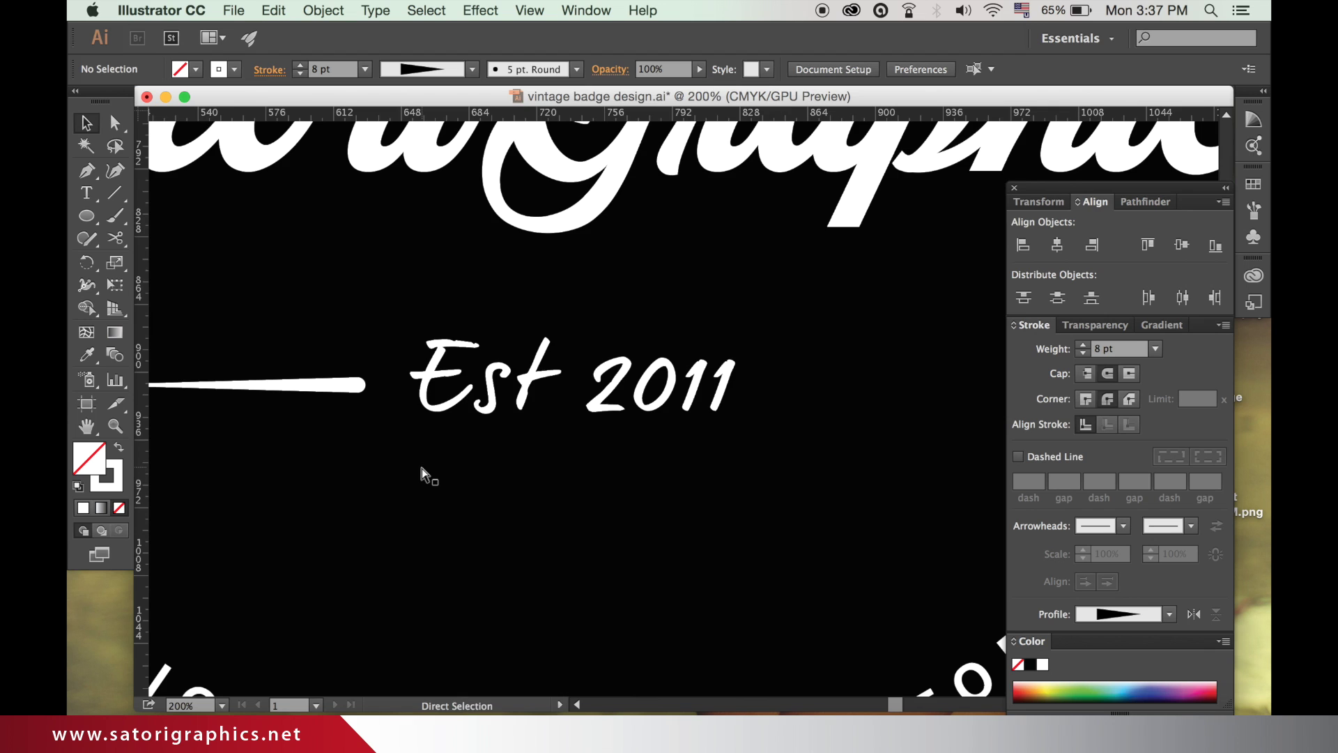
key("super+minus")
key("super+minus")
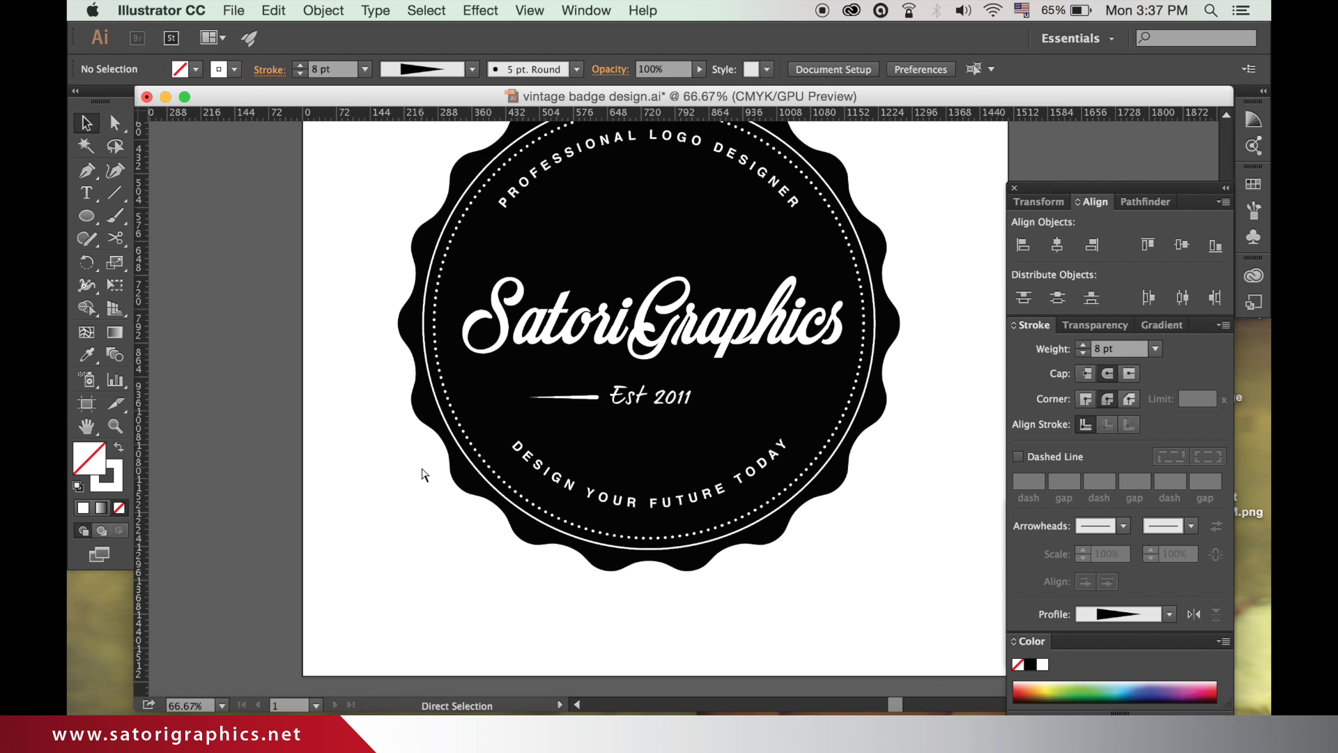
scroll(408, 463, "up", 3)
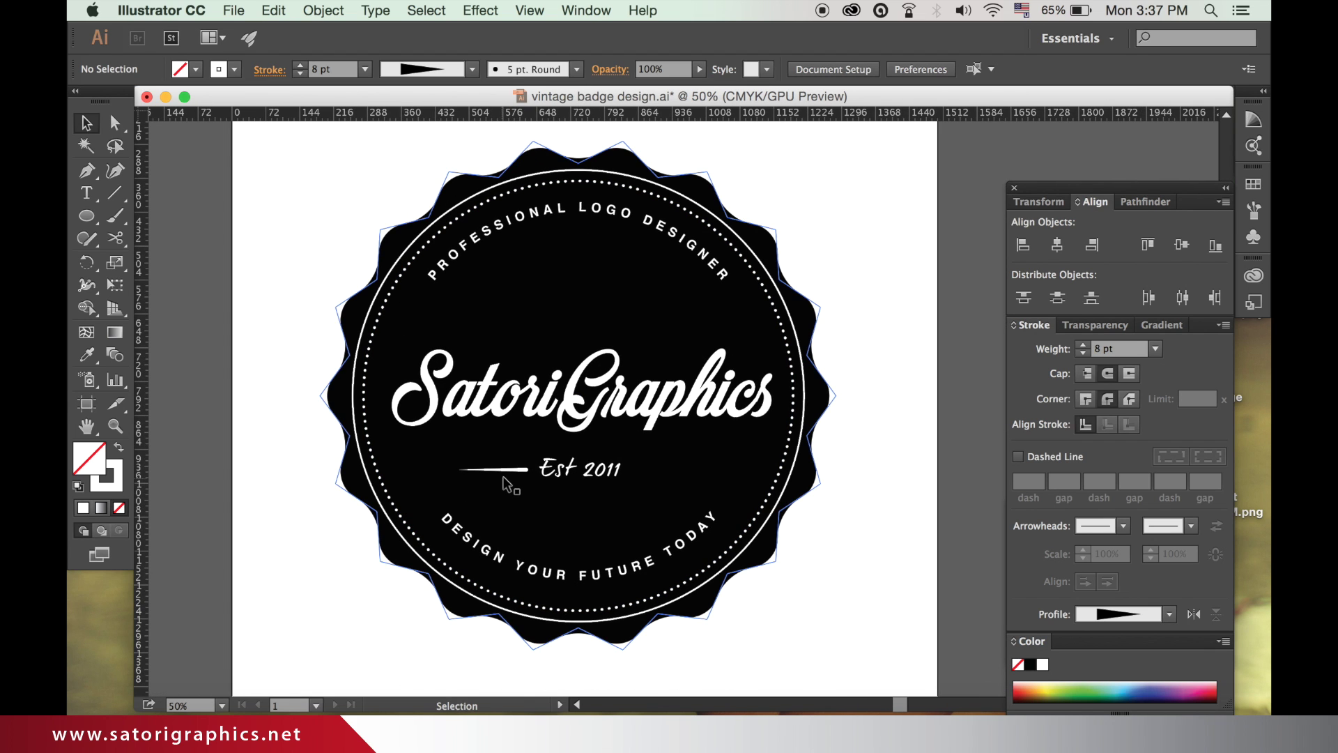
- Alt-drag a copy of the tapered line, reflect it vertically, and place it right of Est 2011
left_click_drag(507, 485, 668, 477)
left_click(323, 10)
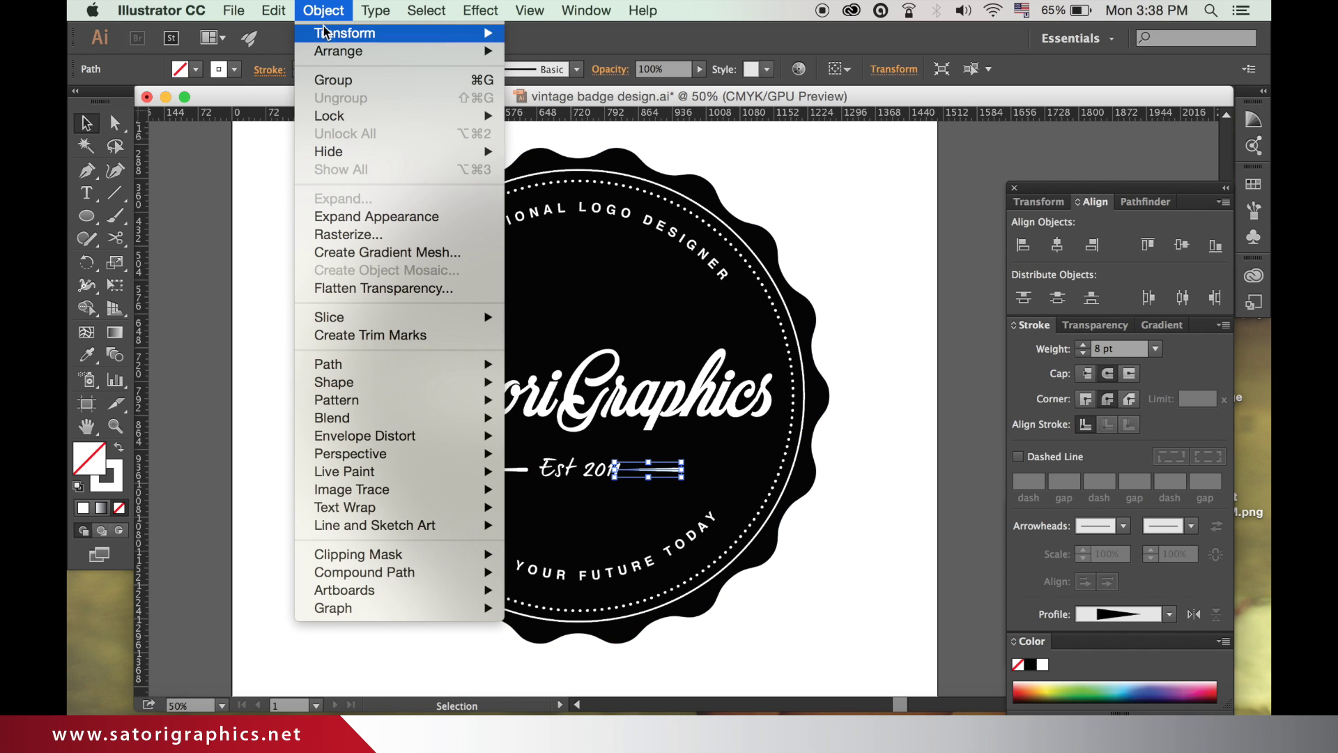
mouse_move(333, 51)
mouse_move(384, 34)
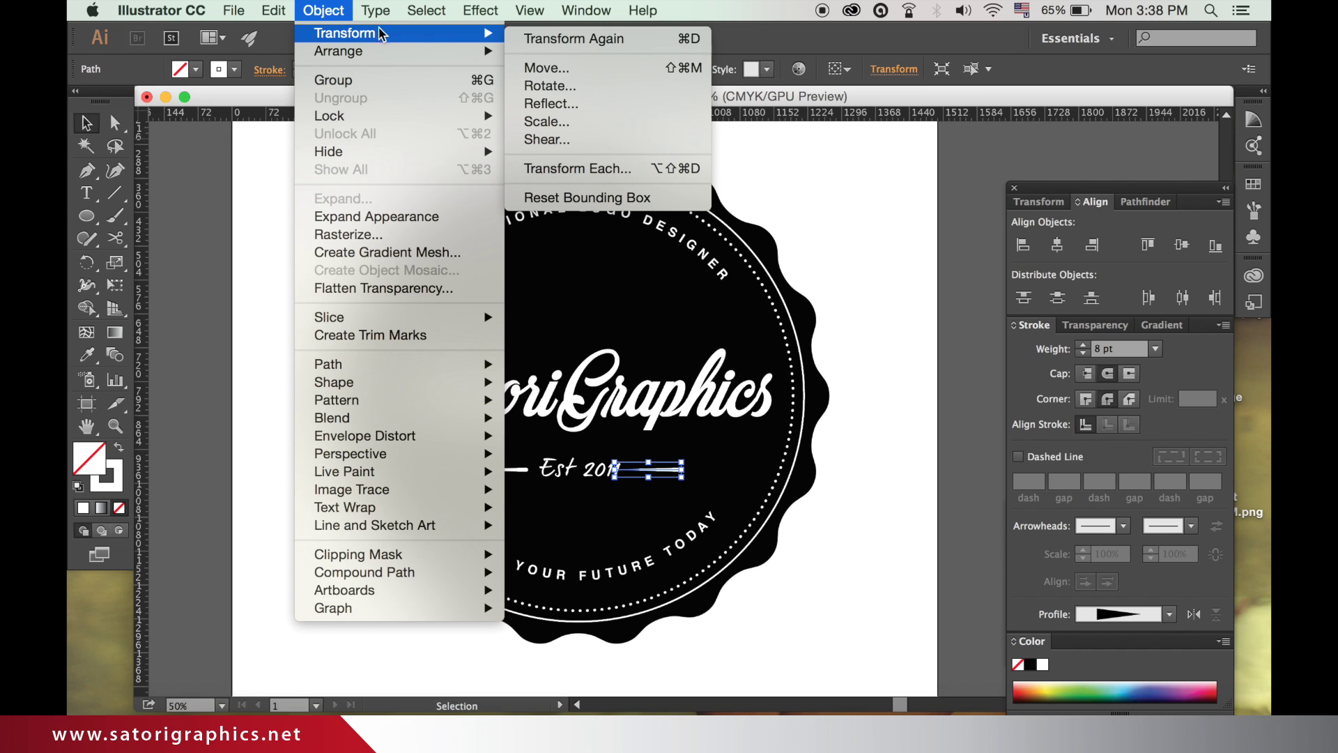
left_click(581, 104)
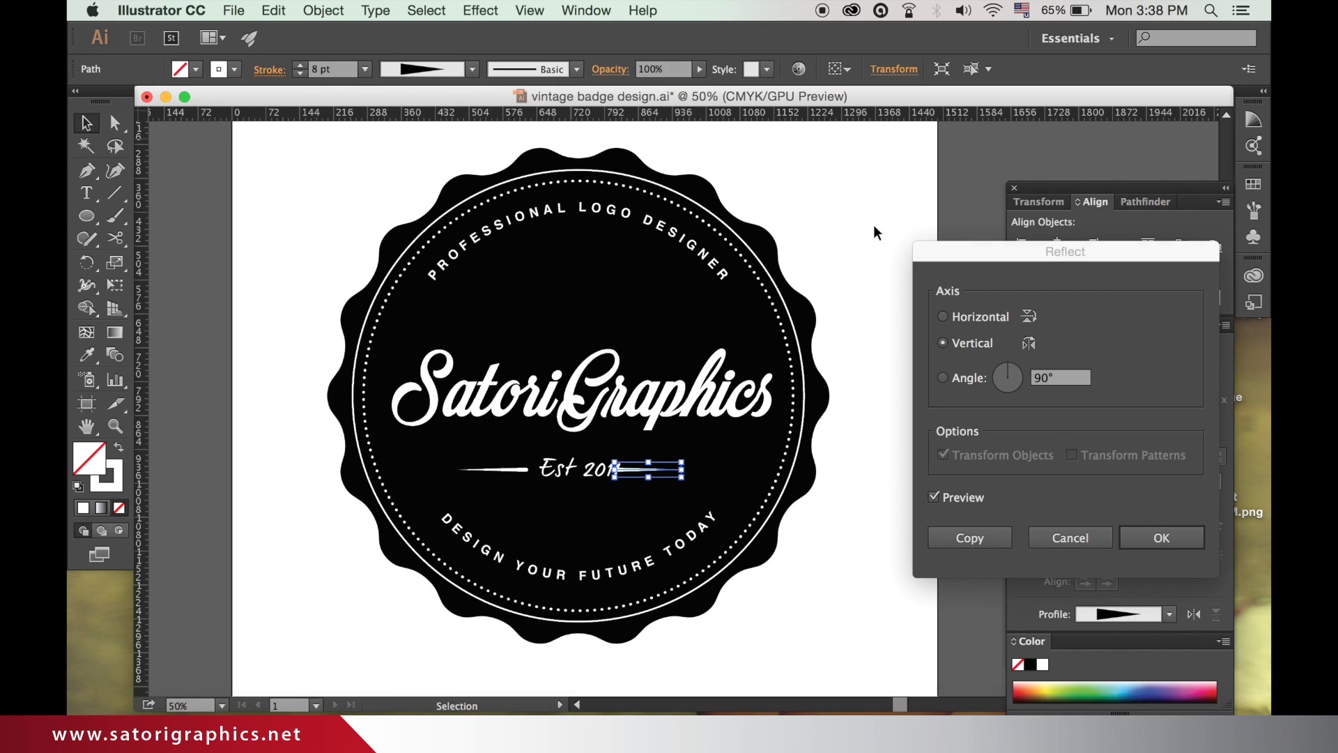
left_click(976, 493)
left_click(973, 494)
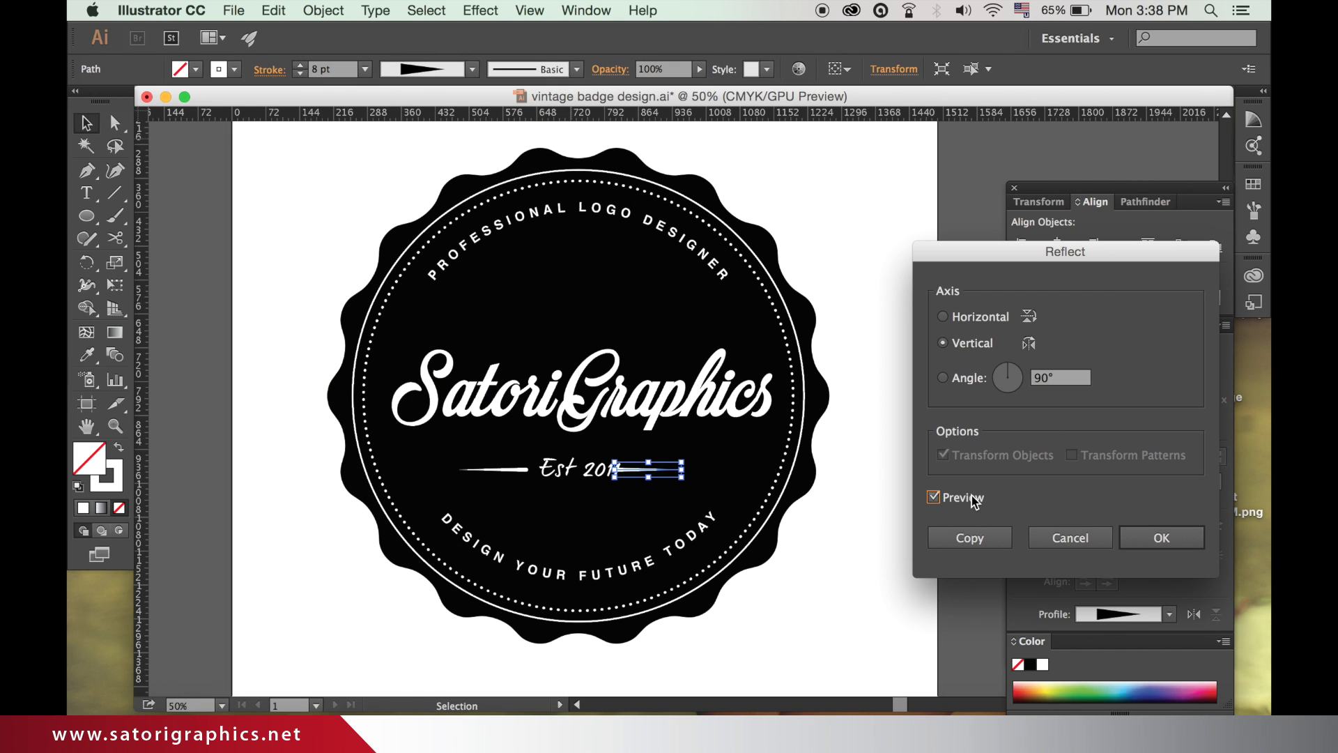
left_click(1120, 545)
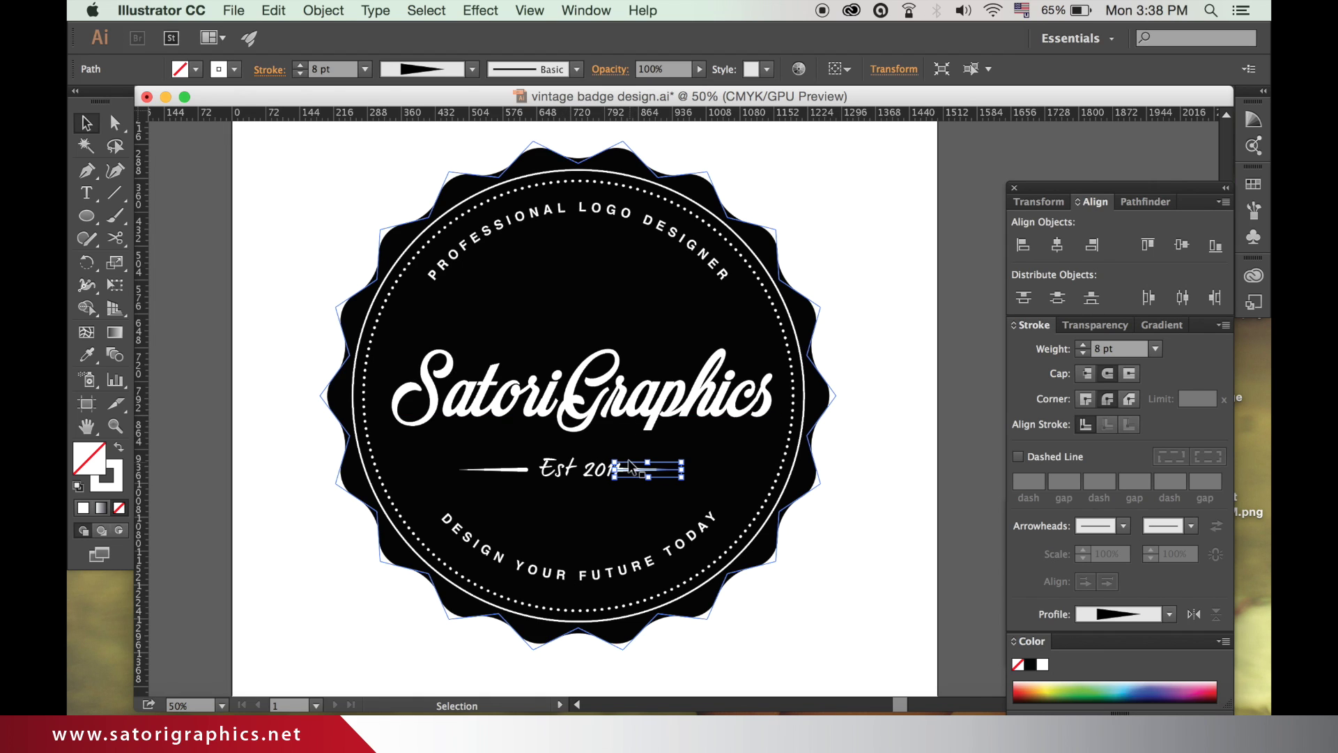
left_click_drag(629, 462, 645, 469)
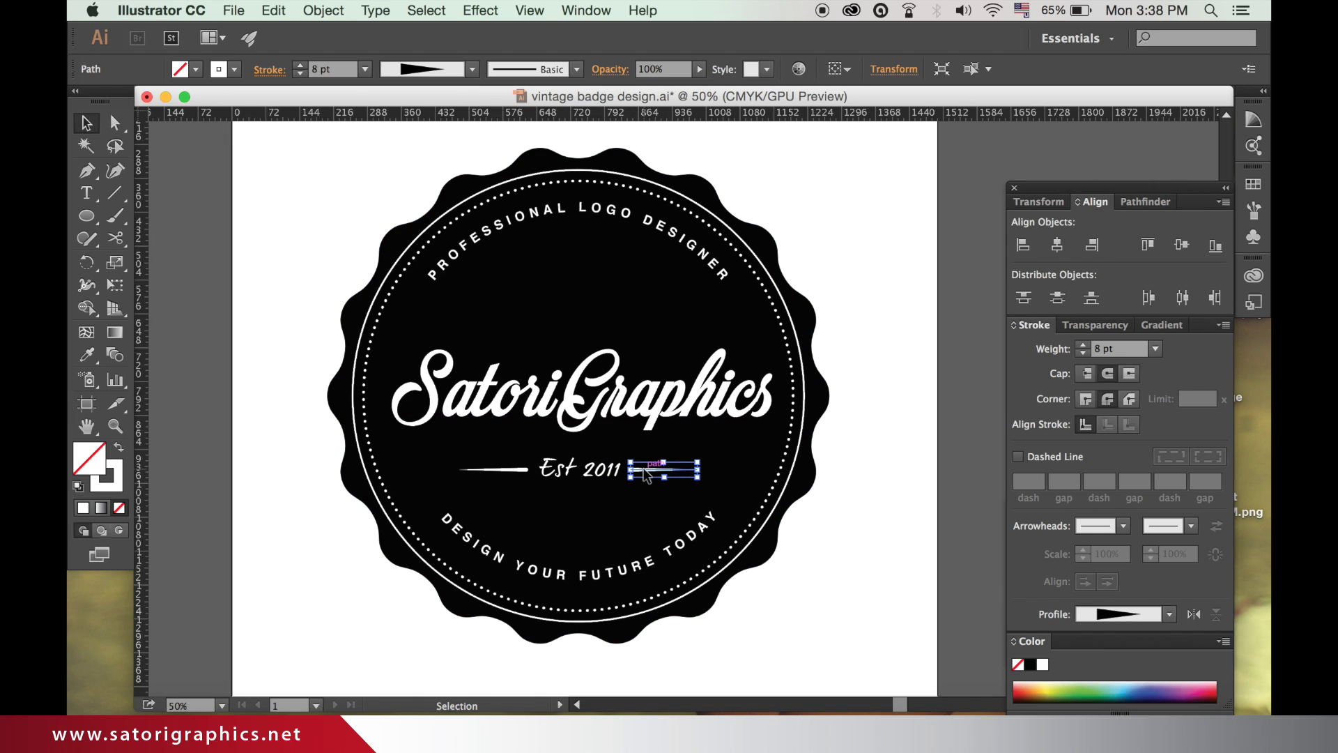
left_click(816, 559)
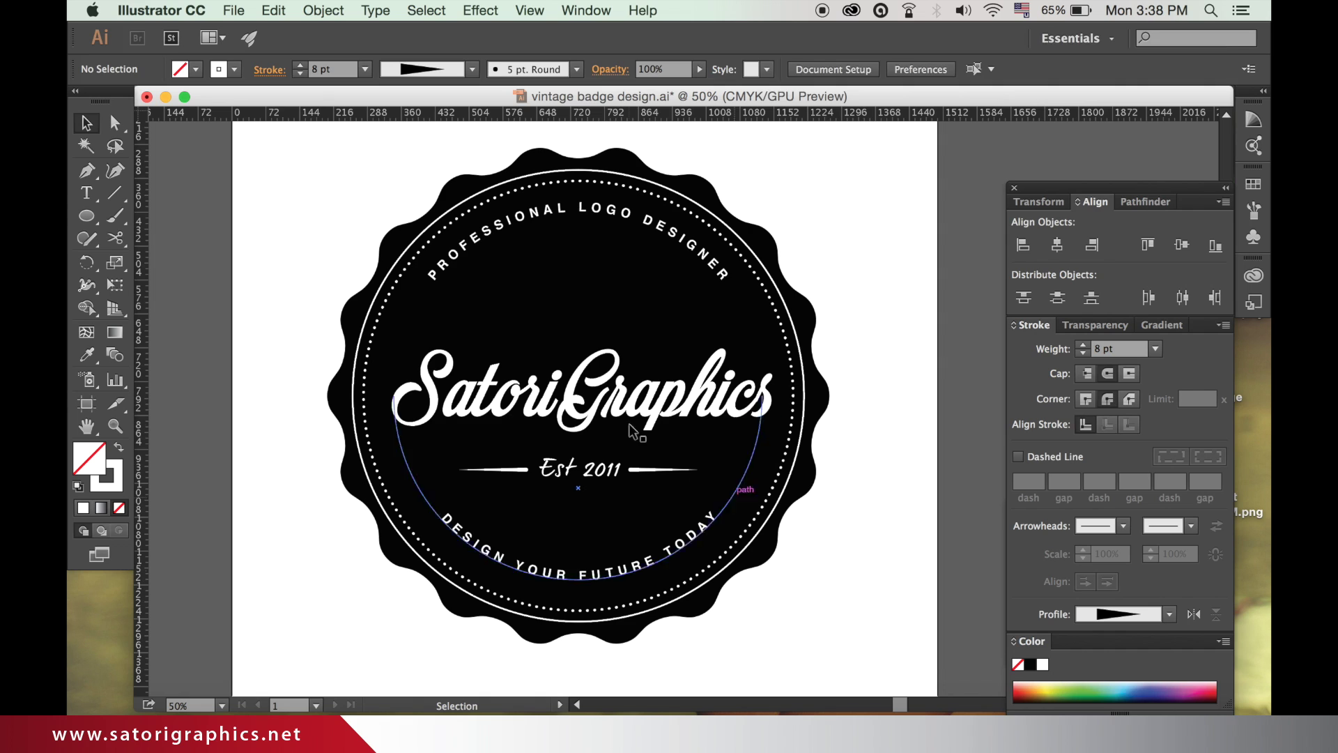
left_click(563, 469, "shift")
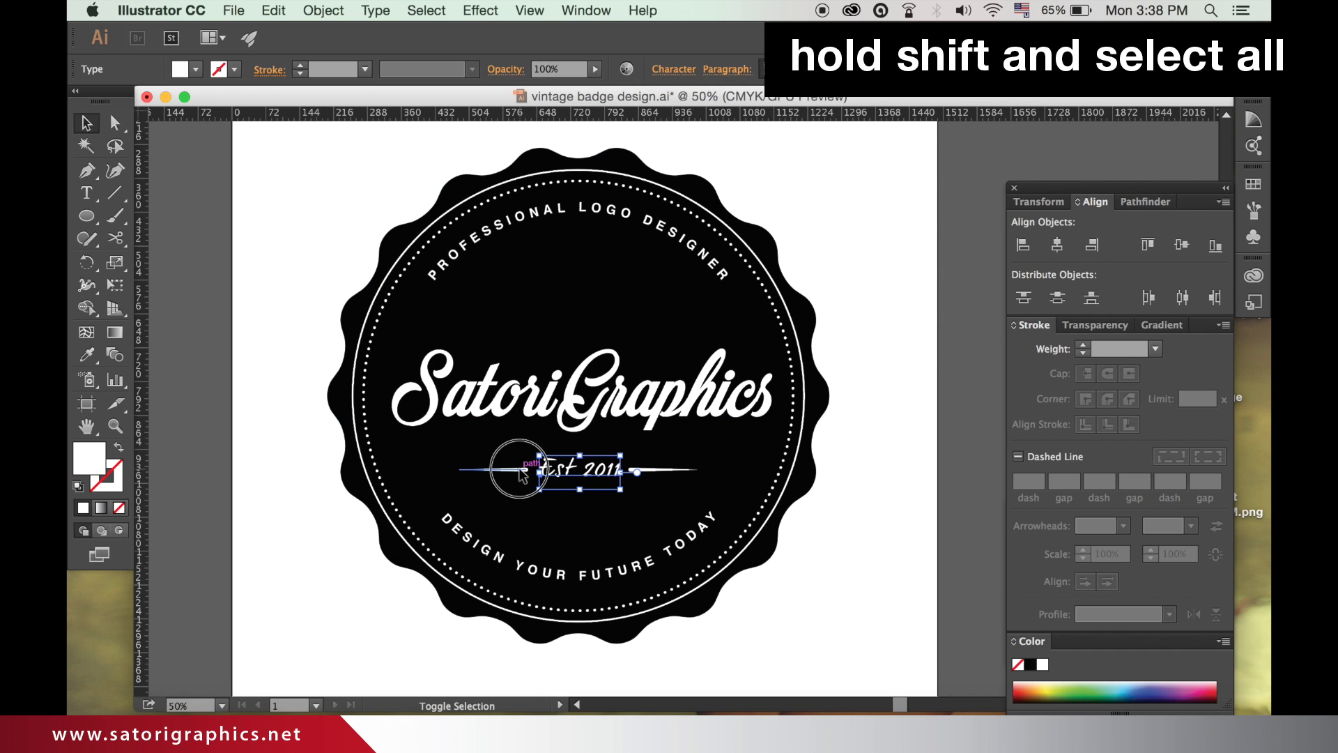
- Group the Est 2011 text with its left and right tapered lines
left_click(497, 470, "shift")
left_click(653, 470, "shift")
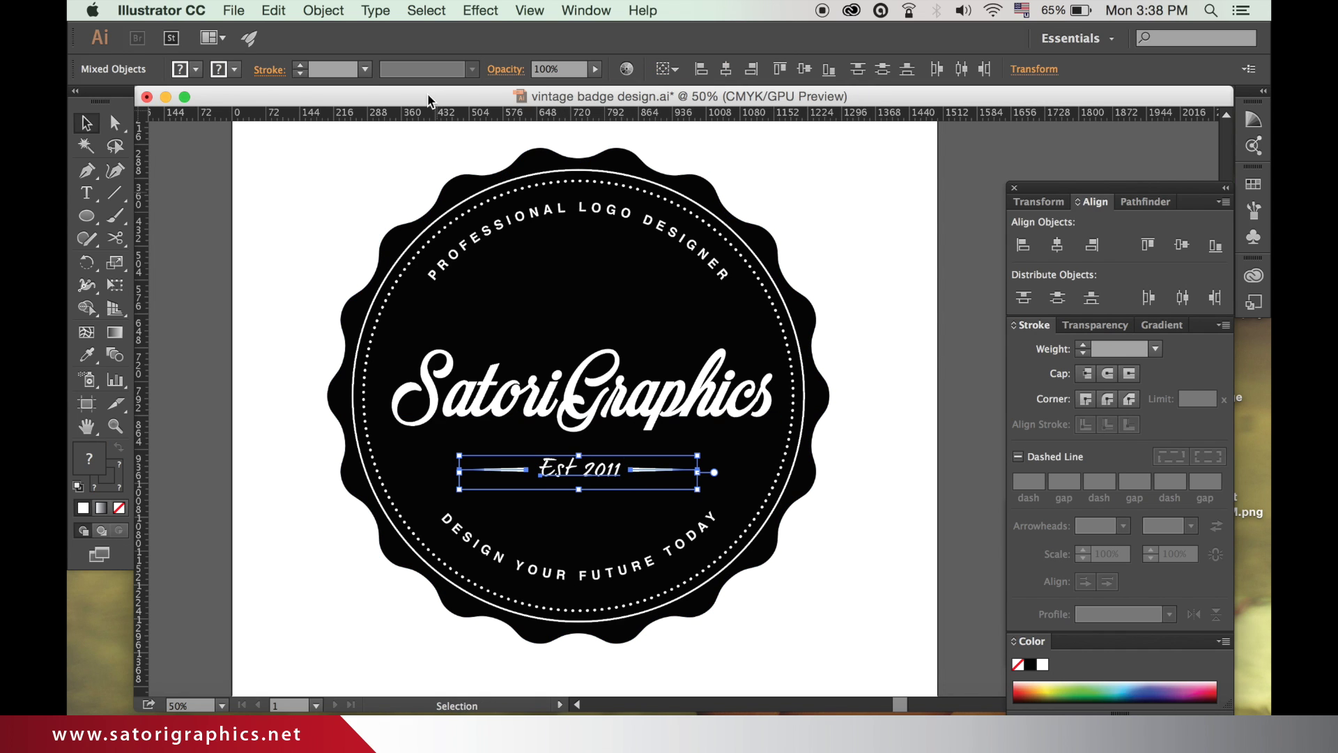
left_click(323, 10)
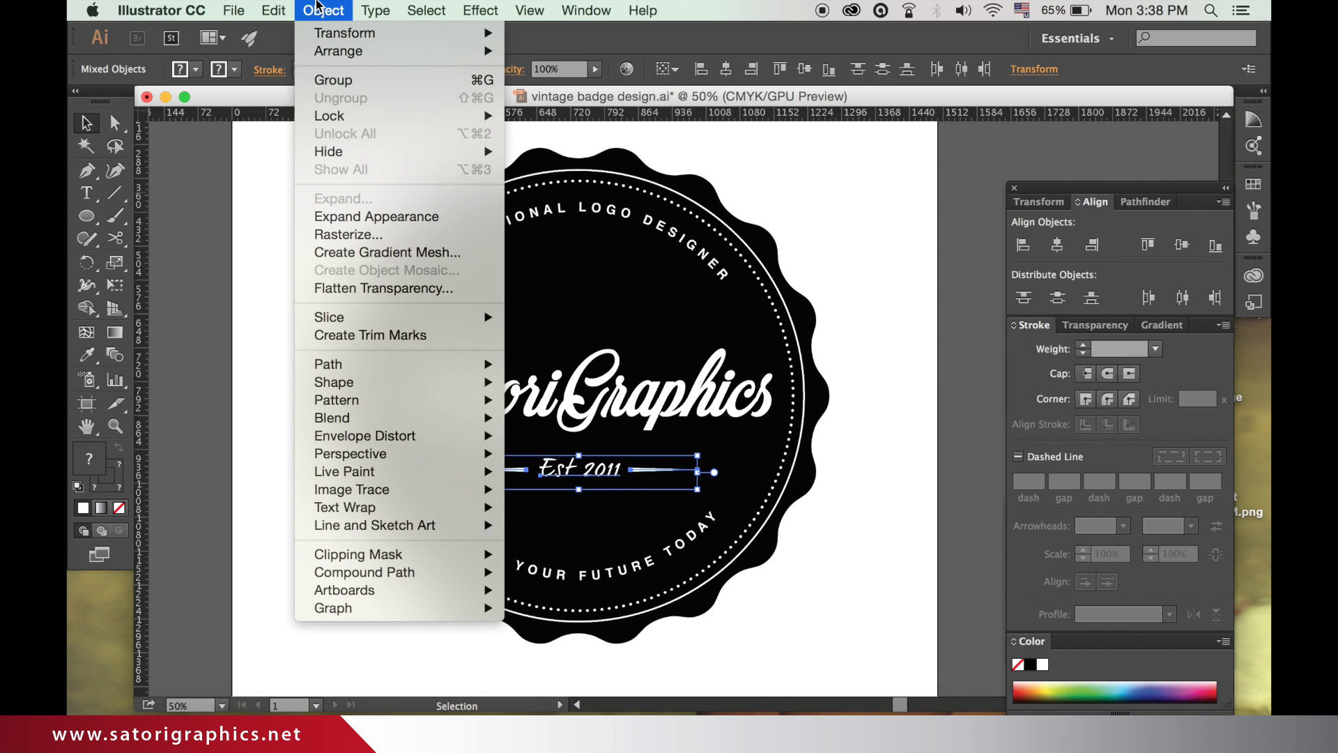
left_click(350, 82)
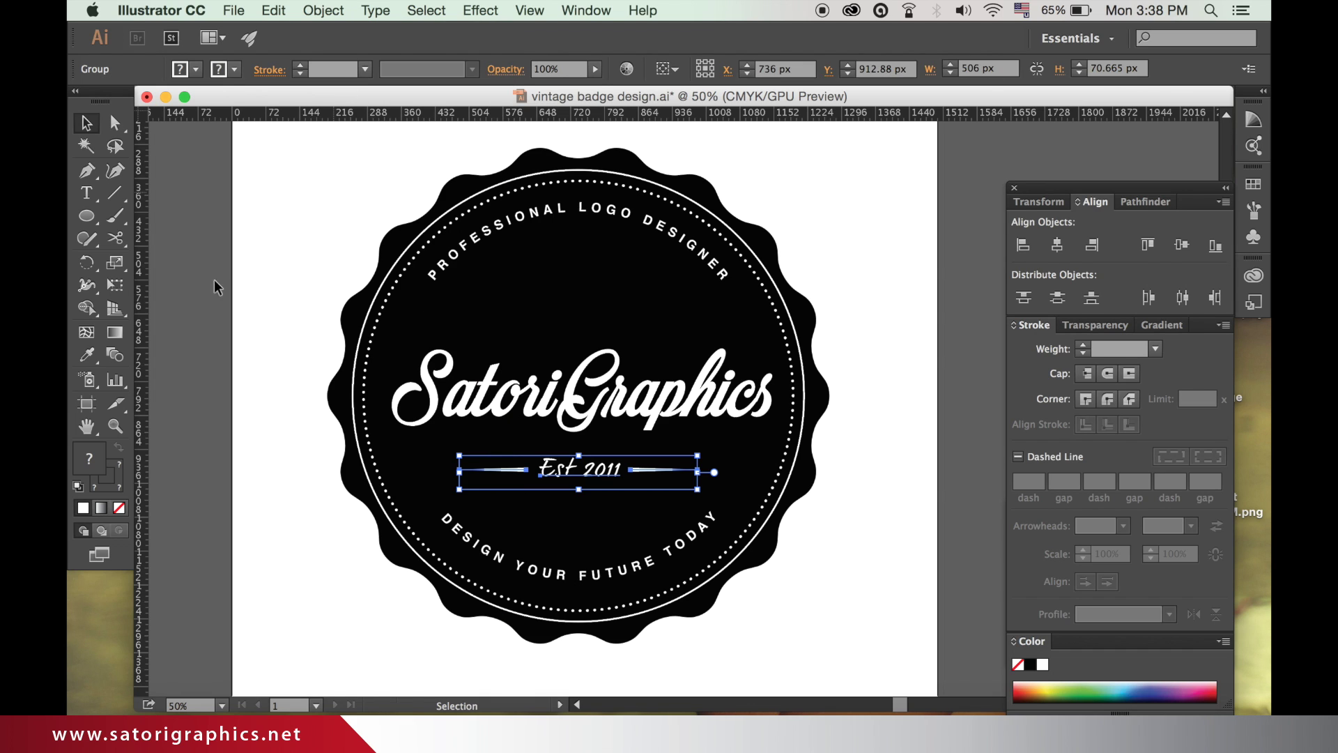
- Select every badge element and centre them all horizontally
left_click(227, 328)
left_click_drag(308, 173, 835, 637)
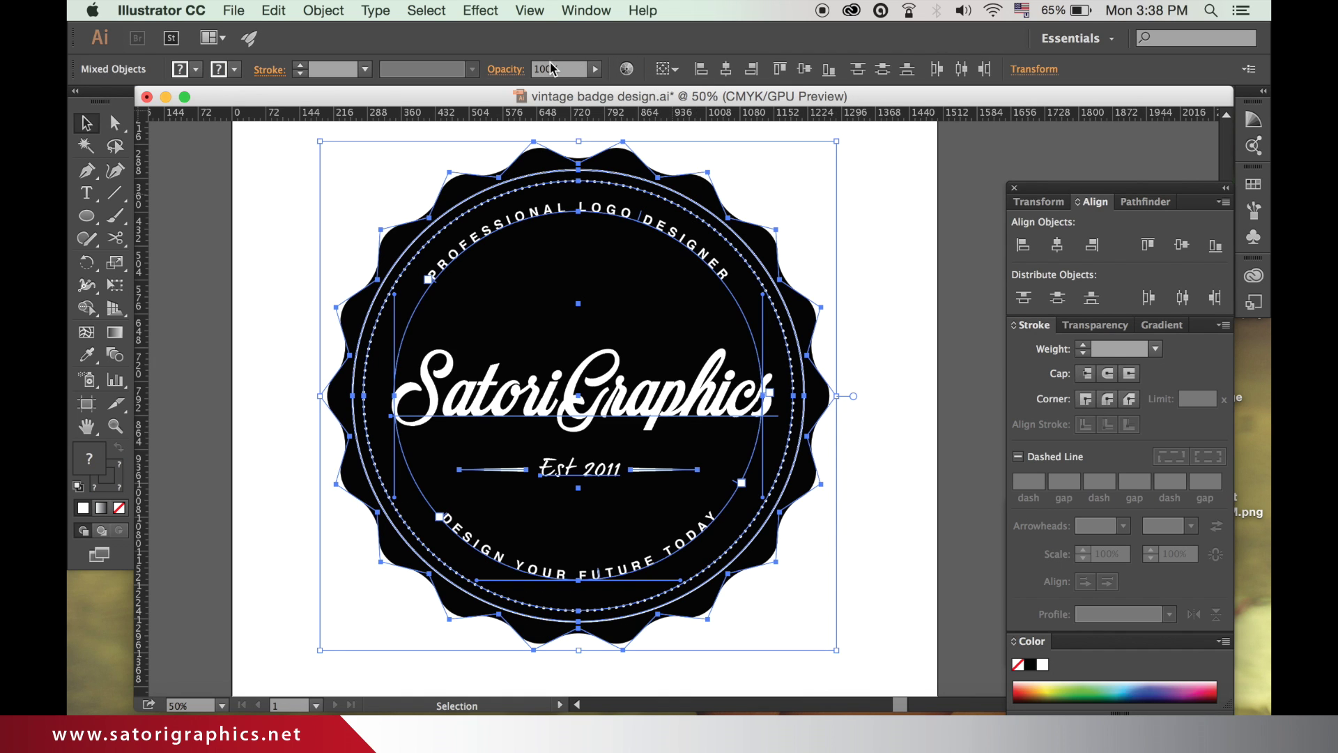
left_click(727, 66)
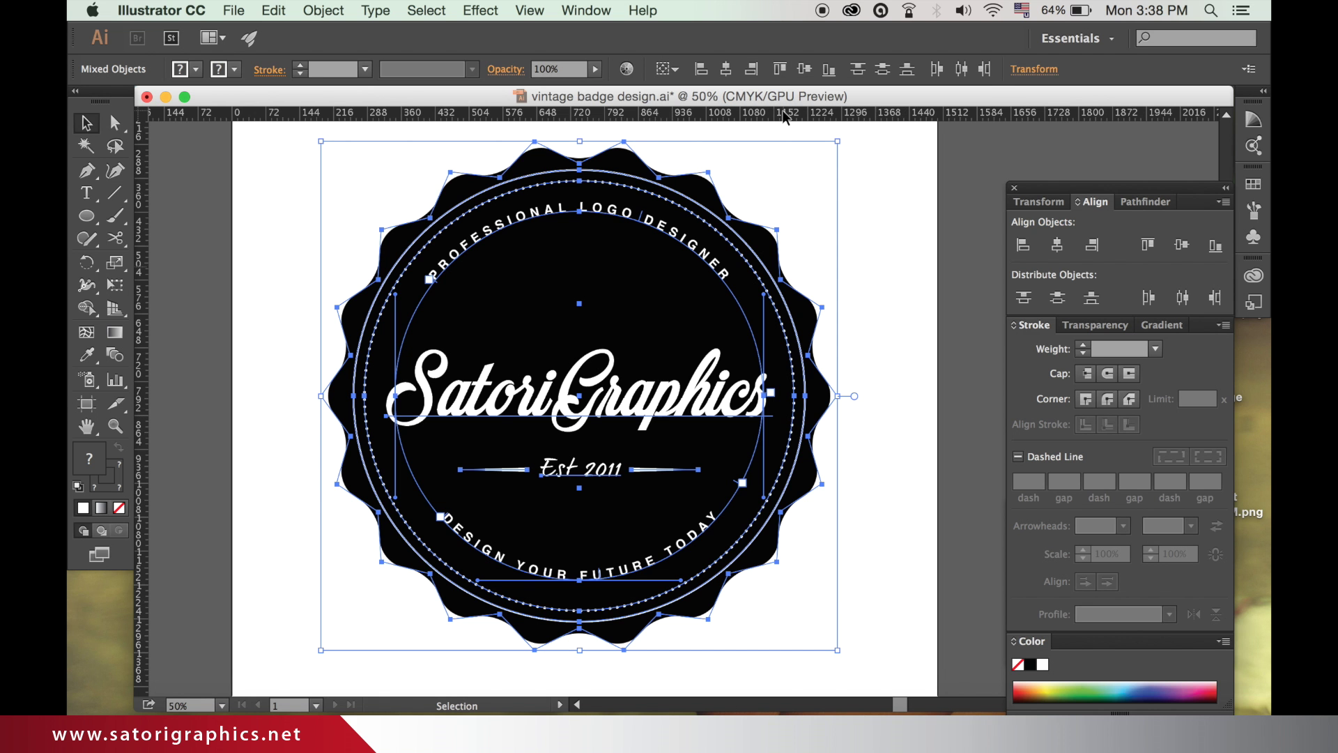
- Draw a five-pointed star on the canvas with a second radius of 350
left_click(928, 209)
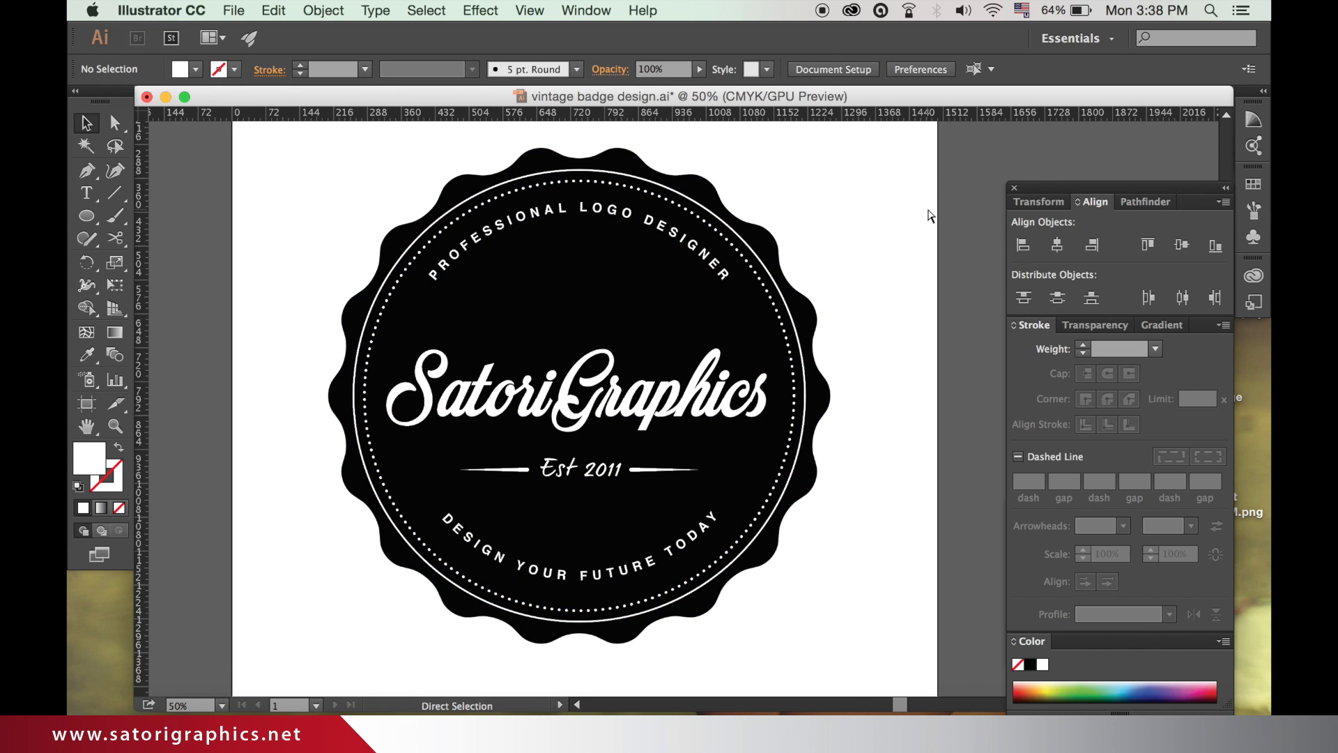
key("super+minus")
key("super+plus")
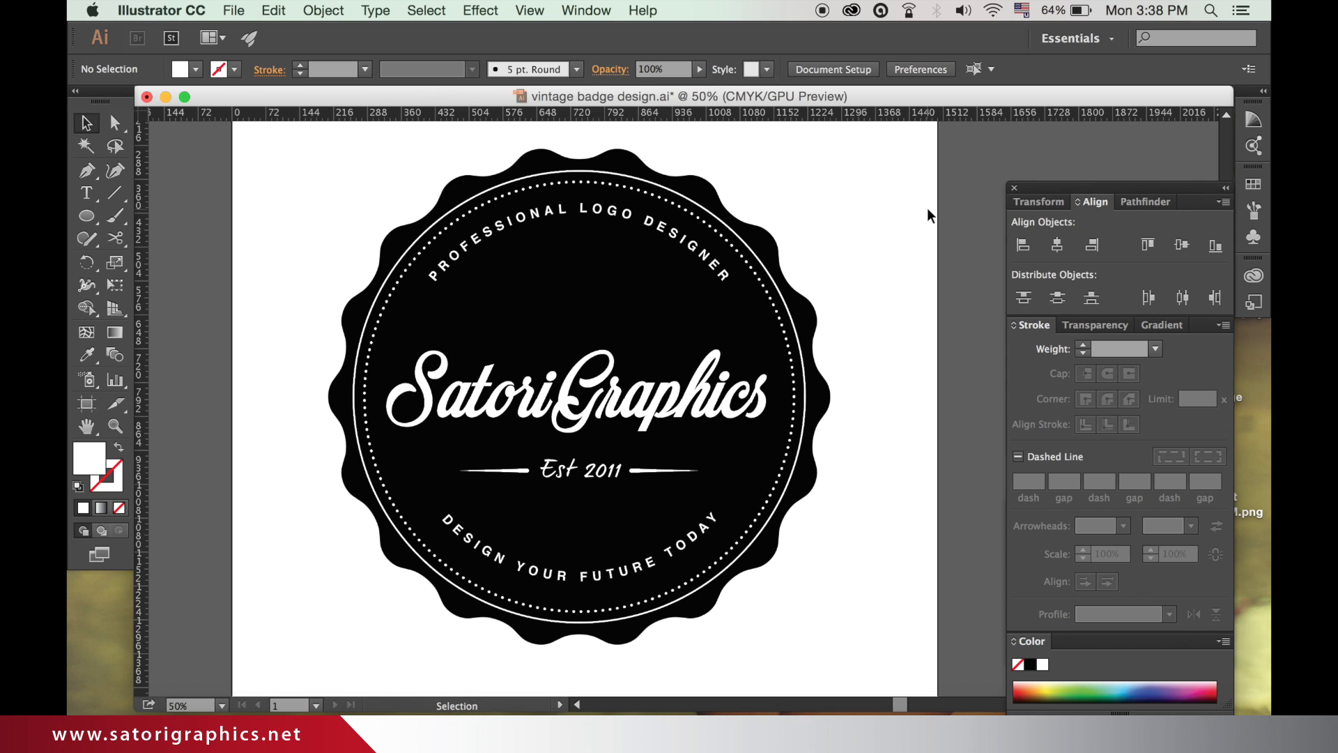
left_click(90, 218)
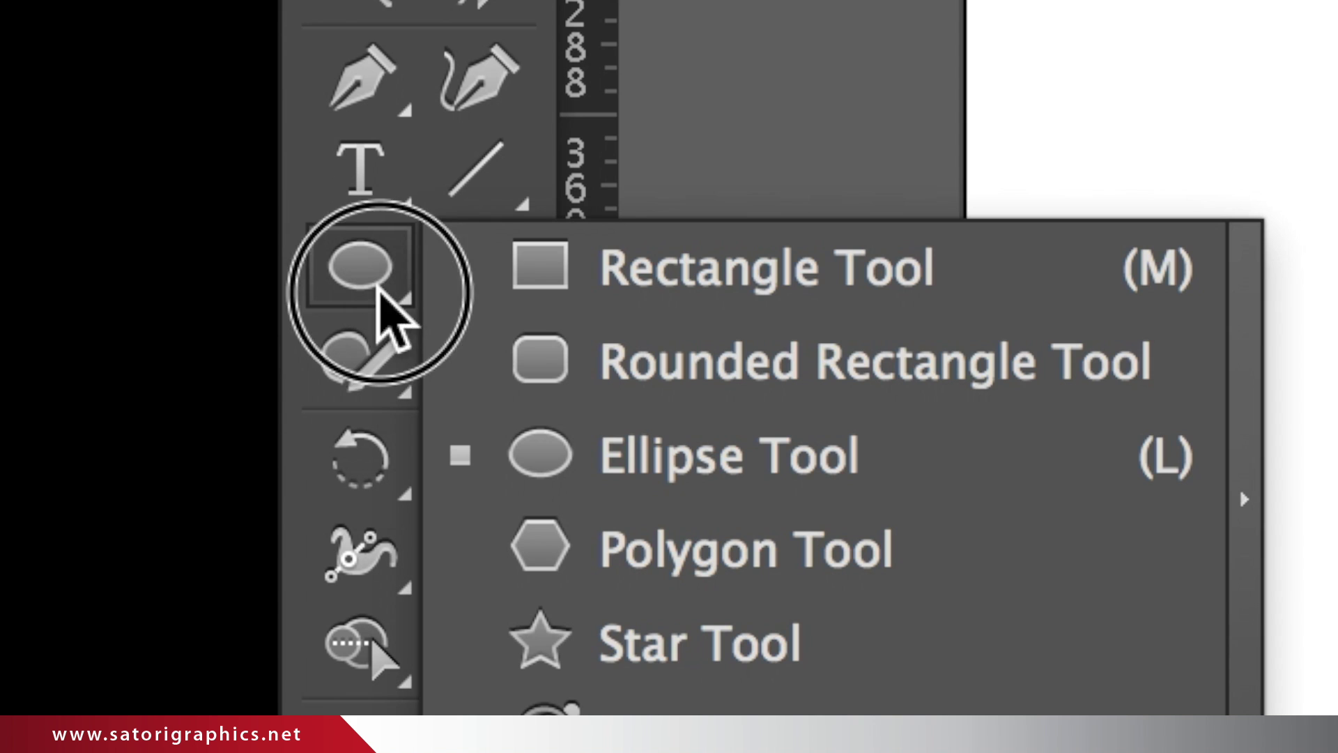
key("Escape")
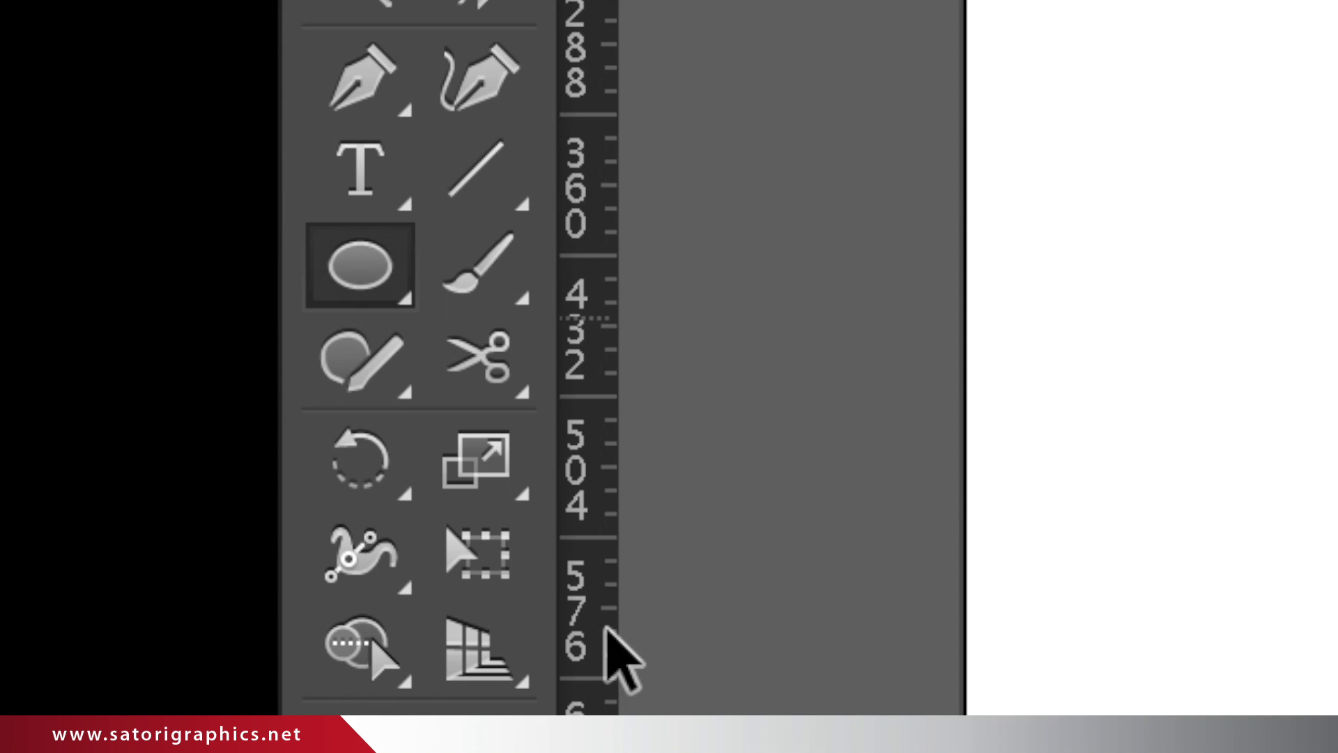
left_click(1161, 396)
key("shift+Tab")
type("350")
key("Return")
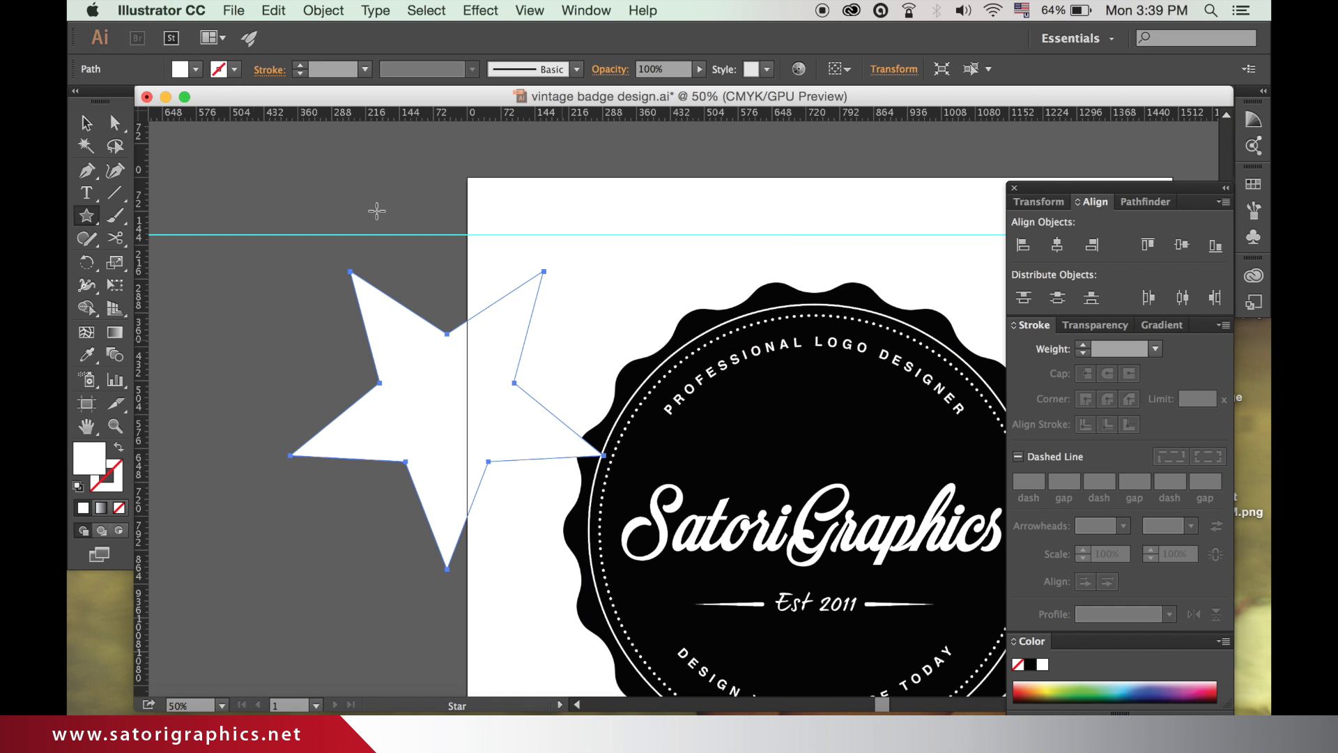
- Rotate the star until it sits level and move it left toward the badge
key("v")
left_click_drag(614, 271, 636, 429)
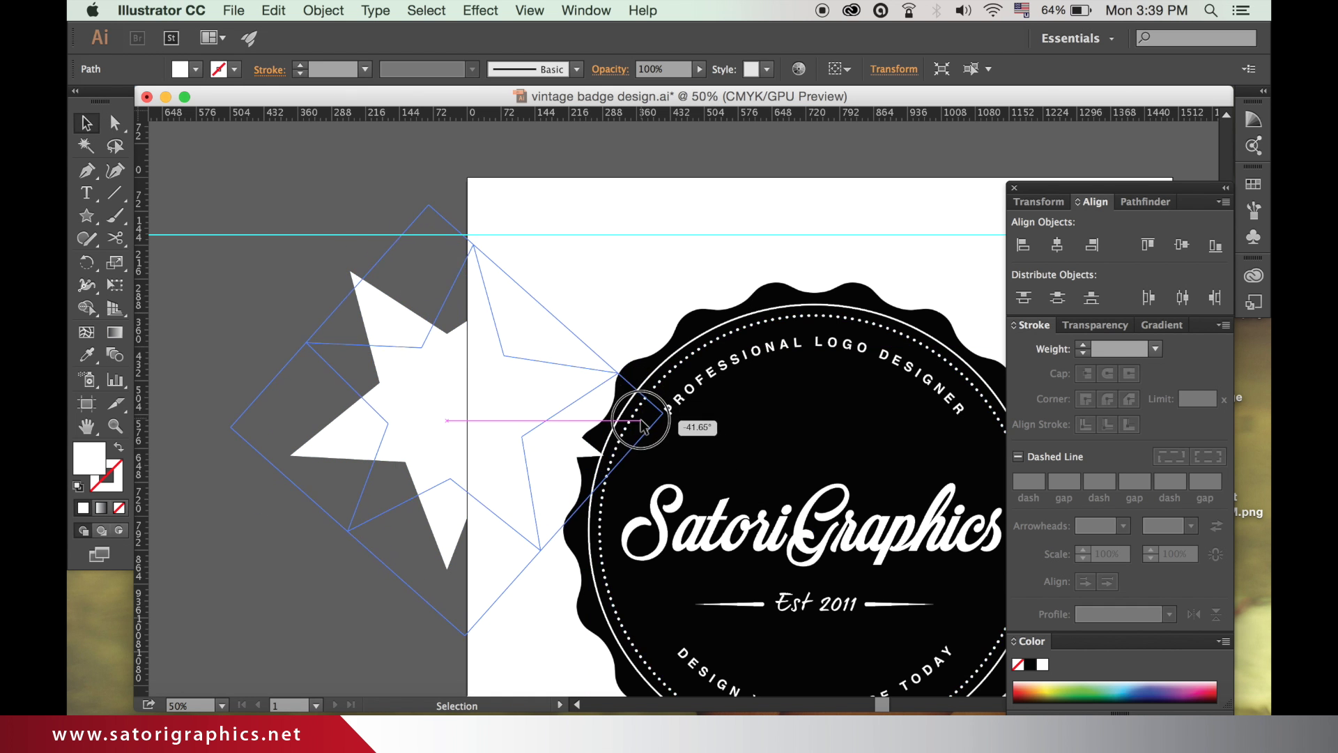
left_click(594, 297)
left_click(460, 389)
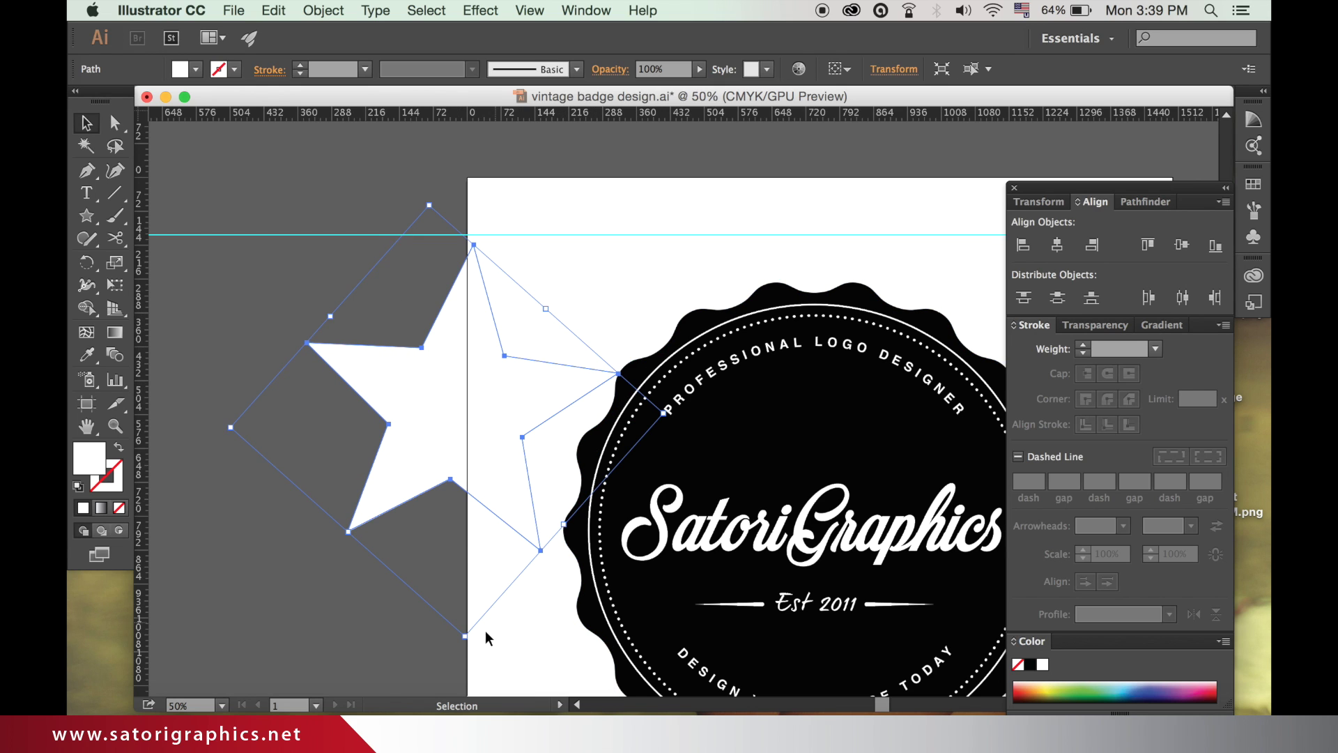
left_click_drag(487, 638, 480, 640)
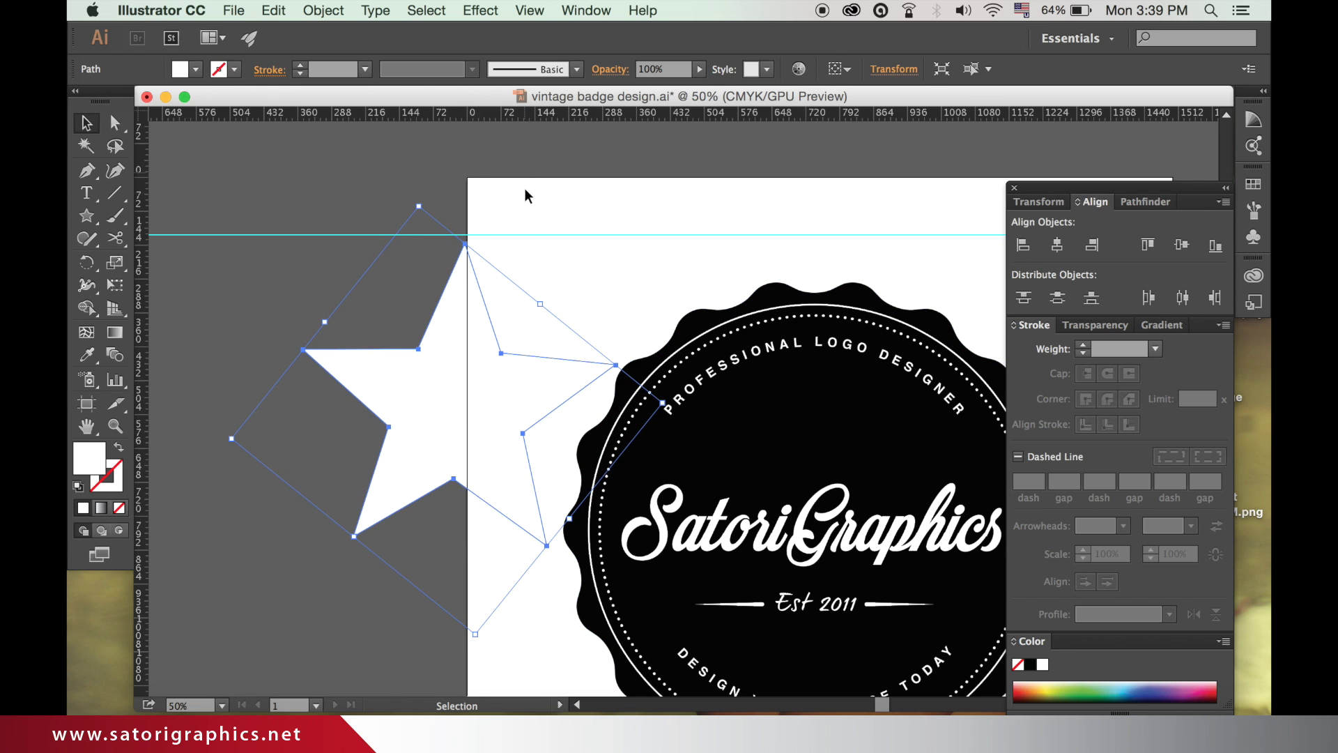
left_click_drag(555, 453, 364, 446)
left_click_drag(547, 404, 546, 398)
- Shrink the star to a small size and place it at the badge centre
left_click(598, 315)
key("super+minus")
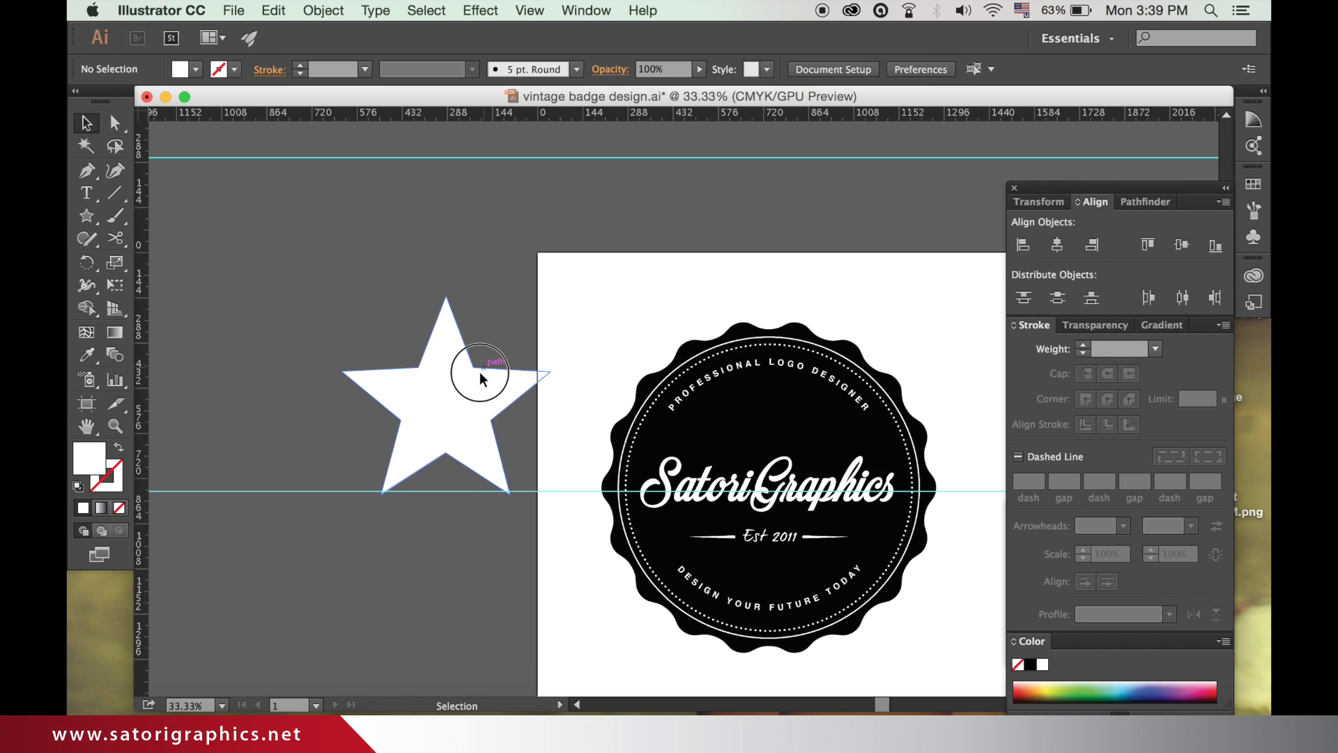
left_click(480, 371)
left_click_drag(417, 275, 468, 538)
left_click(362, 581)
left_click_drag(788, 437, 771, 435)
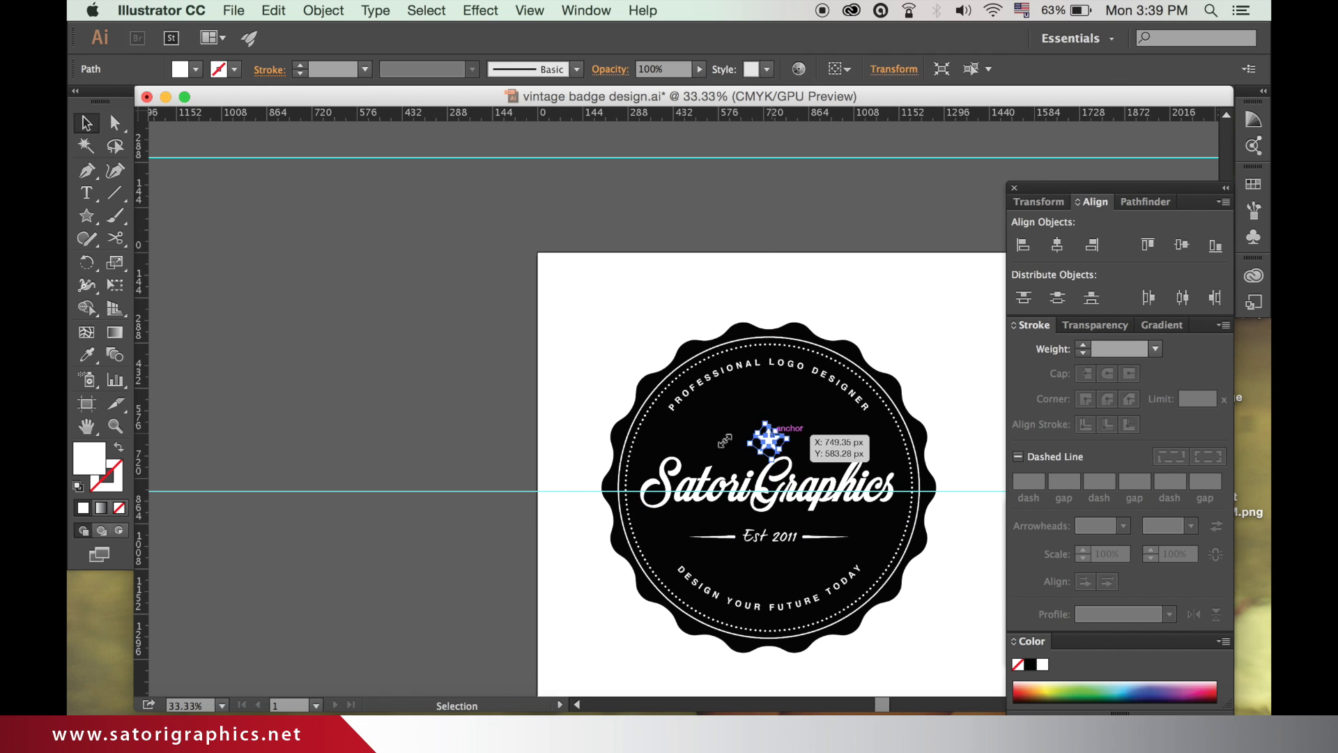
left_click_drag(458, 429, 351, 418)
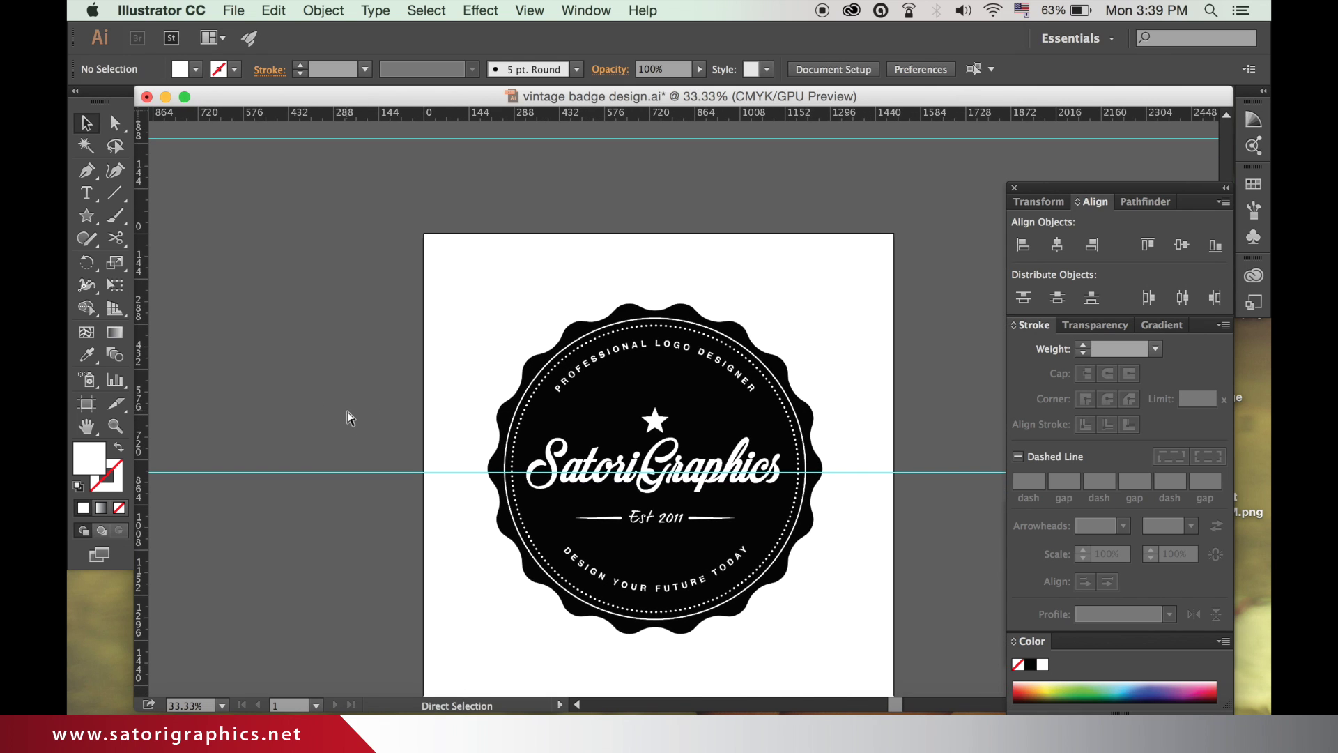
- Move the horizontal guide up and lift the star slightly above the SatoriGraphics name
key("super+equal")
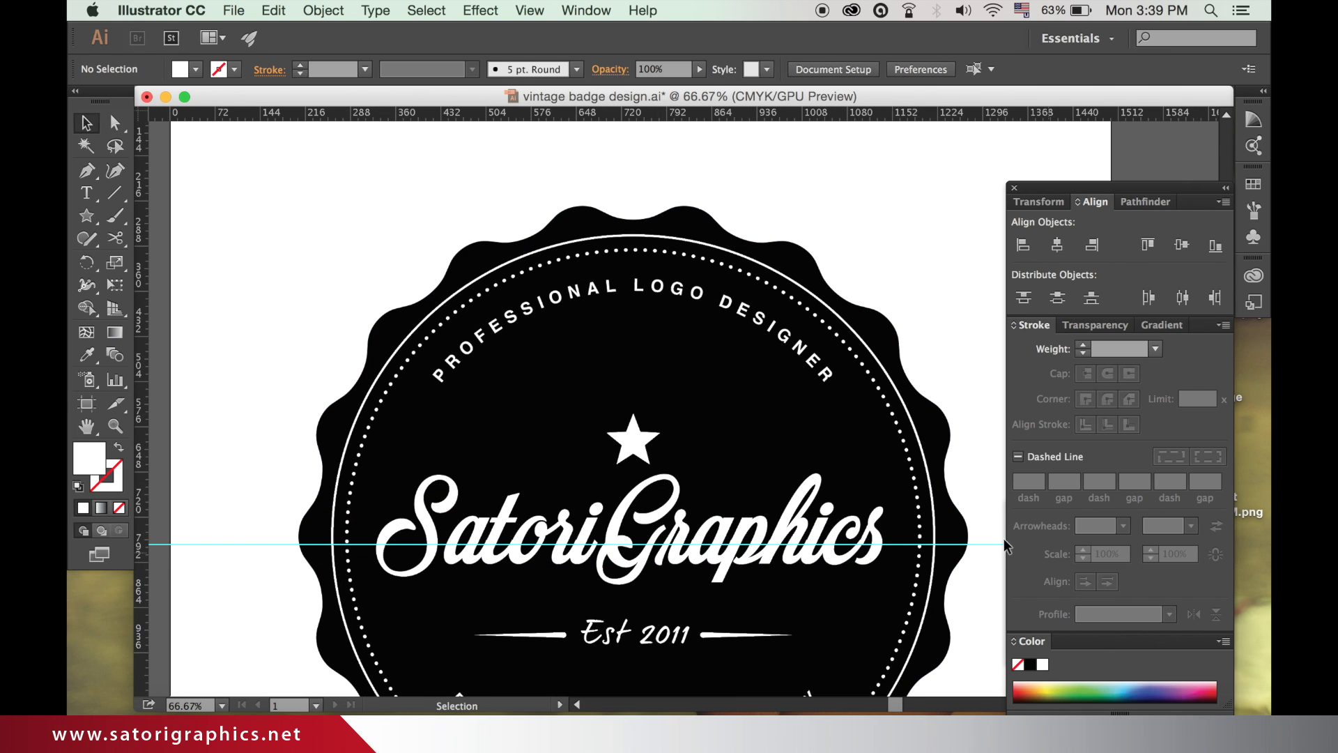
left_click_drag(995, 543, 906, 176)
left_click_drag(639, 430, 579, 426)
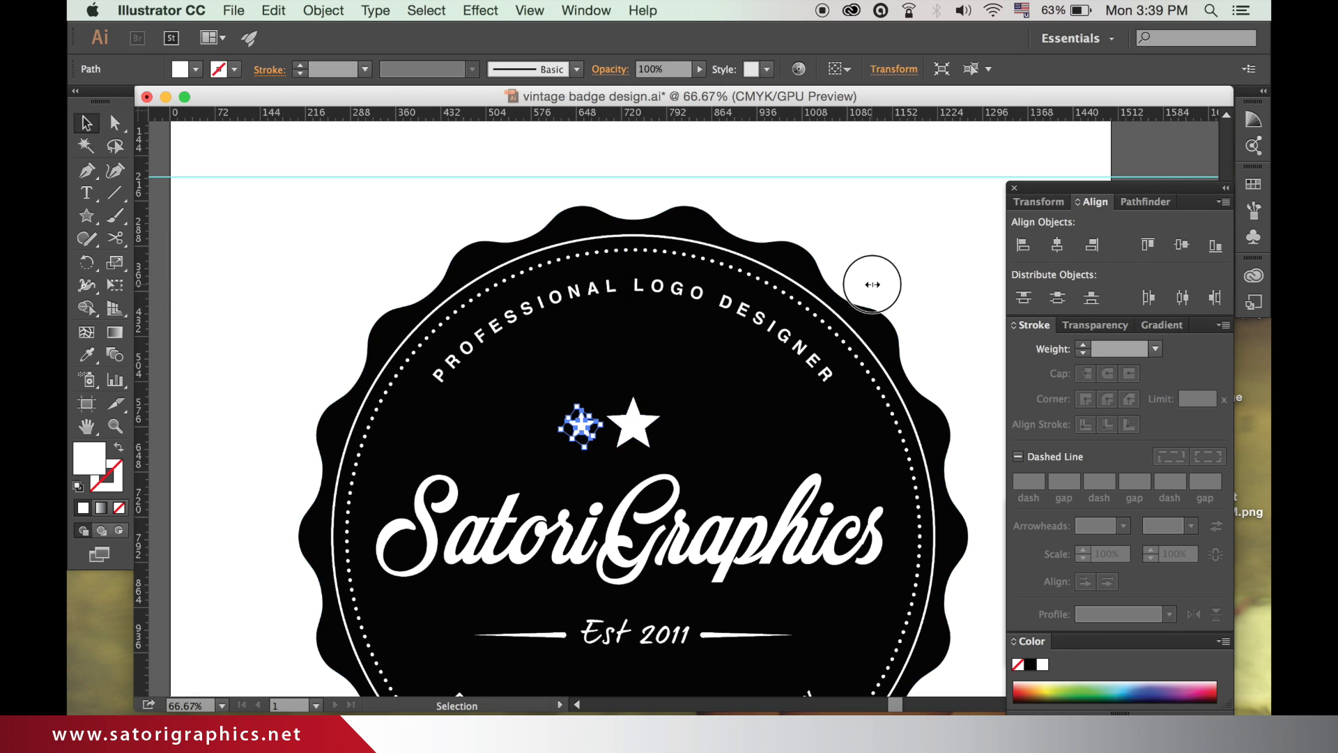
- Copy the small star to the left, then duplicate both small stars to the big star's right
left_click(875, 291)
key("super+equal")
key("super+equal")
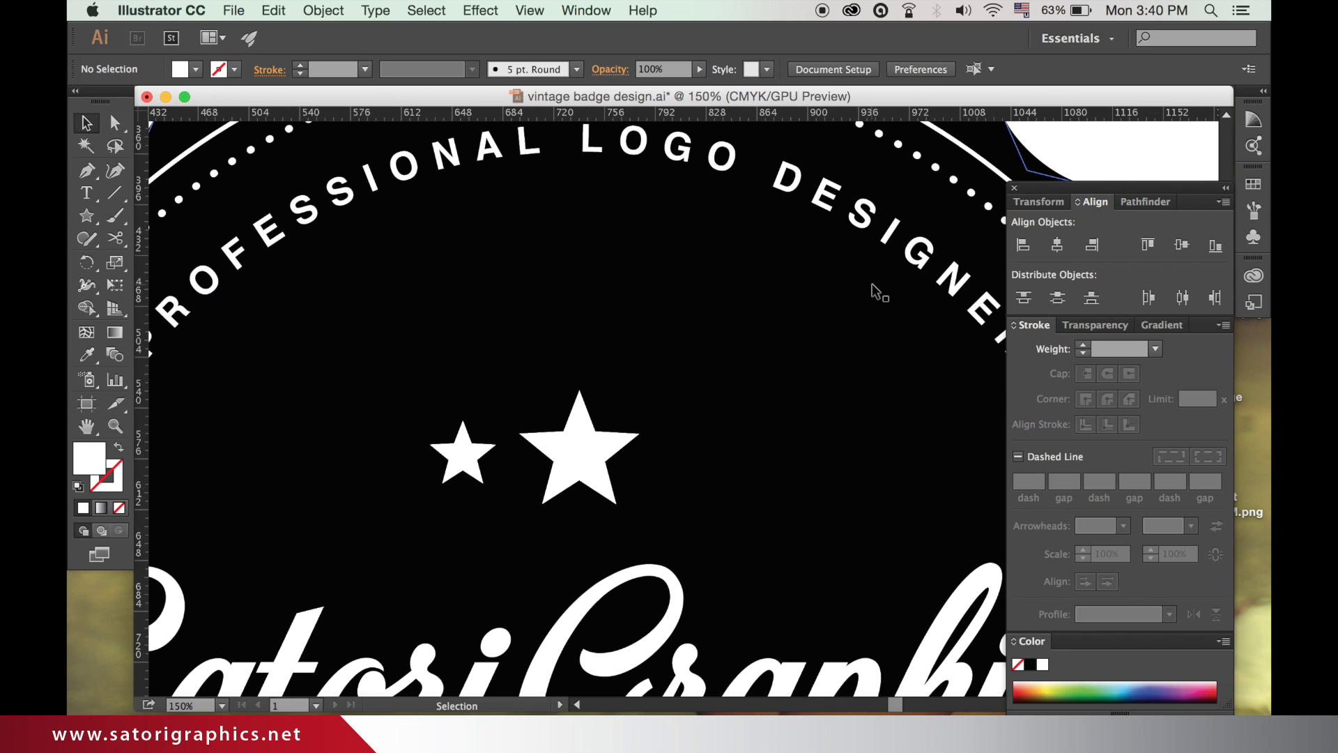
left_click(463, 481)
left_click_drag(466, 457, 388, 455)
key("super+z")
left_click(547, 387)
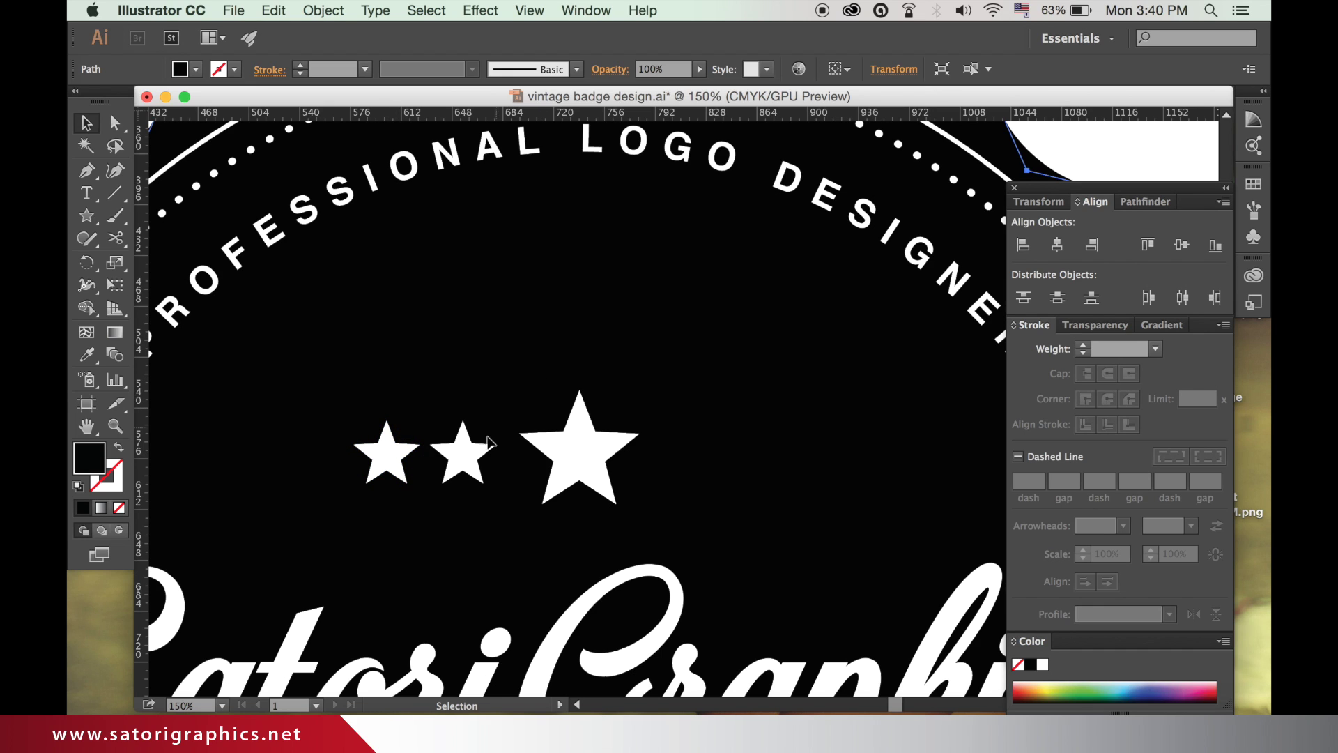
left_click(463, 454)
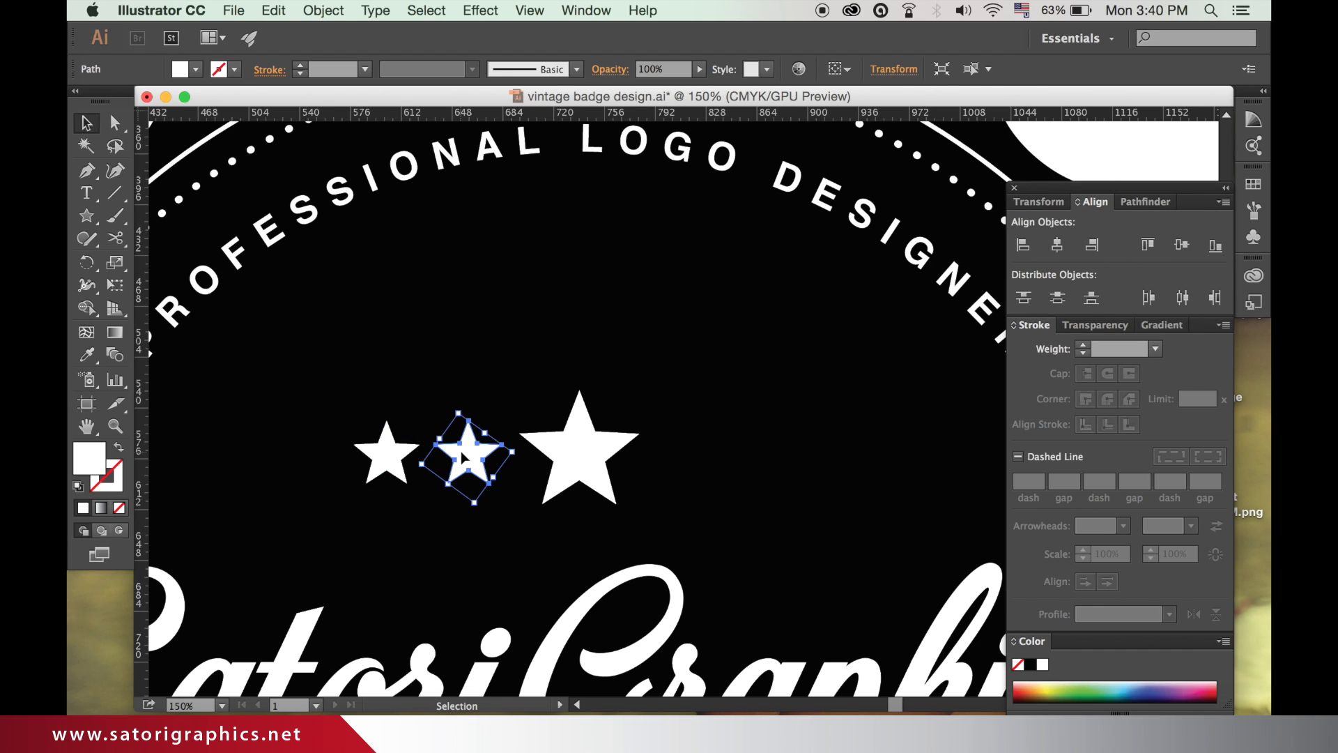
left_click(383, 466, "shift")
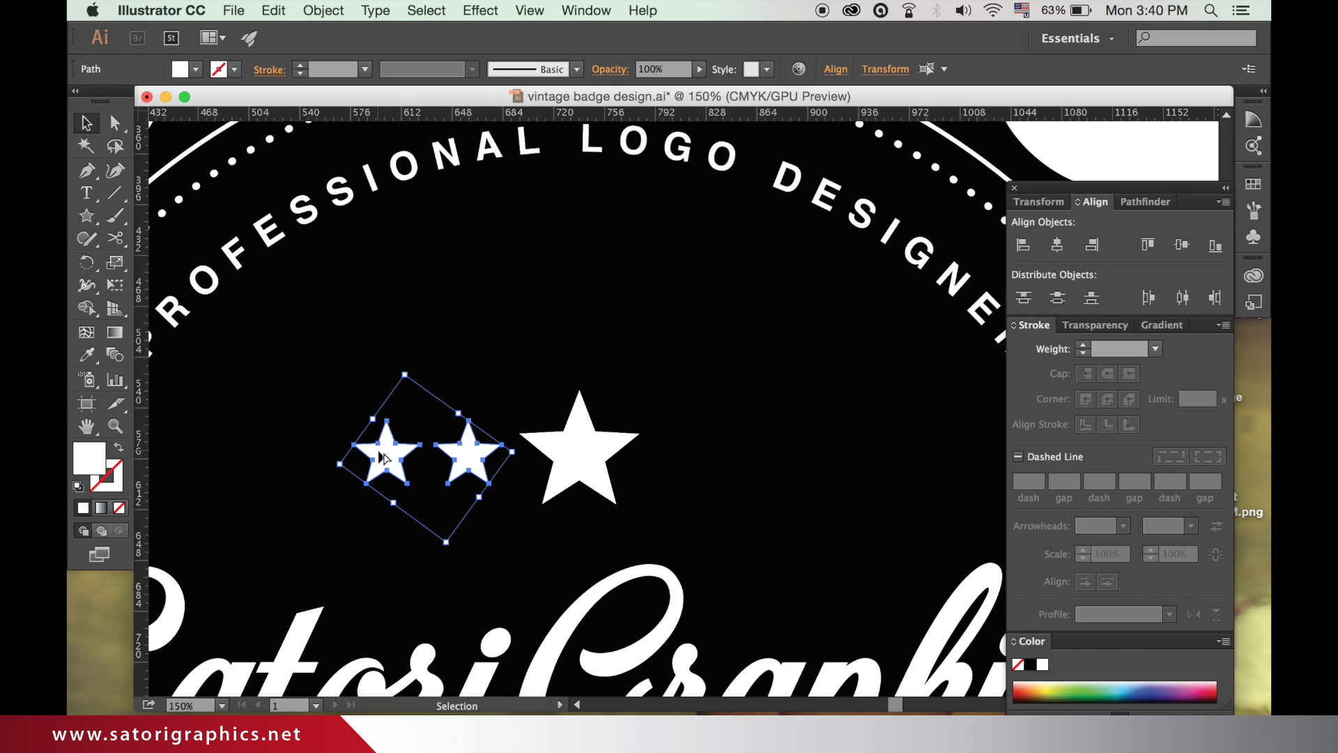
left_click_drag(382, 453, 680, 446)
- Select all five stars, align their vertical centres and distribute them evenly across the row
left_click(570, 460, "shift")
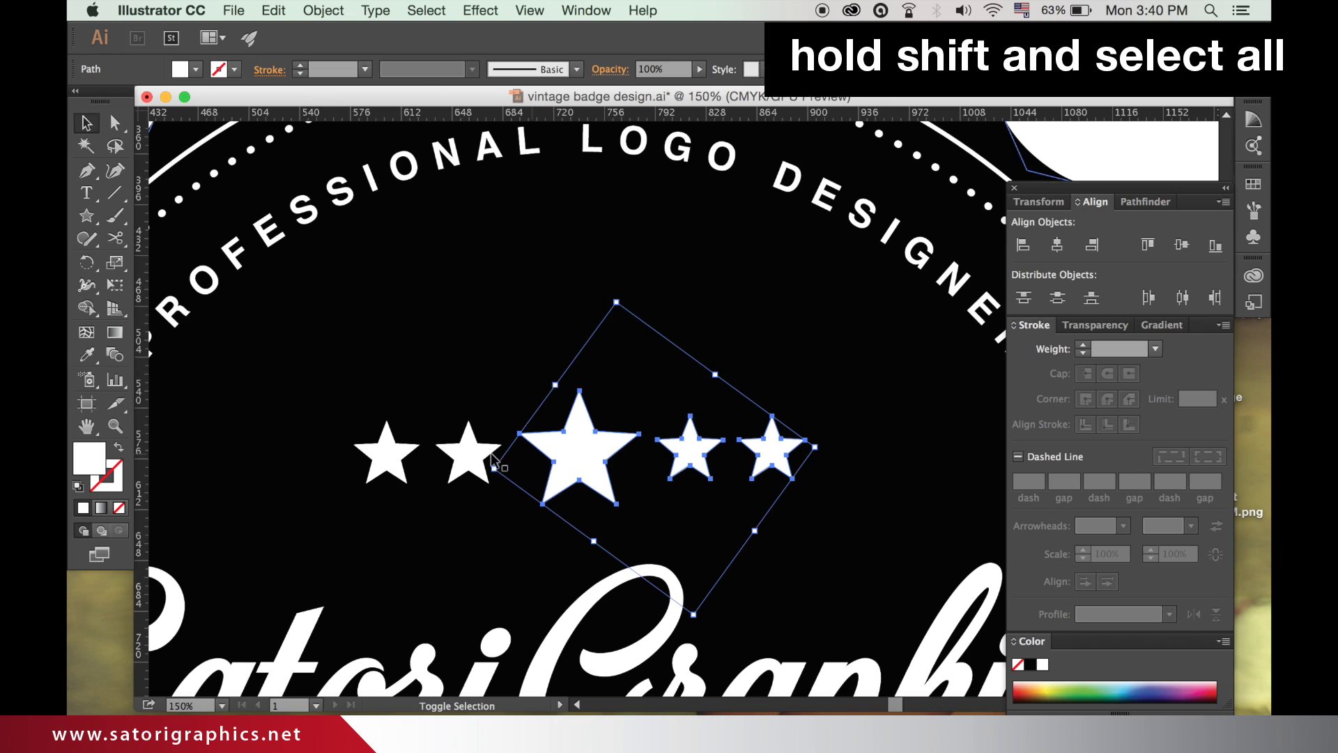
left_click(469, 456, "shift")
left_click(387, 457, "shift")
left_click(688, 156, "shift")
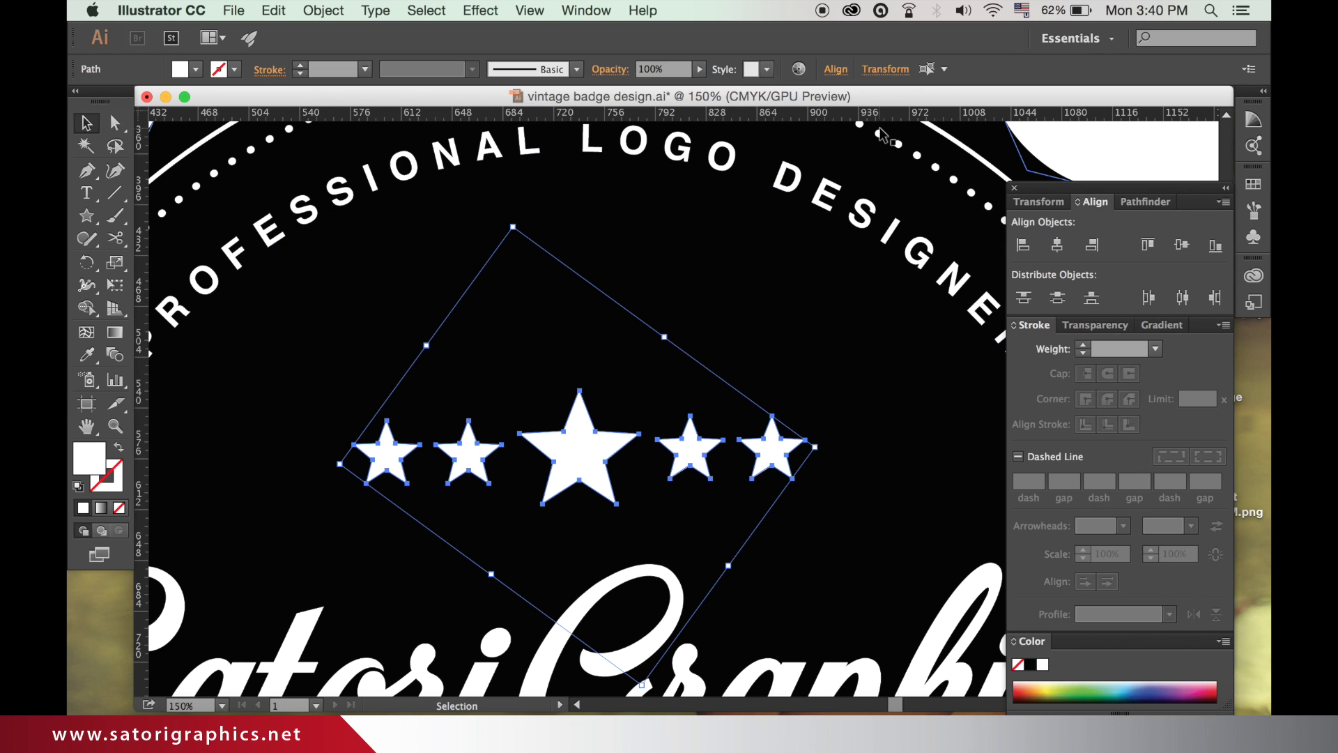
left_click(1181, 248)
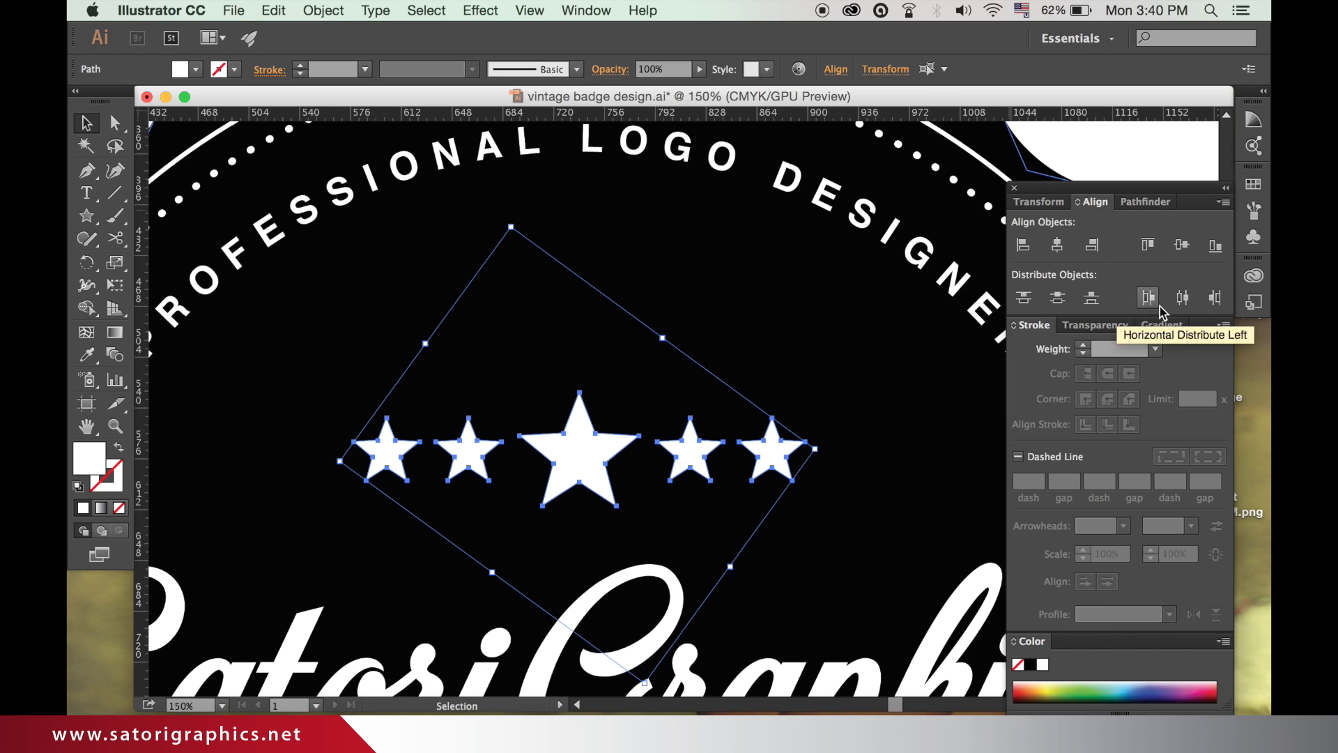
left_click(1183, 297)
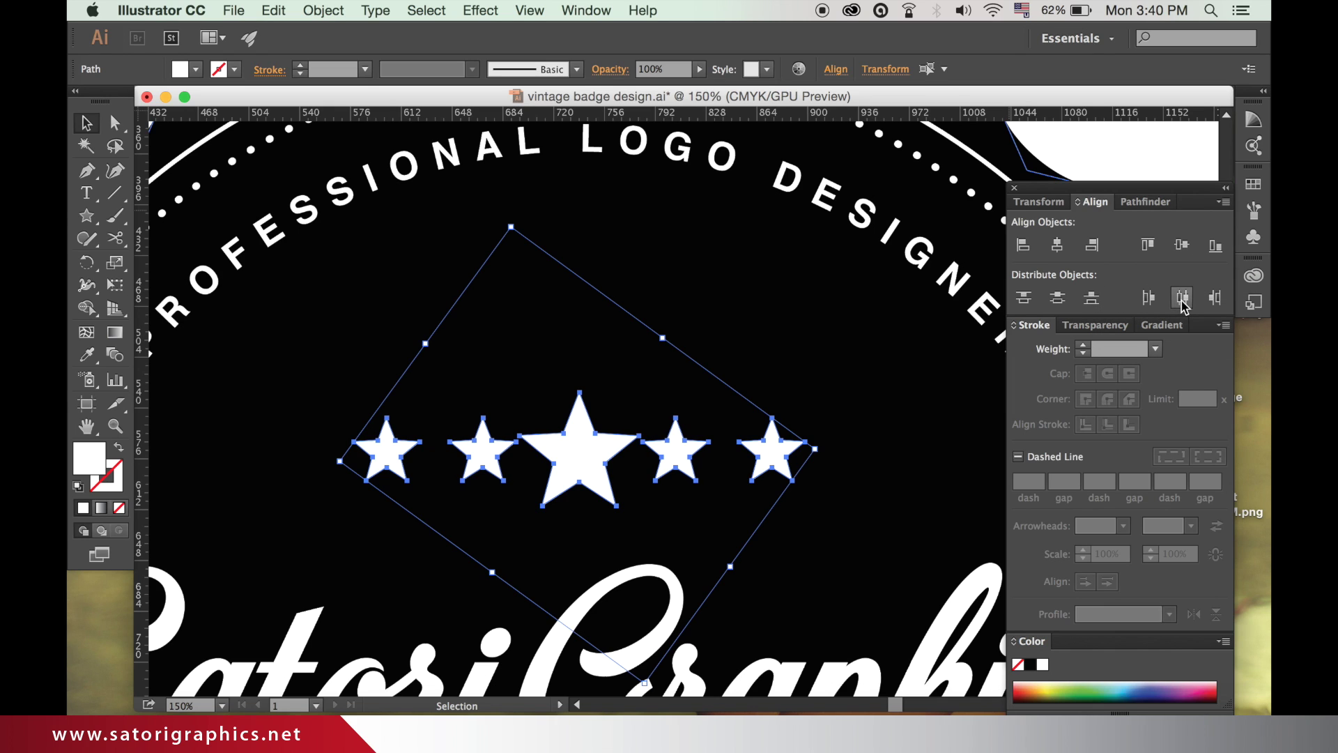
left_click(909, 359)
key("super+minus")
key("super+minus")
key("super+minus")
key("super+minus")
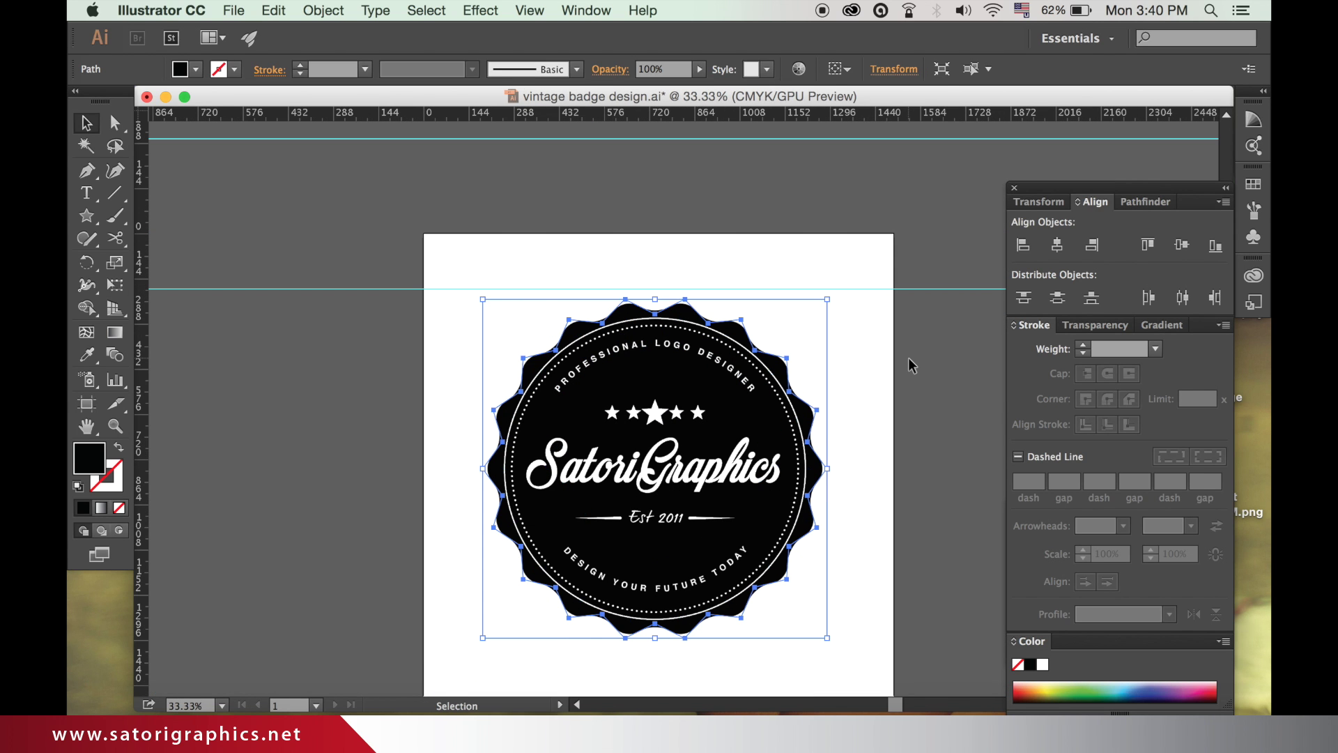
left_click(912, 364)
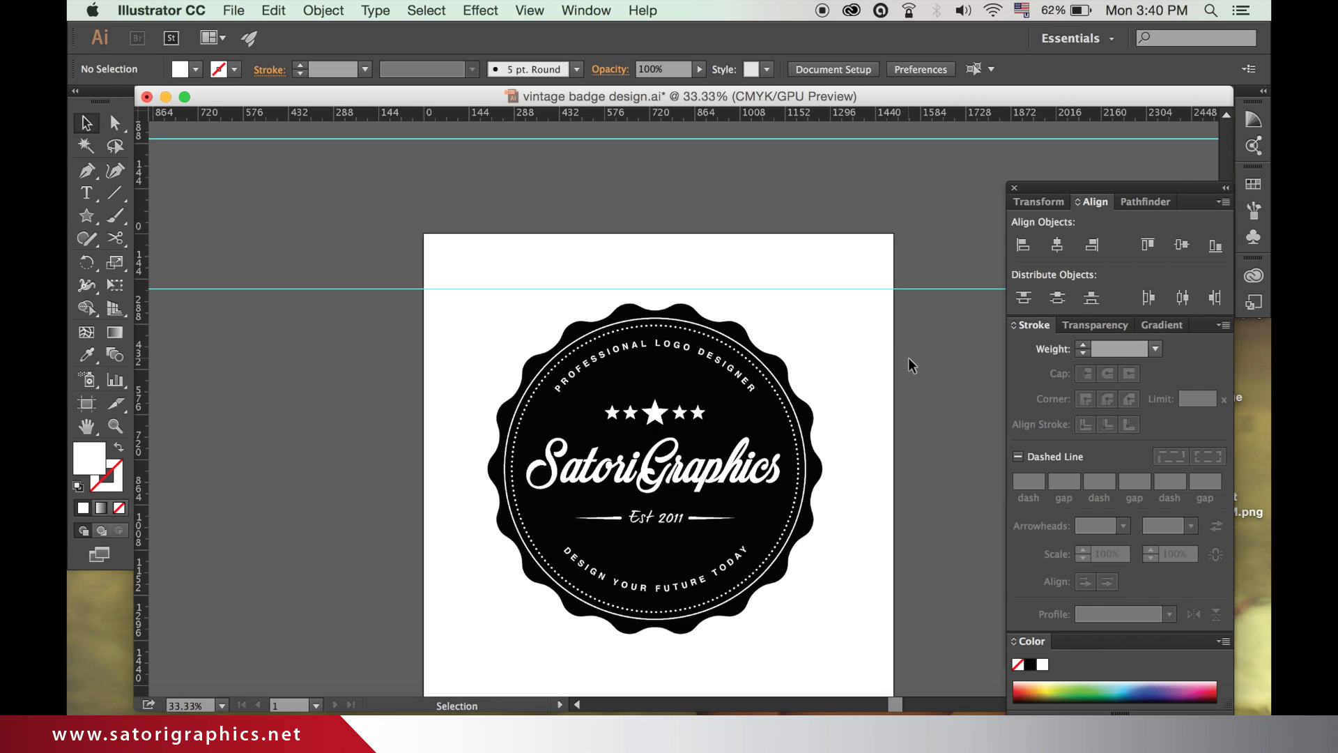